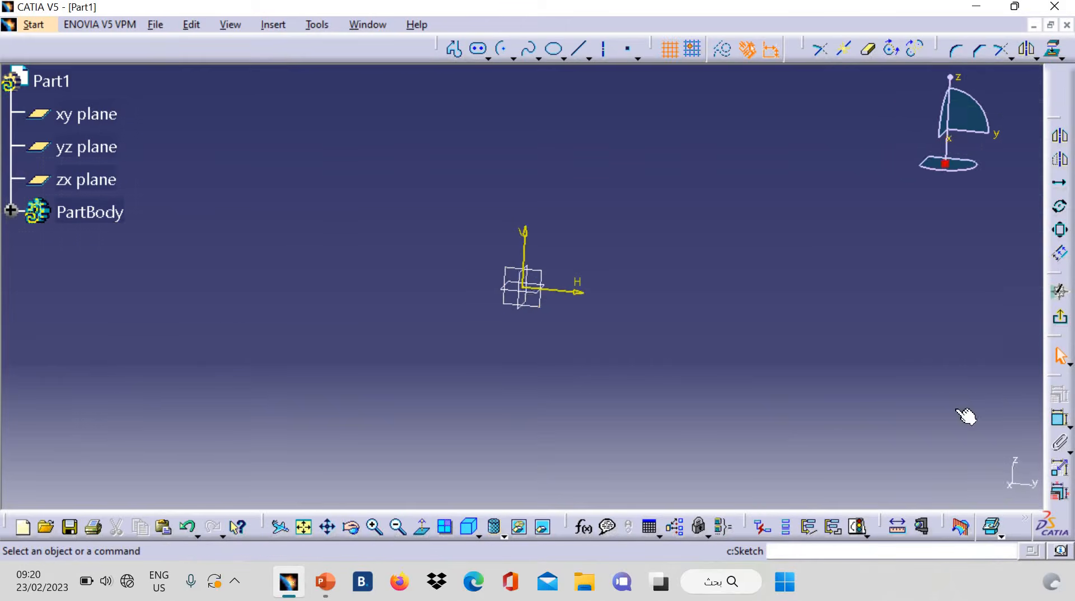
# Start a profile at the origin with a horizontal base about 100 mm along negative H, a short slanted edge, and a horizontal edge to about H -48 mm.
pyautogui.click(378, 529)
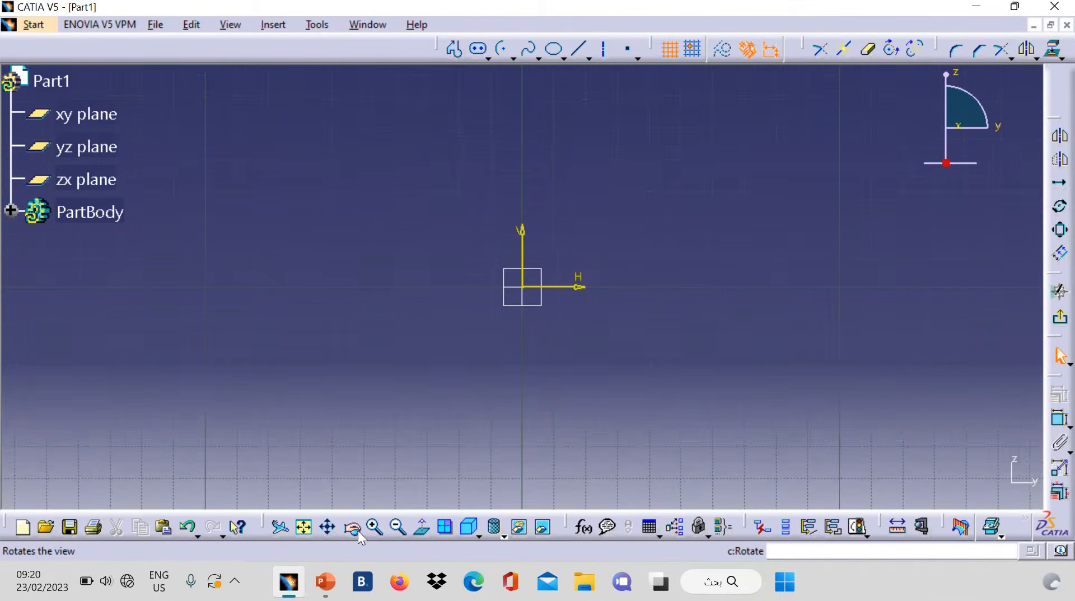
pyautogui.click(324, 529)
pyautogui.moveTo(357, 228)
pyautogui.mouseDown()
pyautogui.moveTo(427, 280)
pyautogui.moveTo(444, 327)
pyautogui.moveTo(434, 326)
pyautogui.mouseUp()
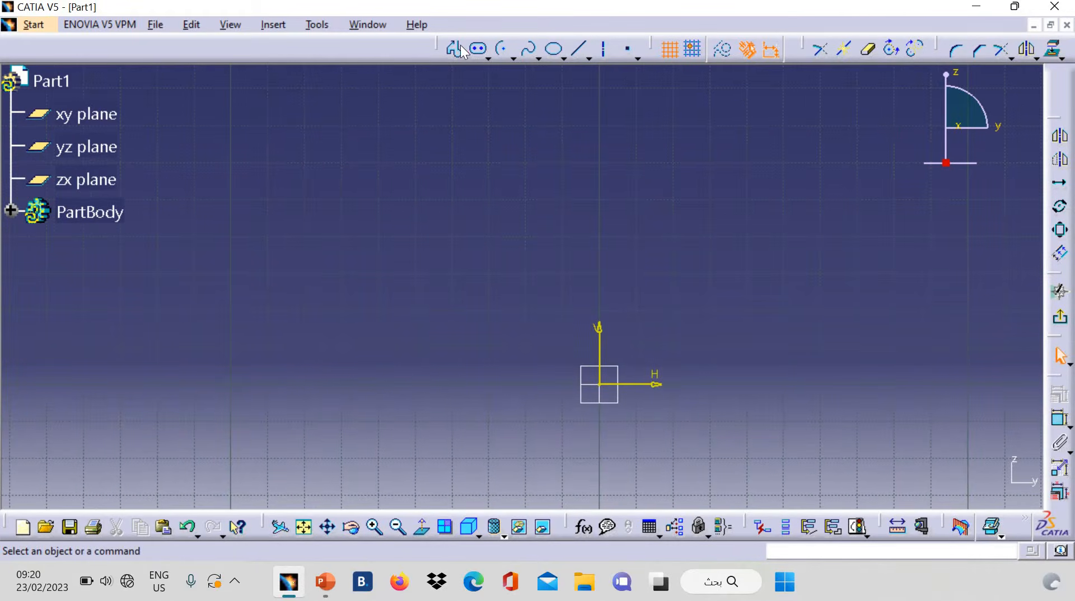
pyautogui.click(600, 385)
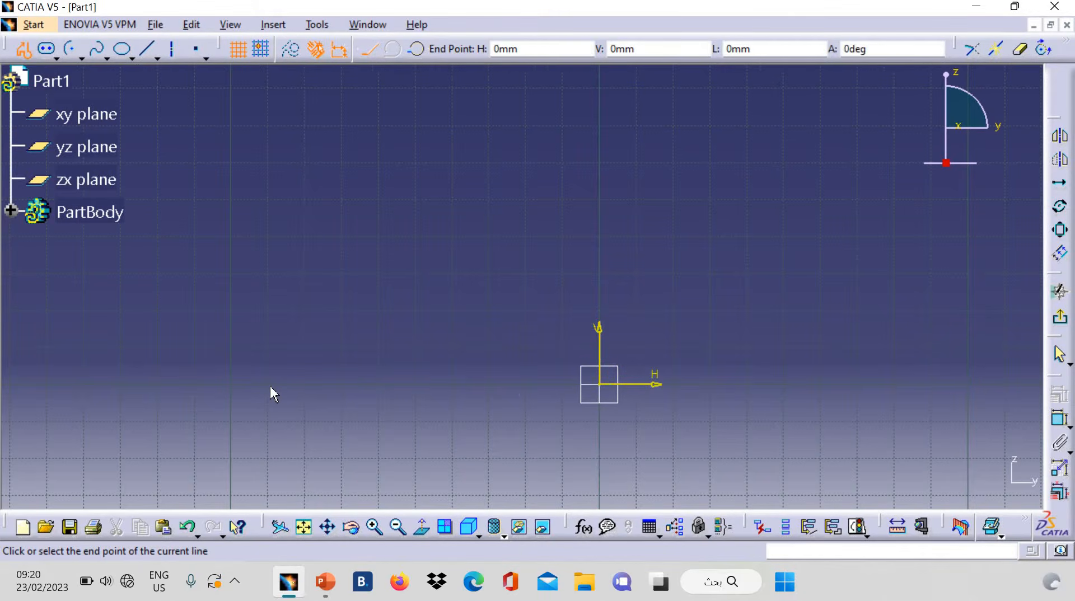
pyautogui.click(232, 385)
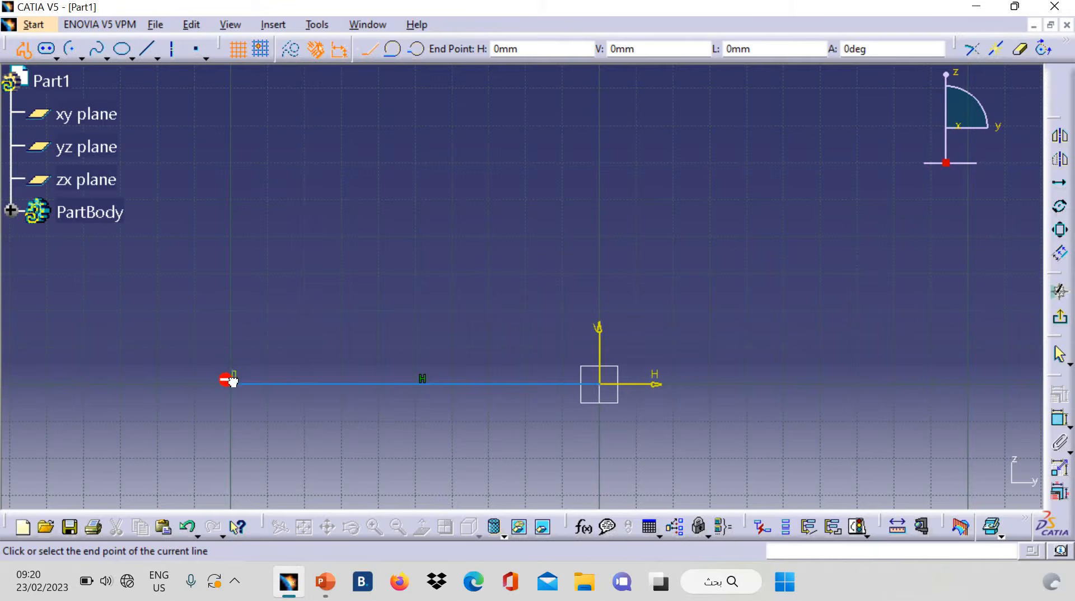
pyautogui.hotkey('ctrl', 'z')
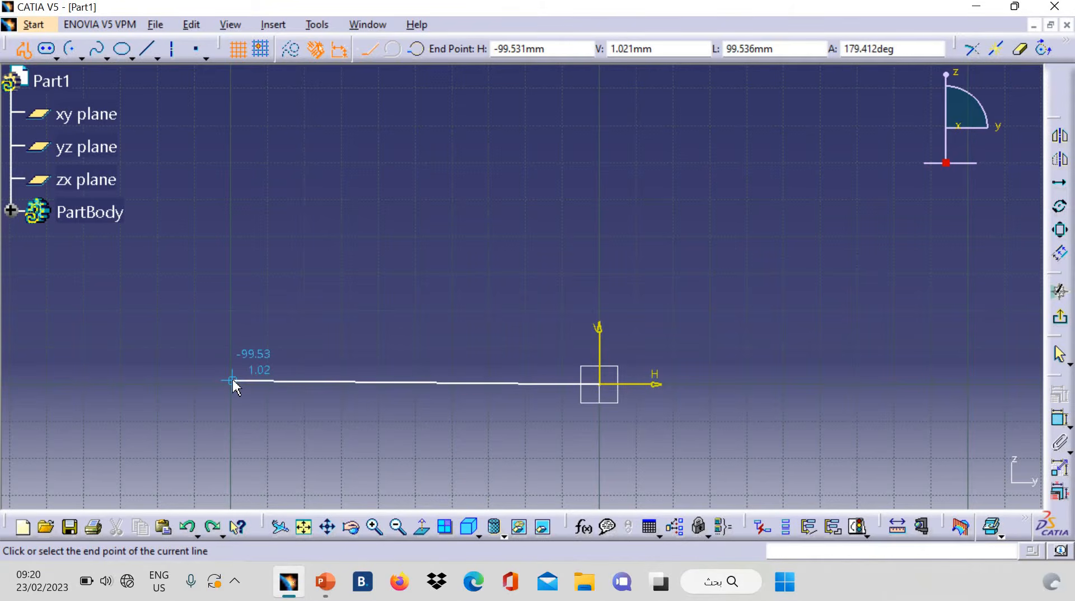
pyautogui.click(232, 382)
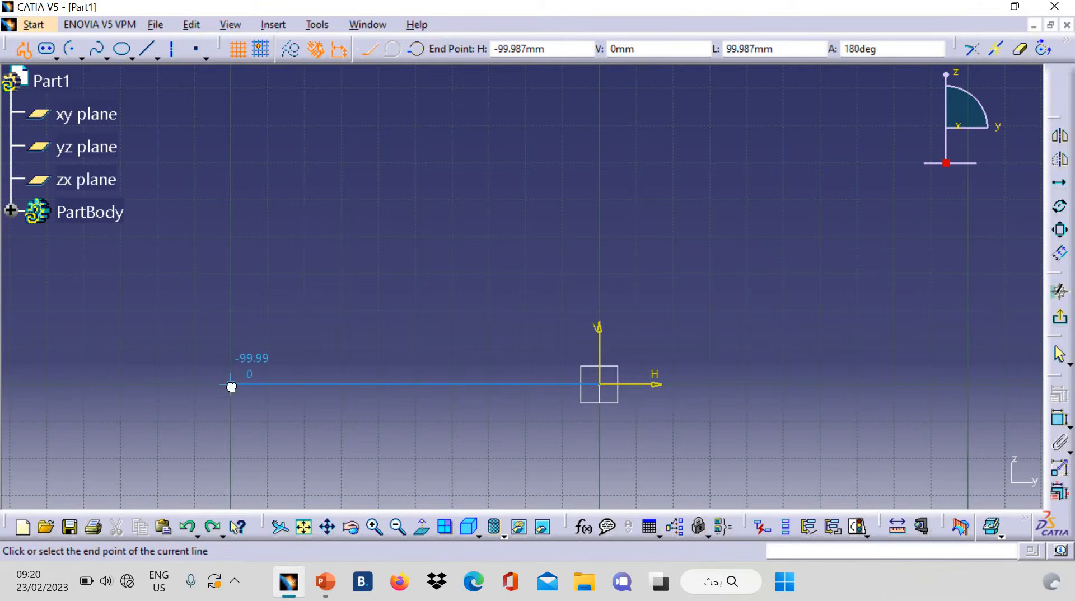
pyautogui.click(249, 350)
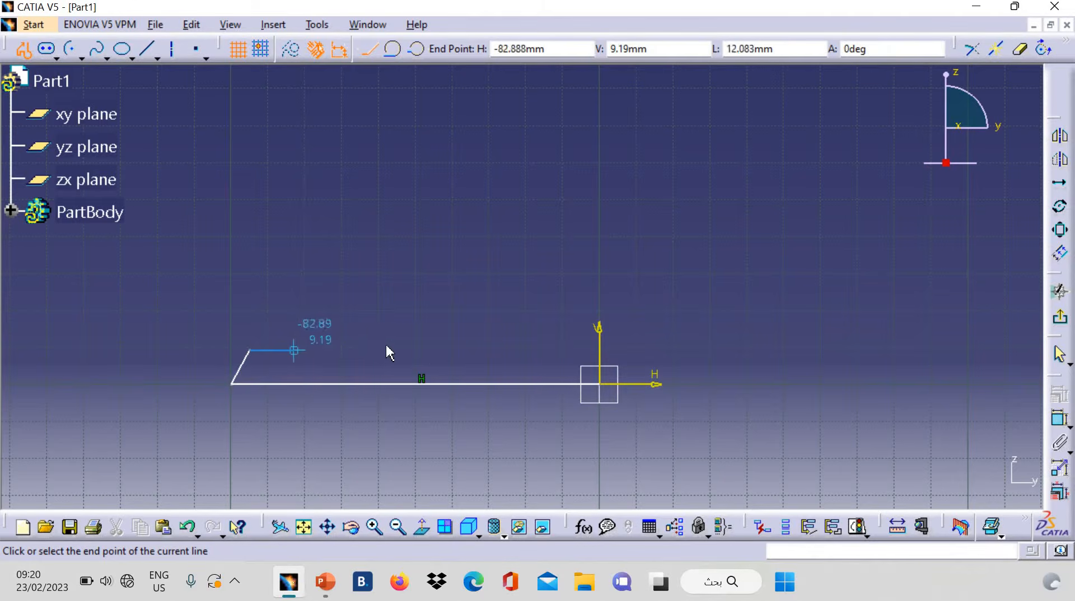
pyautogui.click(421, 351)
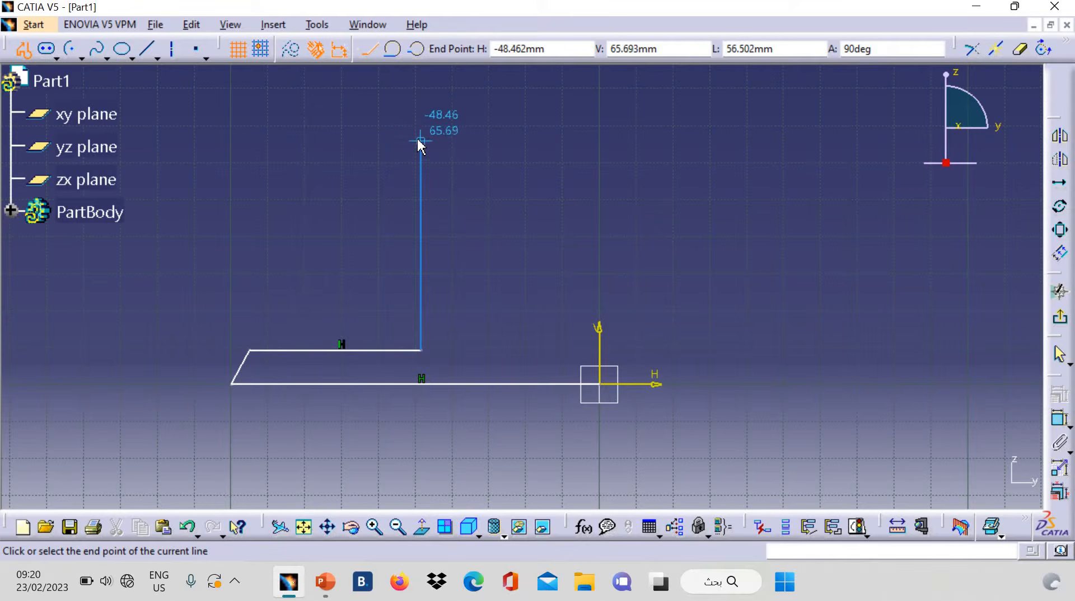
# Continue the profile vertically to about V 66 mm, across a short top edge, down to about V 51 mm, and horizontally to about H -17 mm.
pyautogui.click(421, 141)
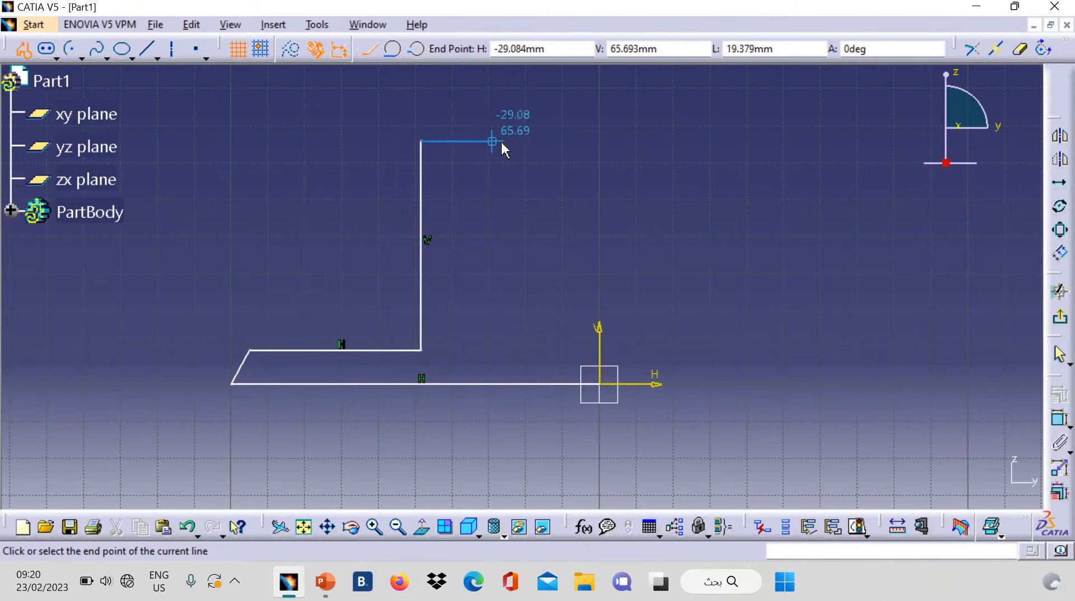
pyautogui.click(499, 141)
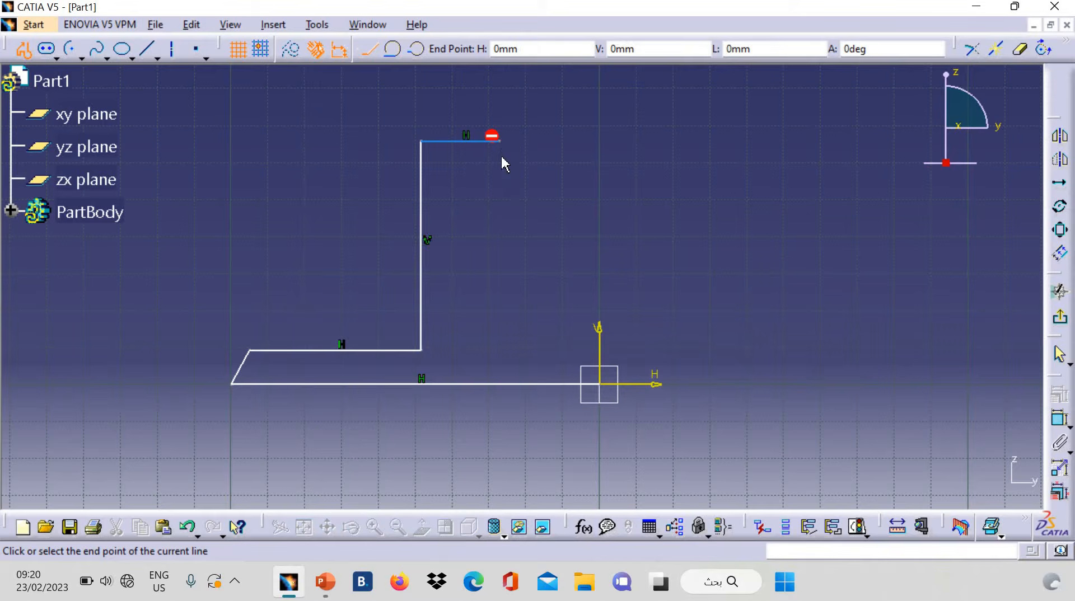
pyautogui.click(499, 194)
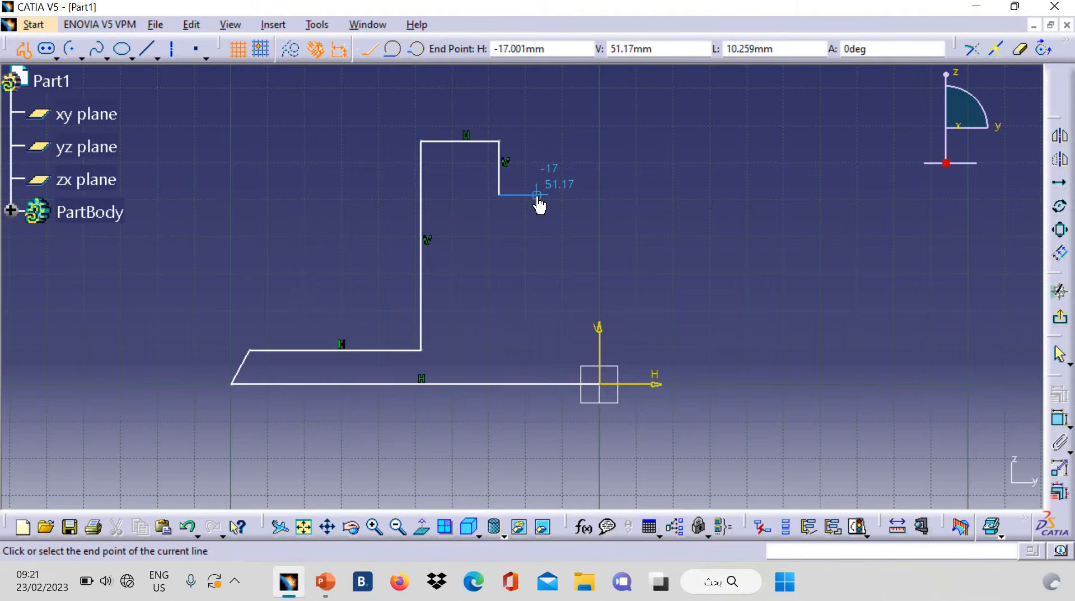
pyautogui.click(537, 195)
# Add a concave three-point arc from the step's end to the V axis and close the profile with a vertical line to the origin.
pyautogui.click(414, 47)
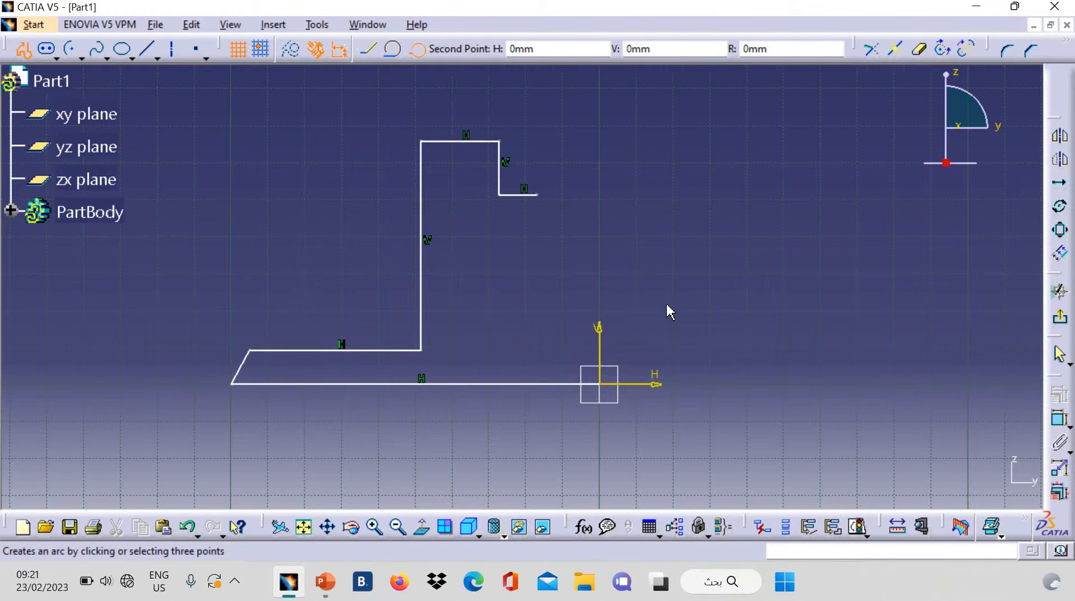
pyautogui.click(552, 276)
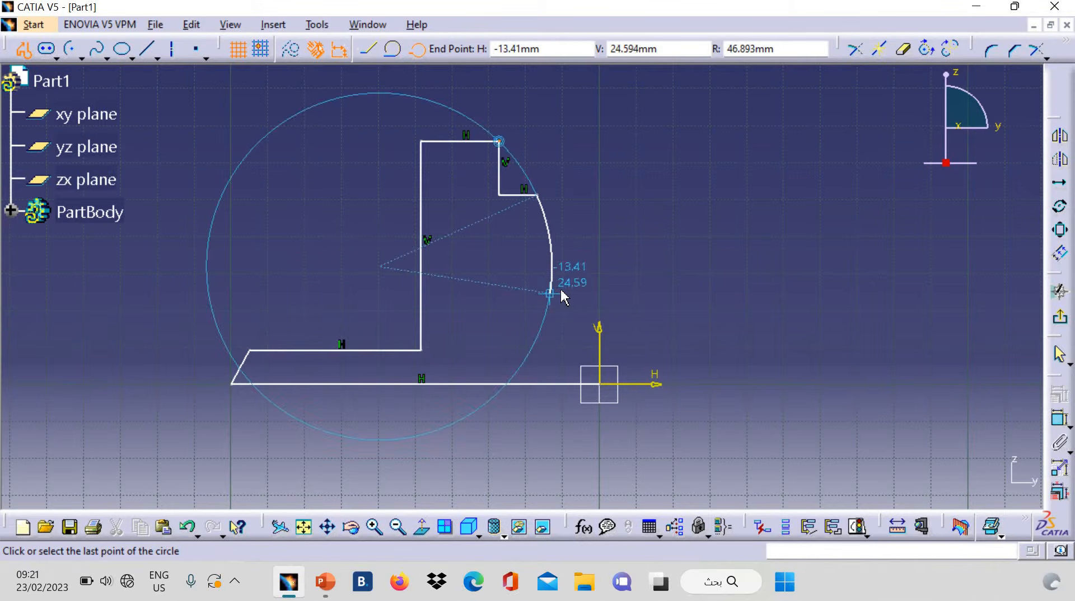
pyautogui.click(599, 310)
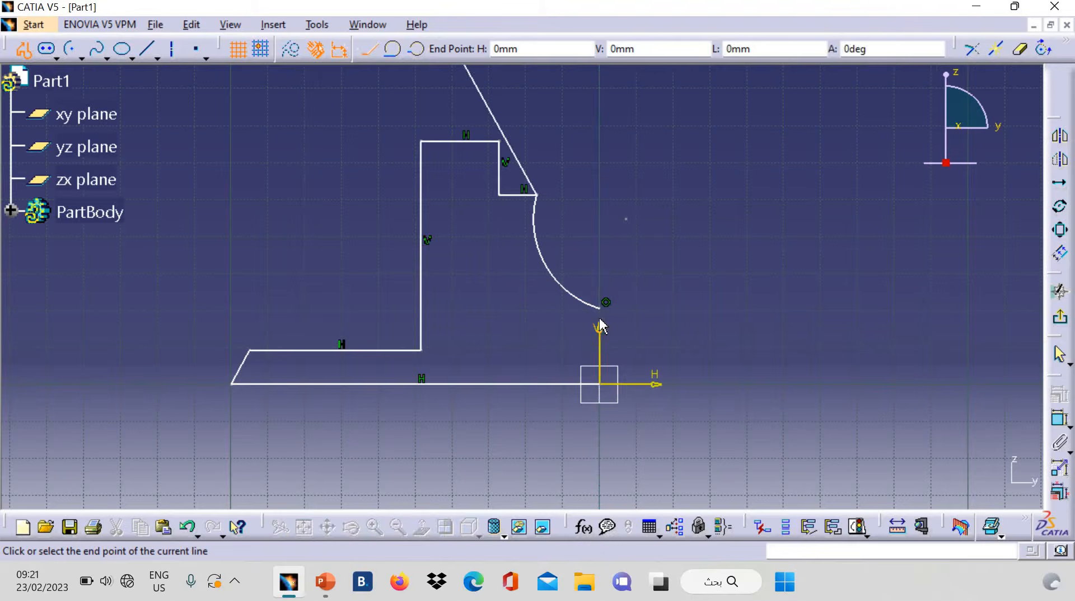
pyautogui.click(600, 386)
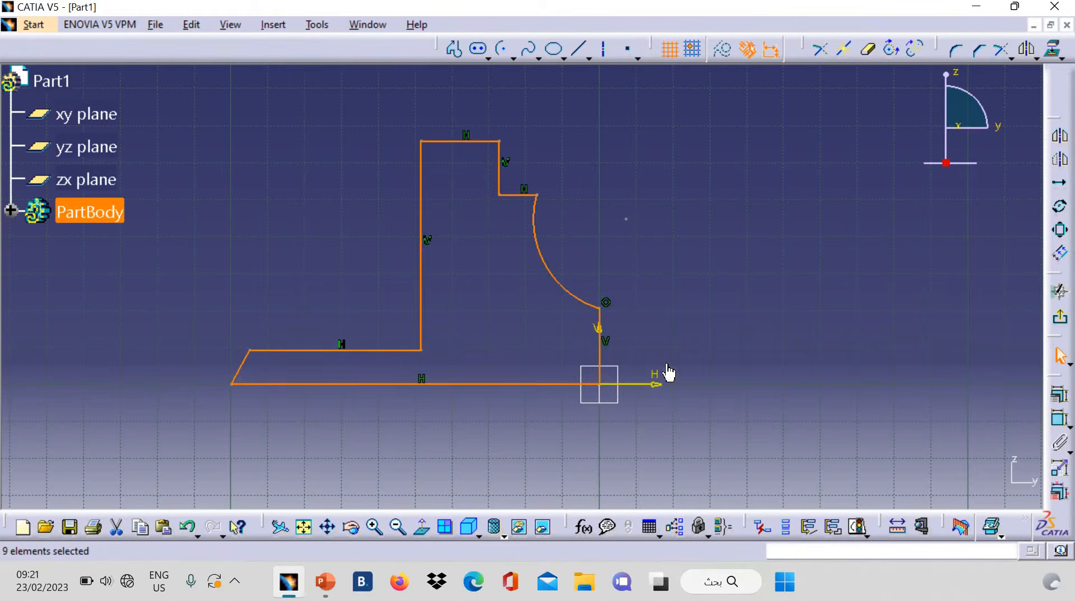
# Constrain the arc's centre point to be coincident with the vertical closing line on the V axis.
pyautogui.click(1058, 419)
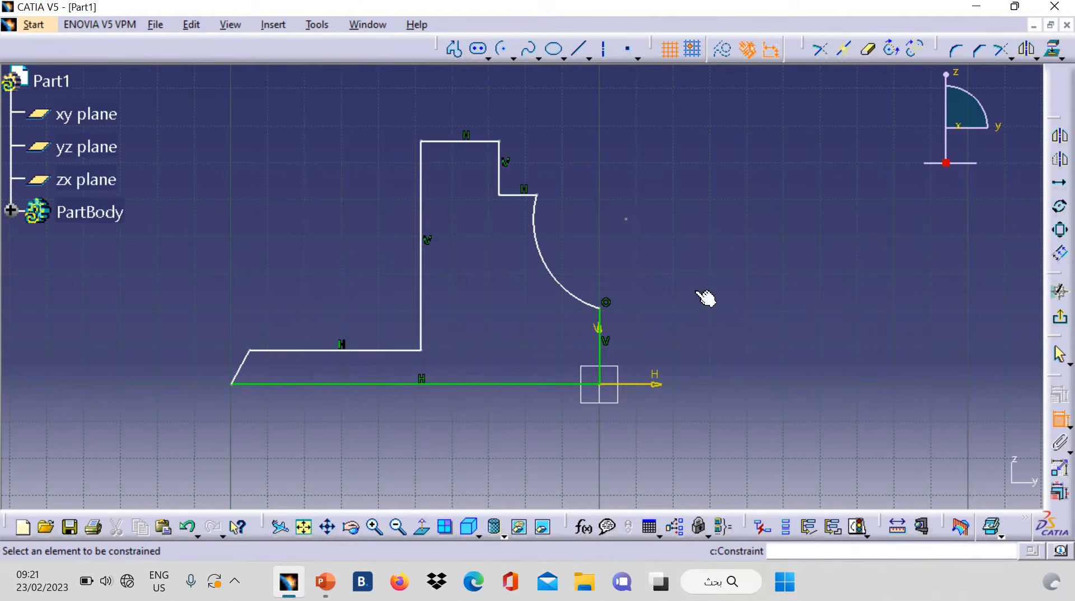
pyautogui.click(626, 220)
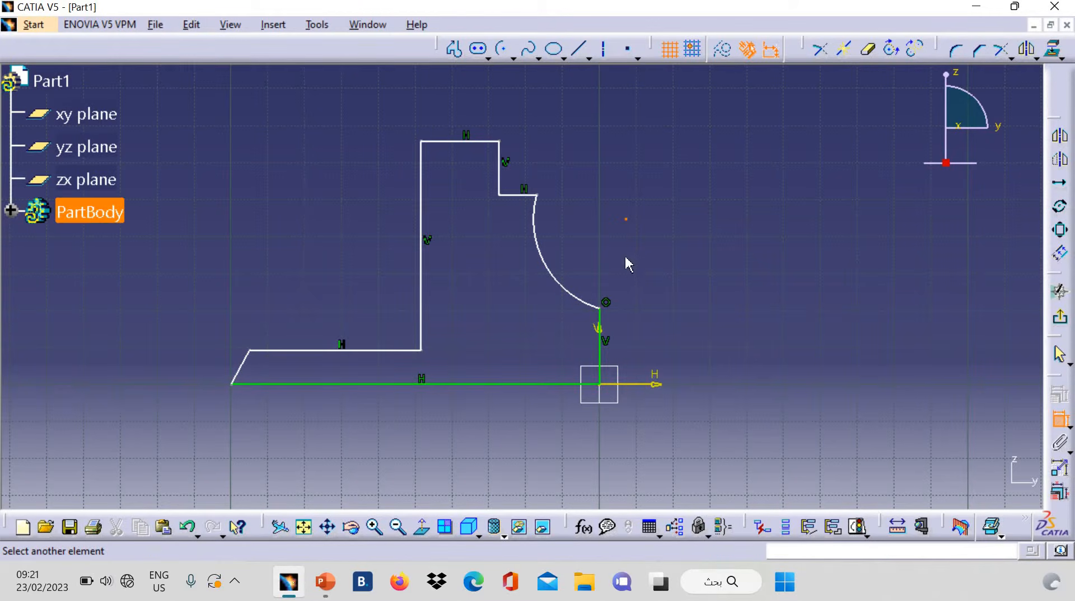
pyautogui.click(602, 358)
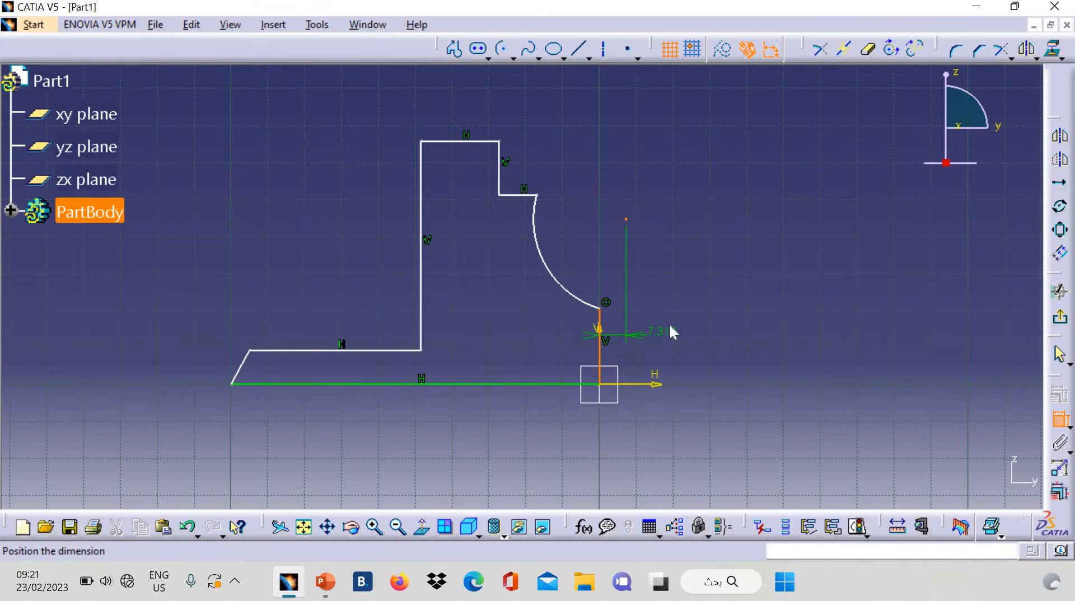
pyautogui.rightClick(670, 326)
pyautogui.click(716, 421)
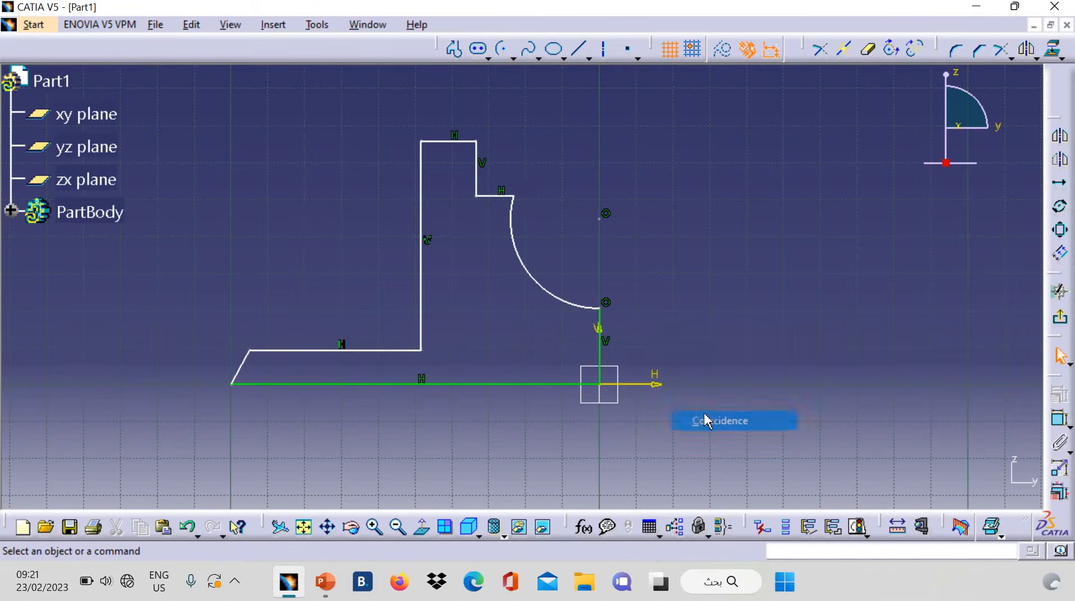
# Dimension the concave arc's radius and set it to 24 mm.
pyautogui.click(1058, 421)
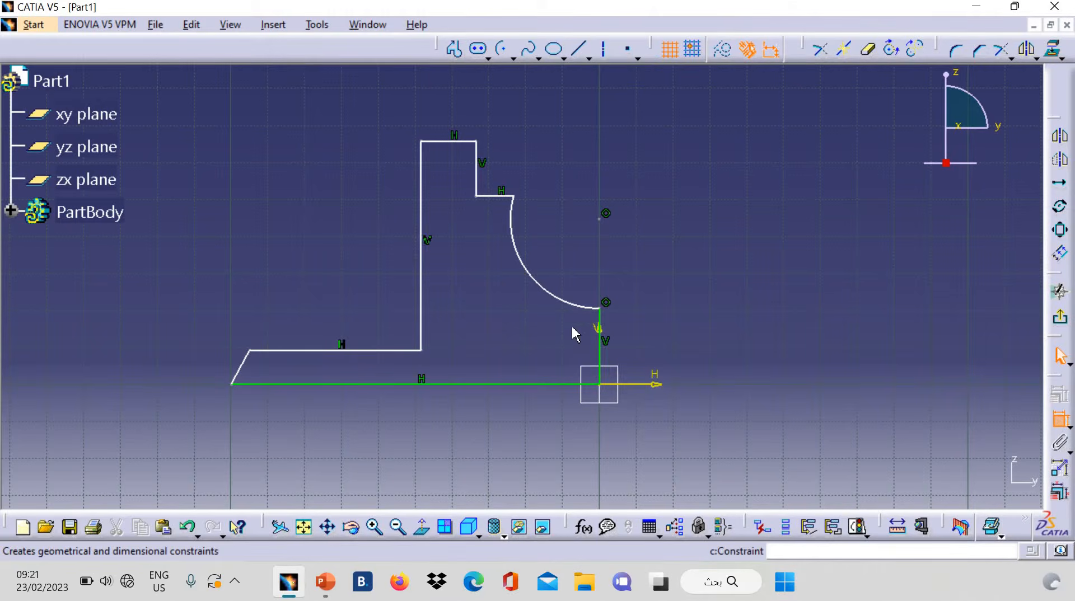
pyautogui.click(557, 302)
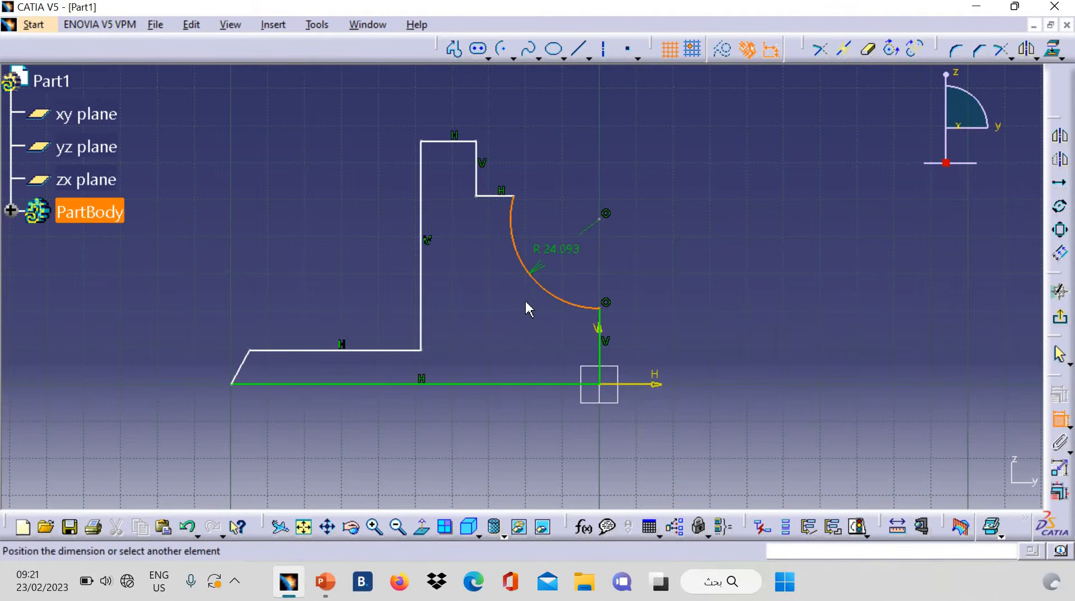
pyautogui.click(518, 312)
pyautogui.doubleClick(518, 302)
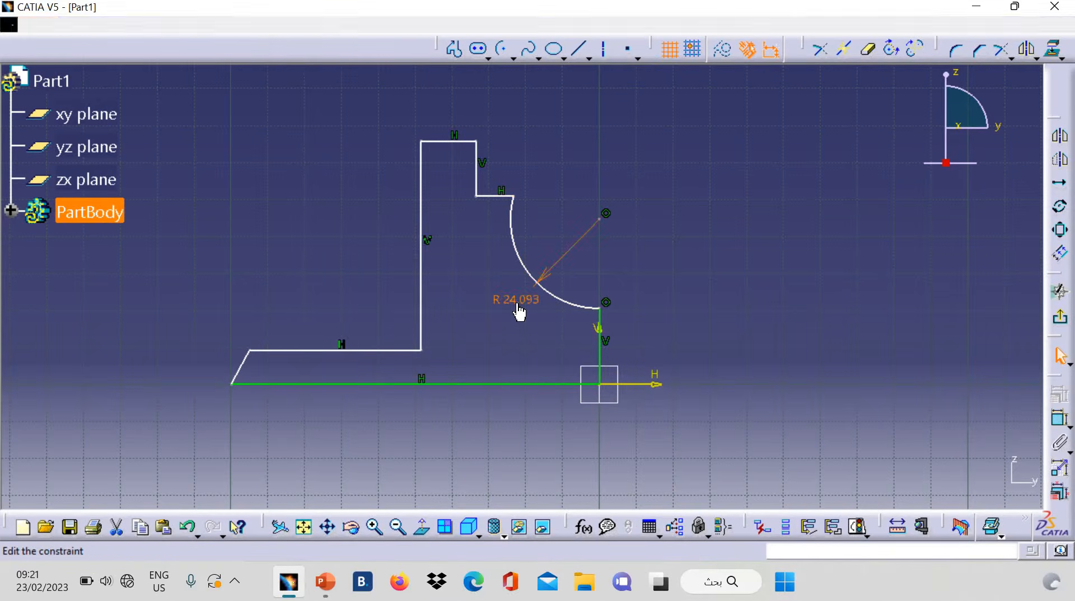
pyautogui.write('24')
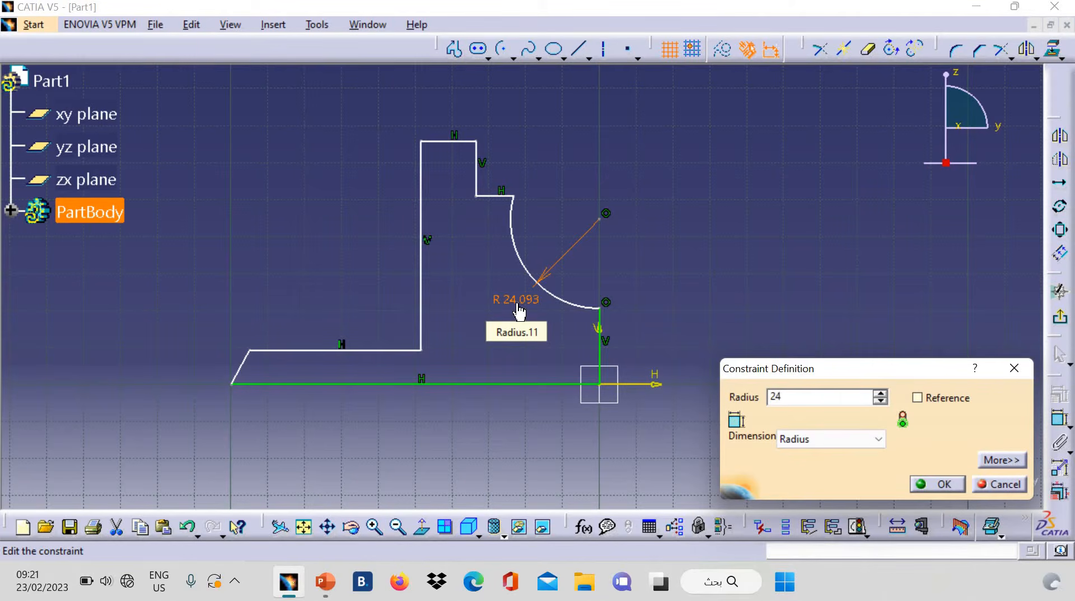
pyautogui.press('Return')
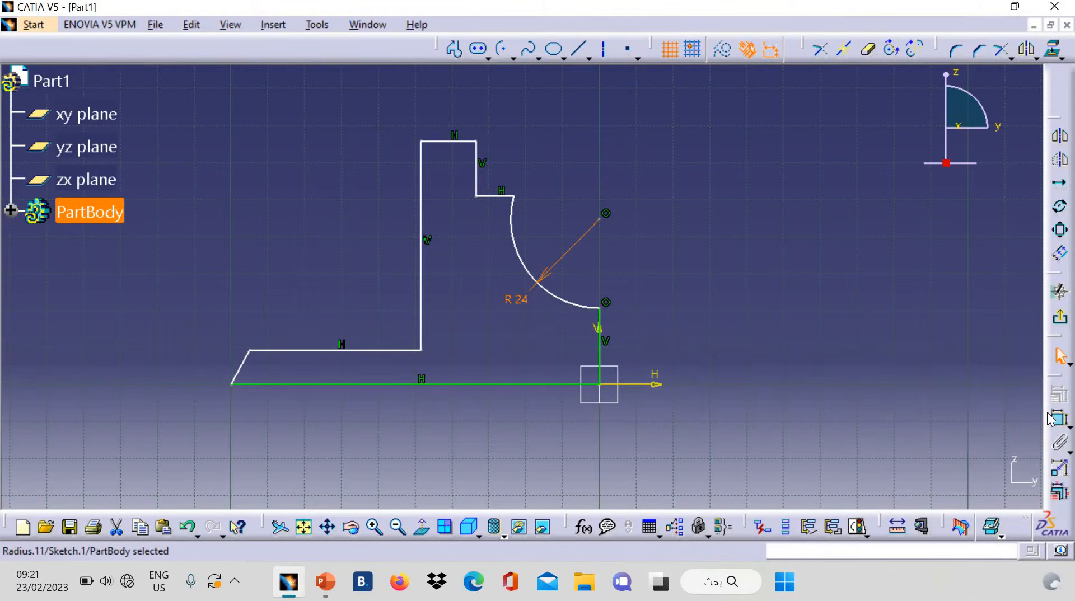
# Dimension the vertical distance between the step's short horizontal edge and the arc's centre, and set it to 4 mm.
pyautogui.click(1056, 420)
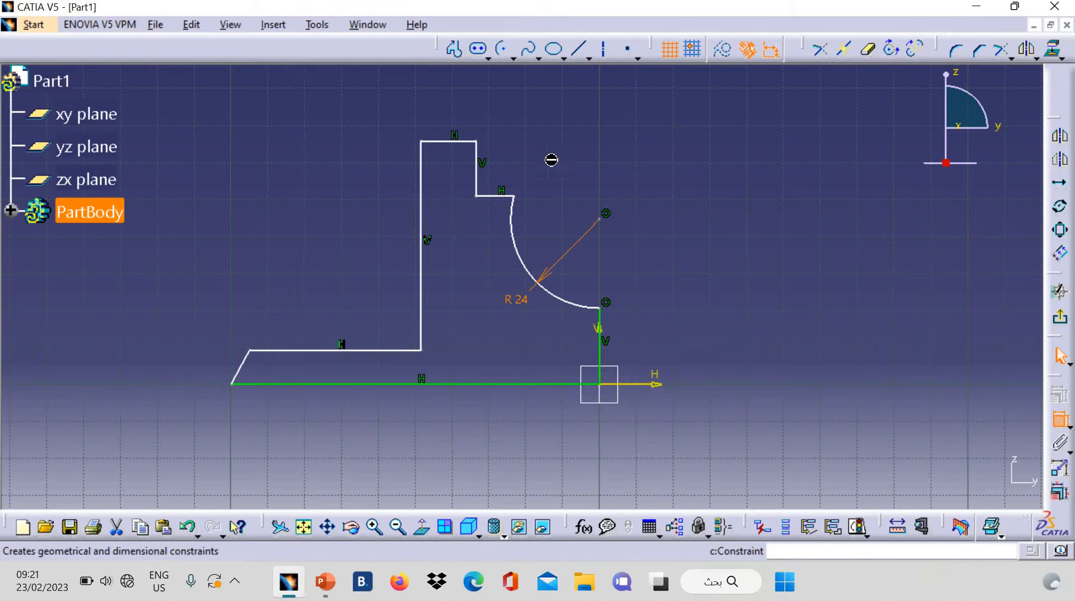
pyautogui.click(491, 197)
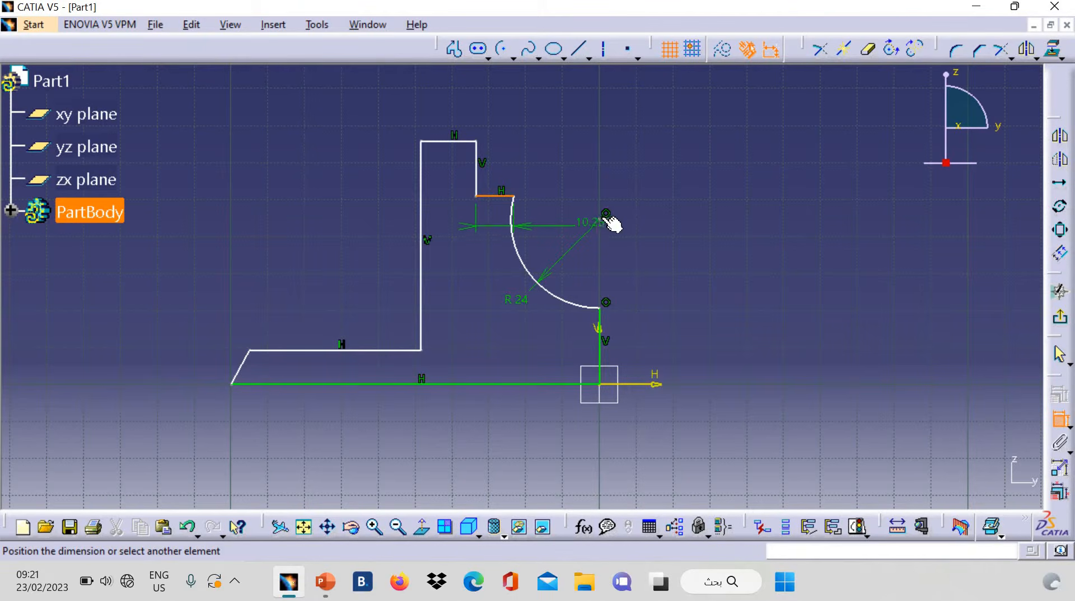
pyautogui.click(606, 215)
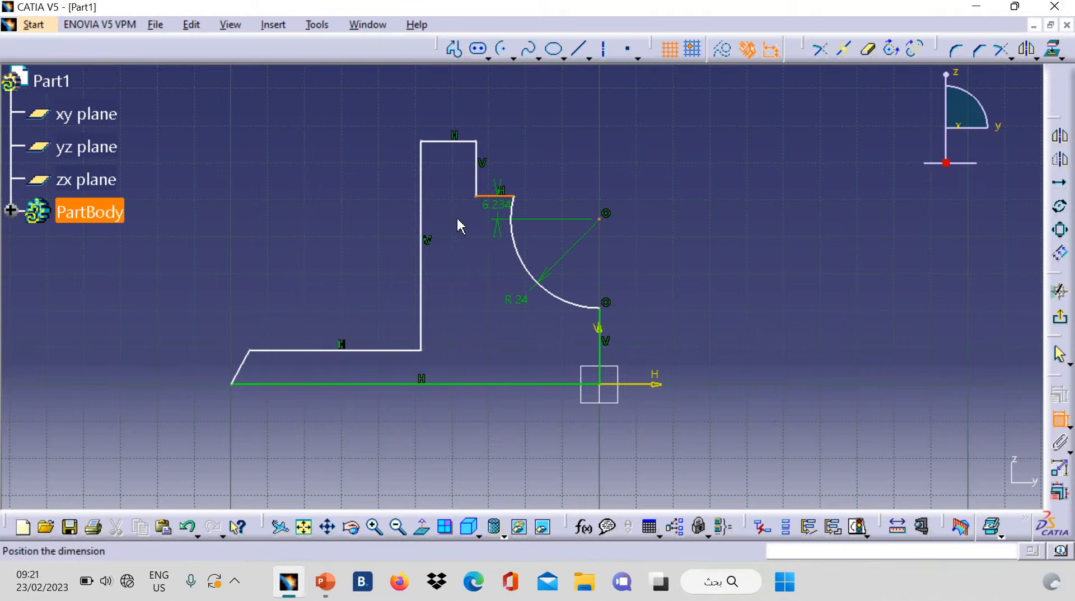
pyautogui.click(398, 212)
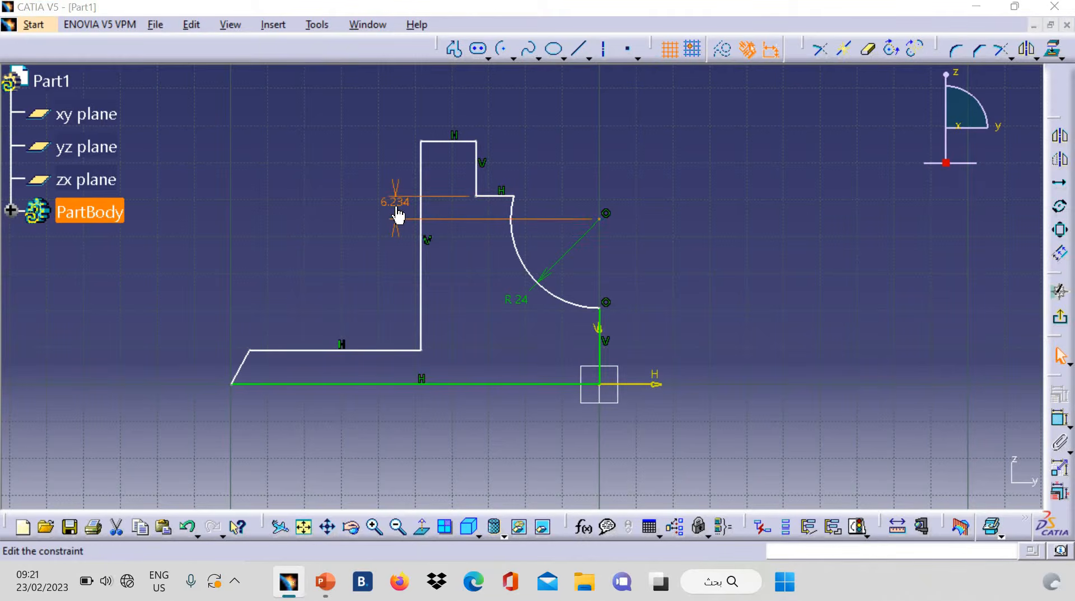
pyautogui.doubleClick(397, 213)
pyautogui.write('4')
pyautogui.press('Return')
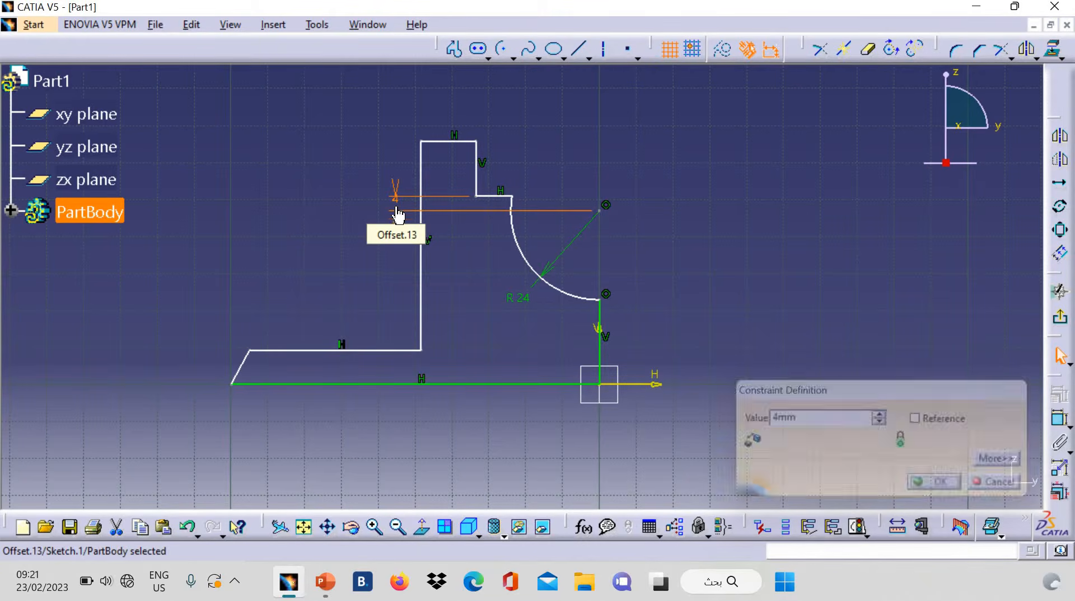
# Dimension the height between the profile's top edge and the short step edge, and set it to 16 mm.
pyautogui.click(1059, 418)
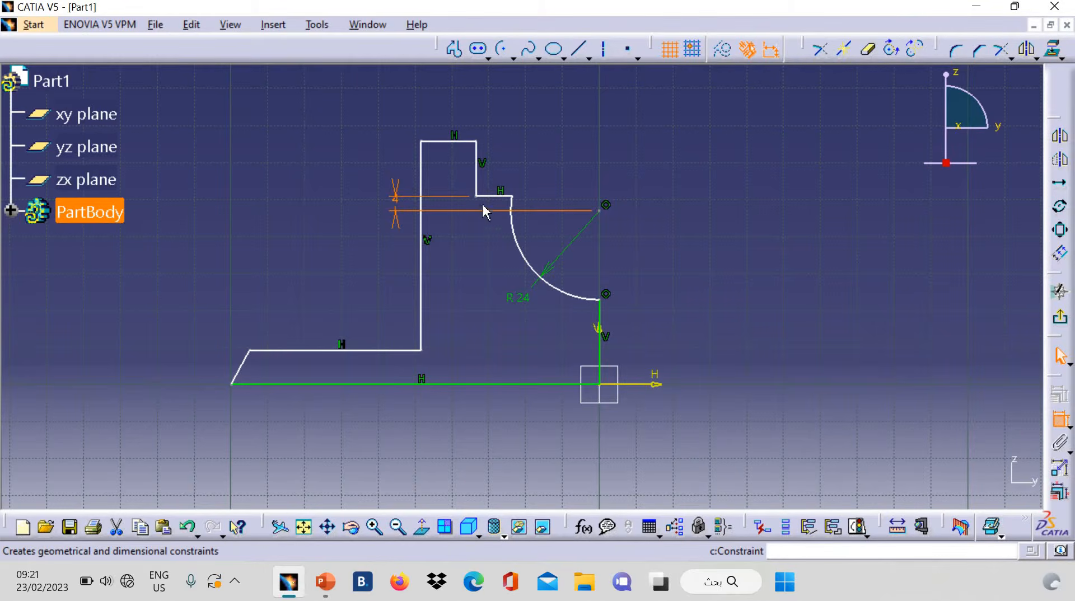
pyautogui.click(440, 142)
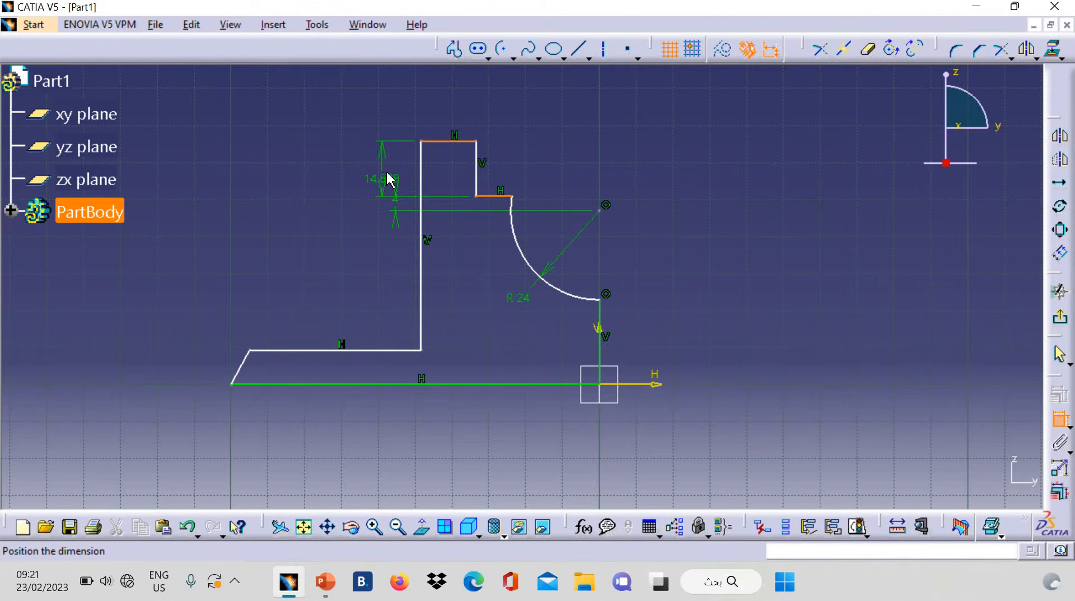
pyautogui.click(382, 170)
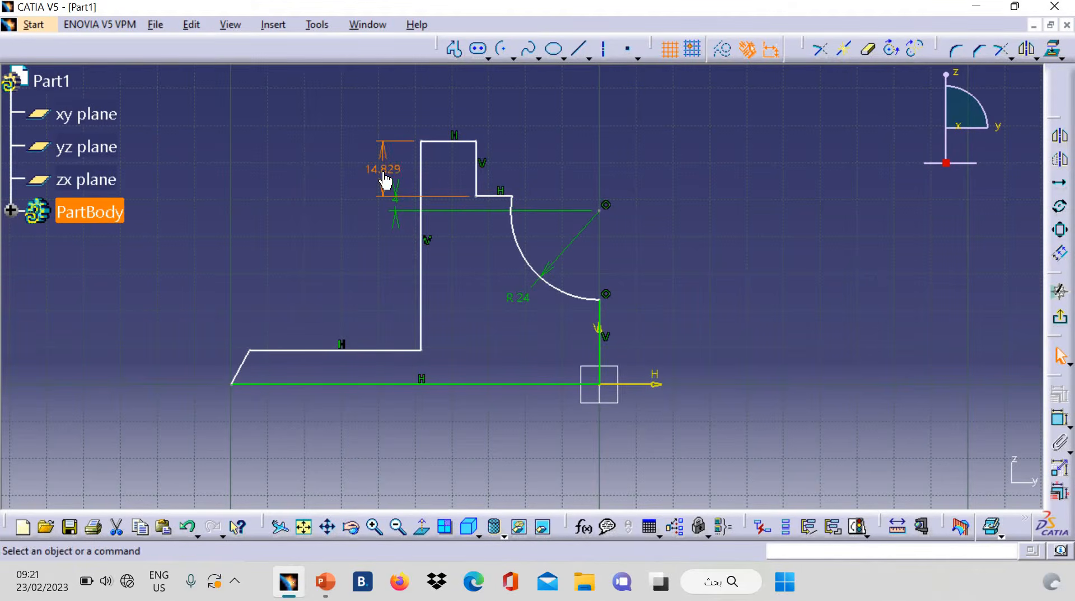
pyautogui.doubleClick(382, 171)
pyautogui.write('16')
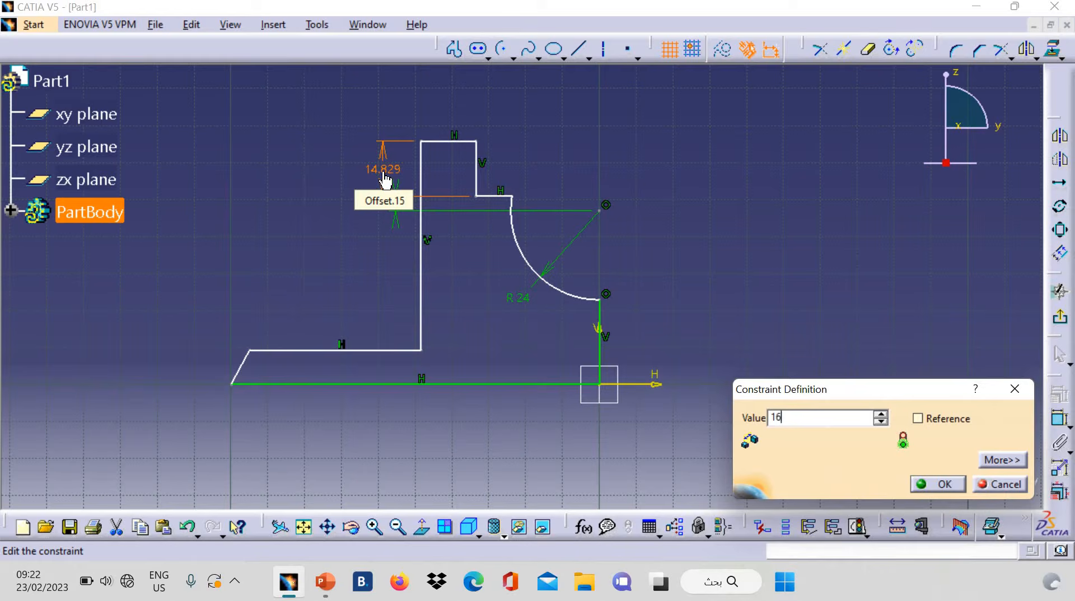
pyautogui.press('Return')
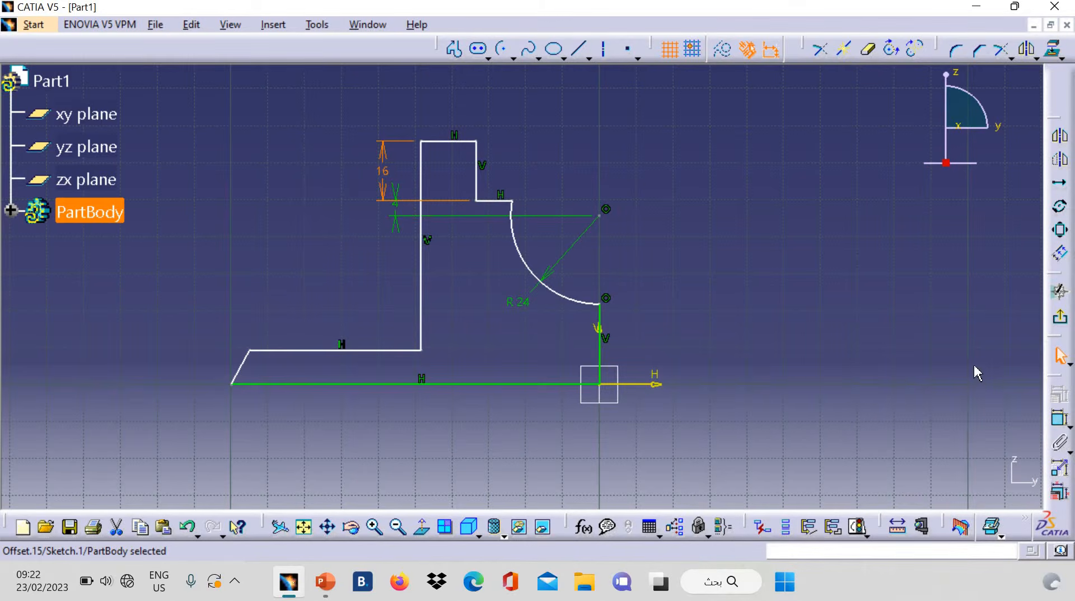
# Dimension the outer angle between the slanted end edge and the base line, and set it to 106 degrees.
pyautogui.click(1057, 421)
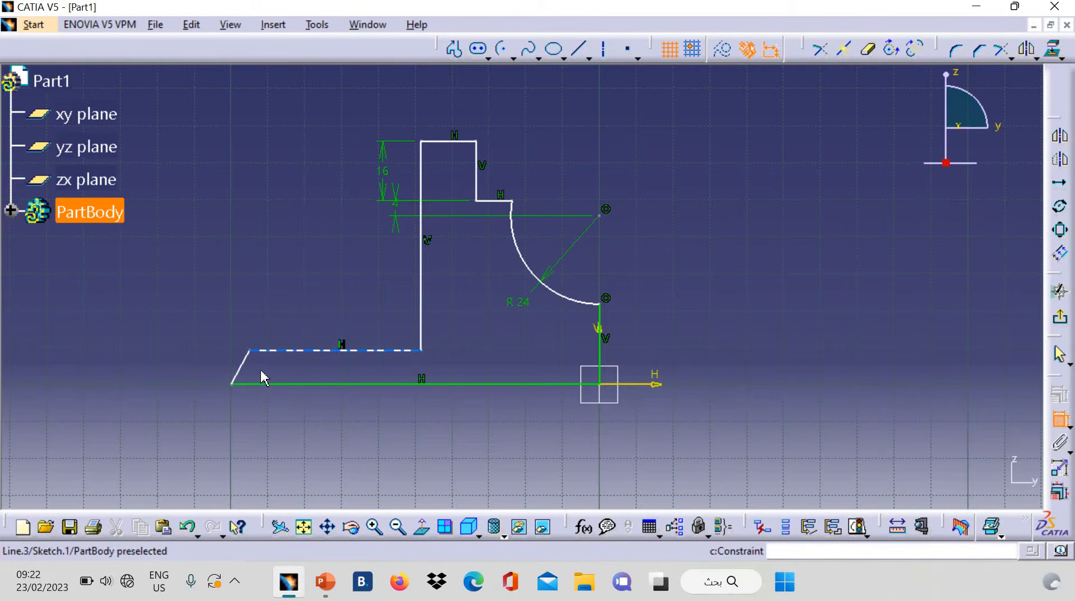
pyautogui.click(241, 374)
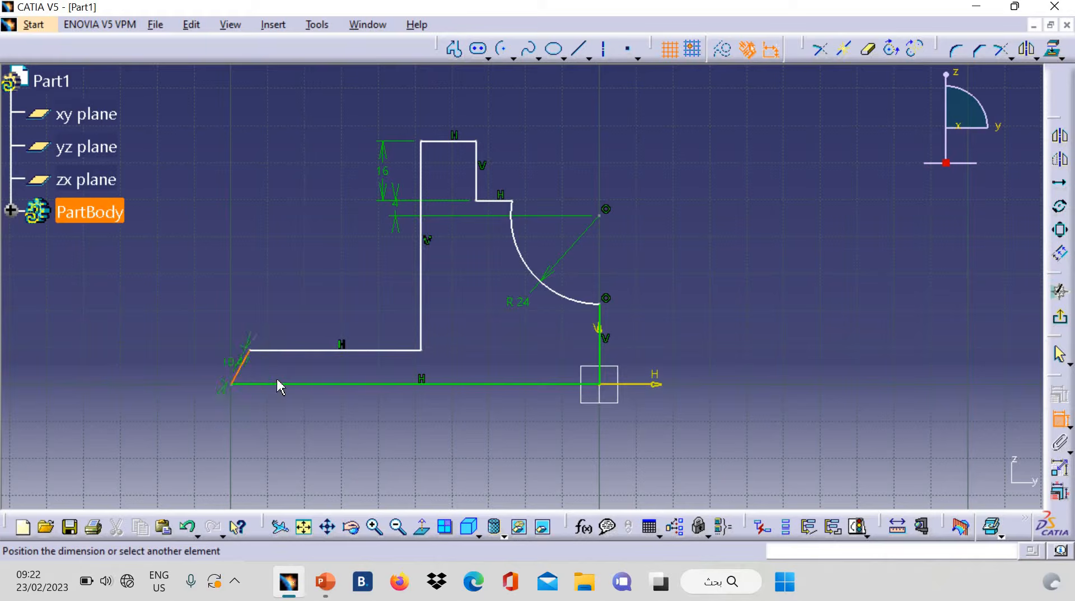
pyautogui.click(260, 384)
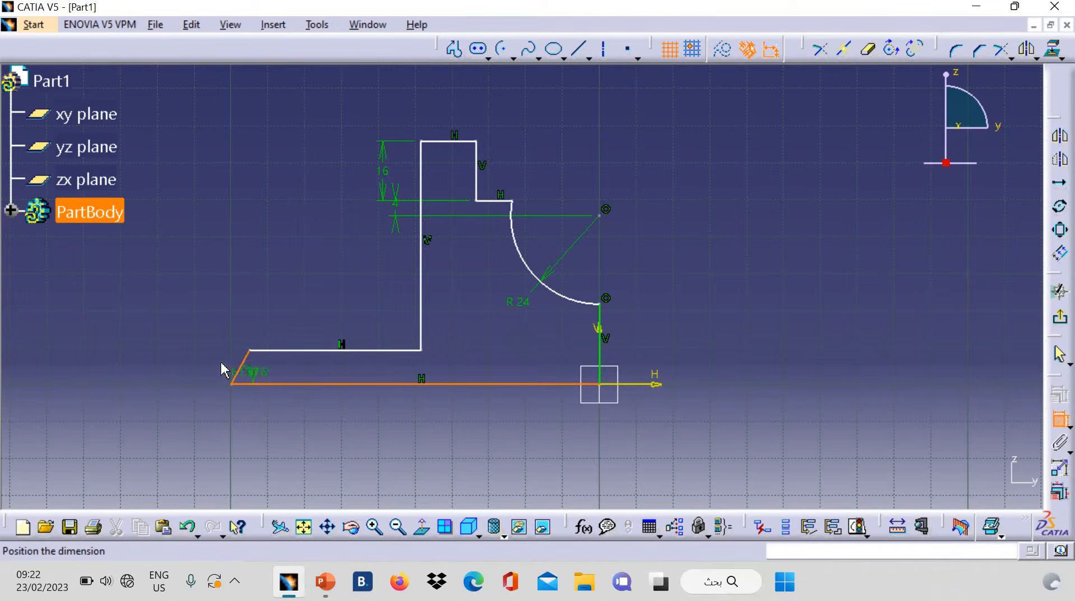
pyautogui.click(211, 371)
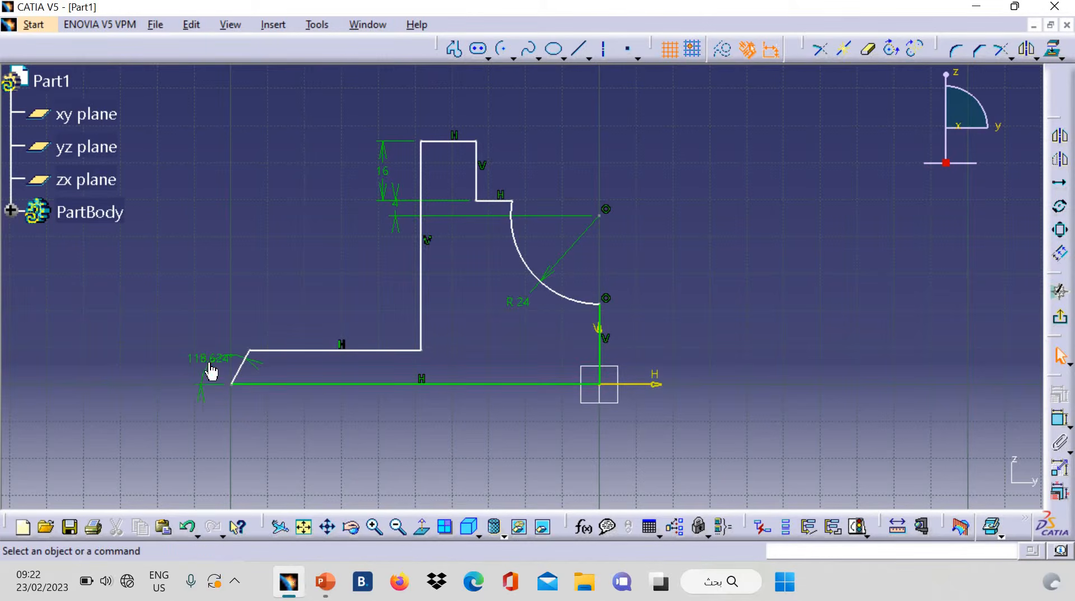
pyautogui.click(210, 371)
pyautogui.doubleClick(210, 371)
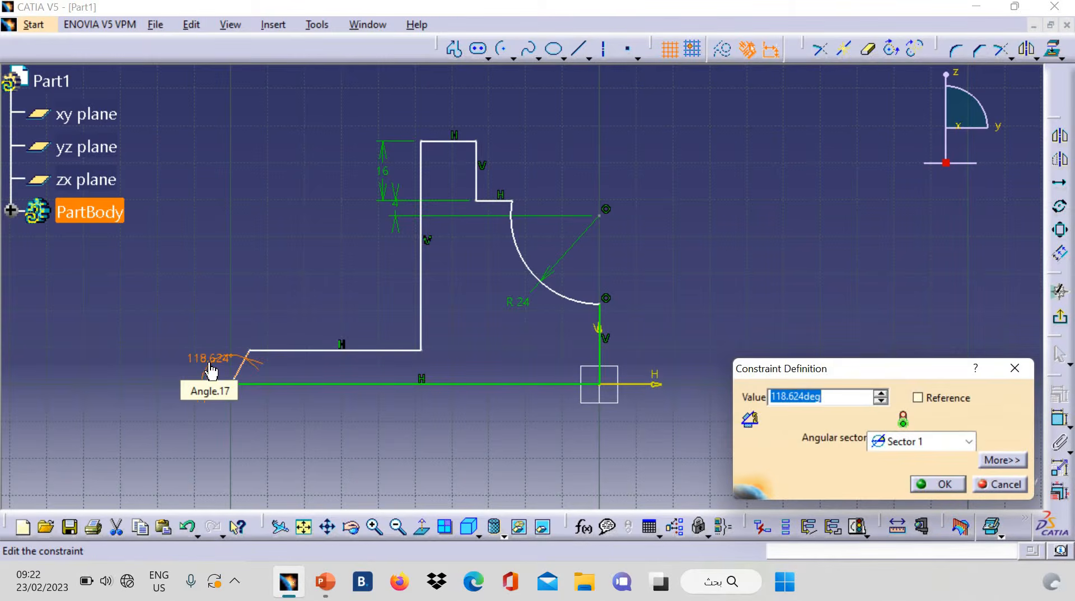
pyautogui.write('106')
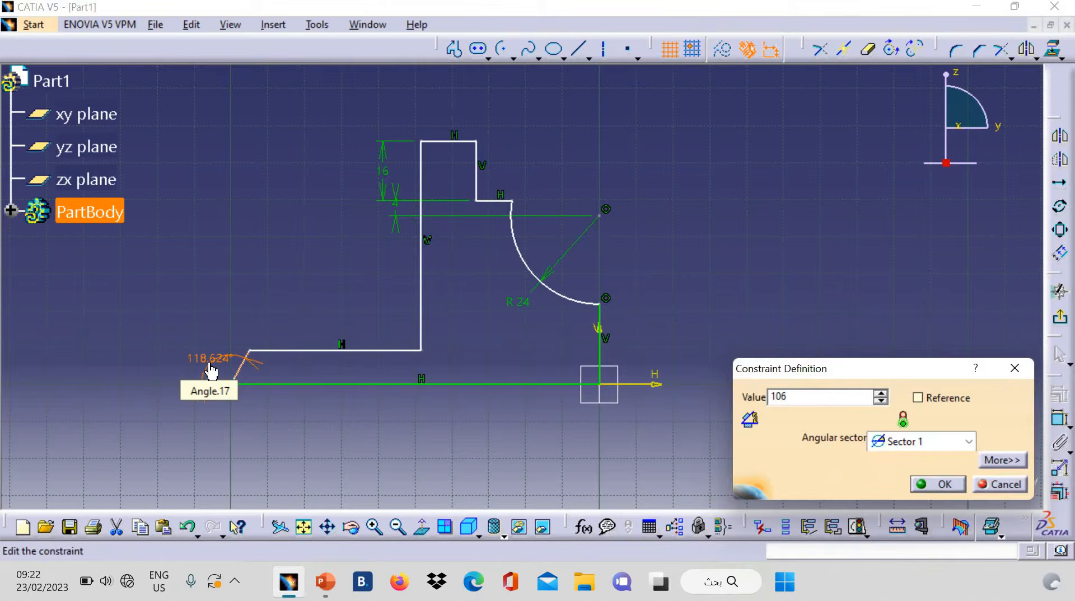
pyautogui.press('Return')
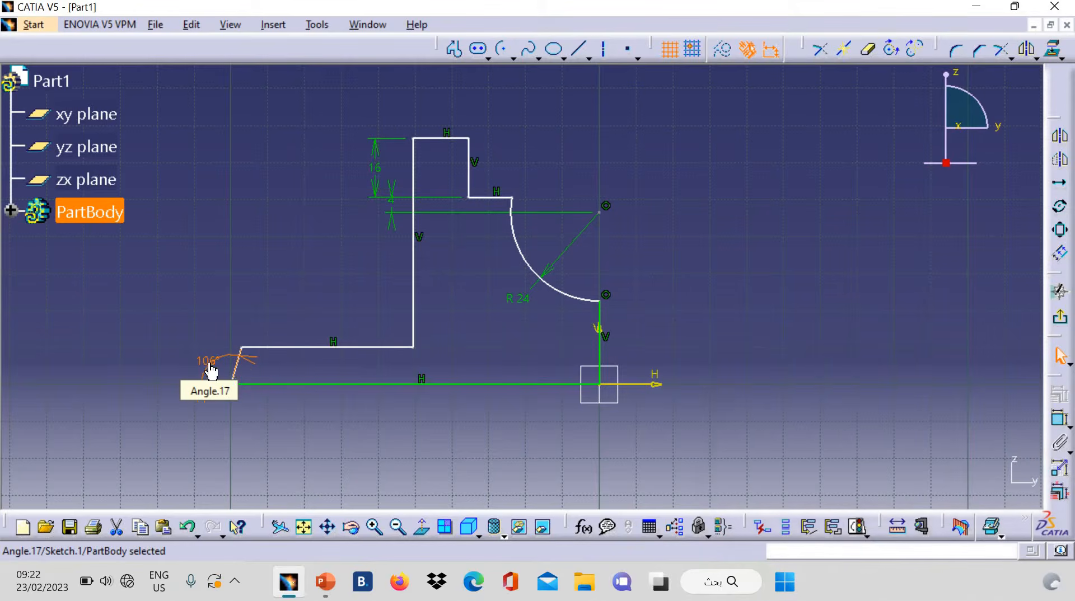
# Dimension the height between the flange's upper edge and the base line, and set it to 14 mm.
pyautogui.click(1060, 419)
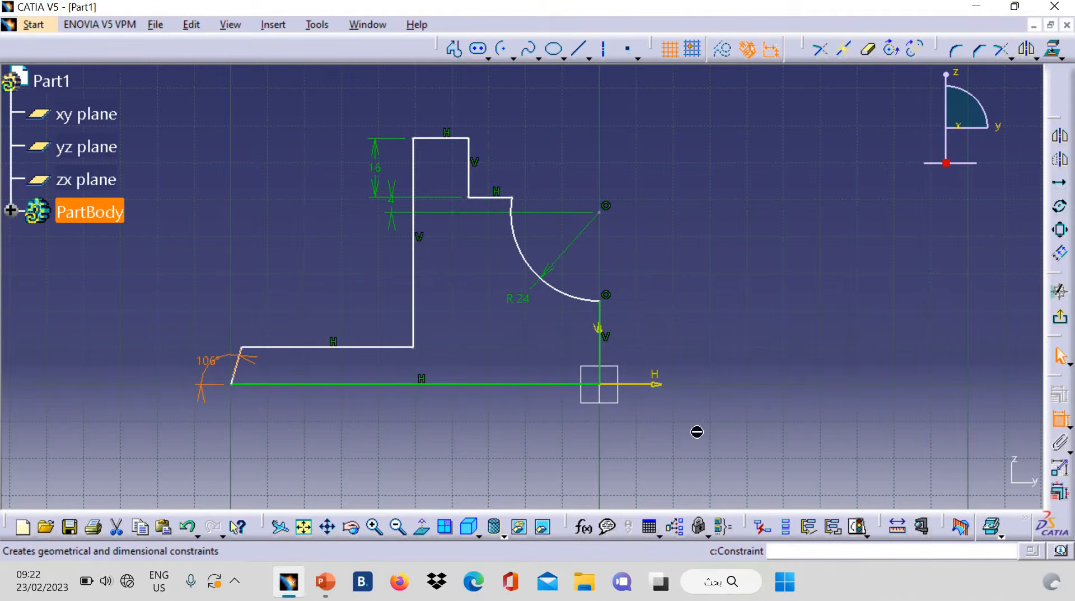
pyautogui.click(306, 348)
pyautogui.click(316, 385)
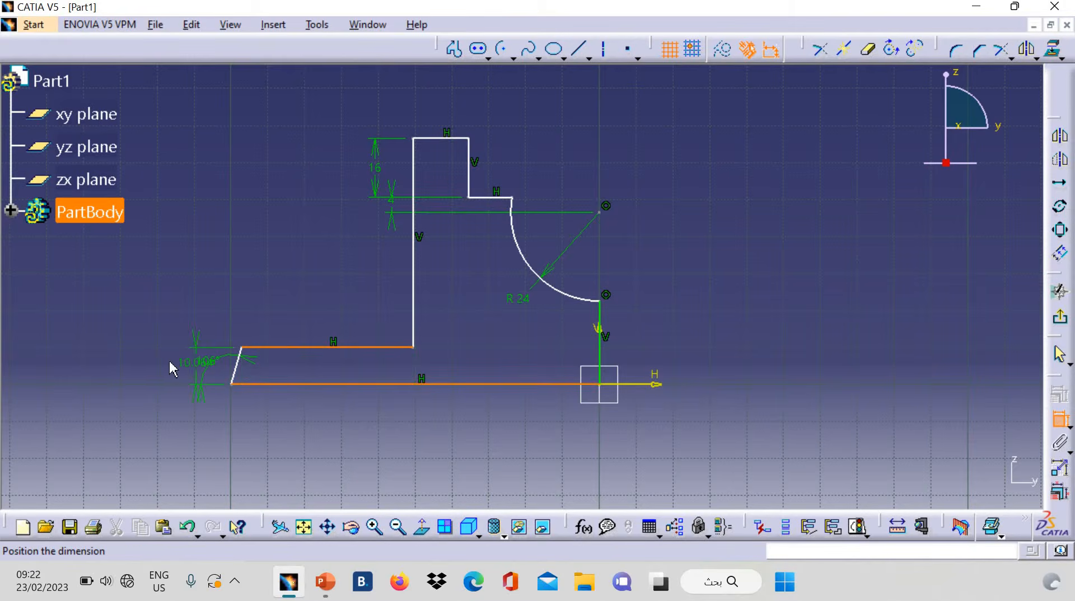
pyautogui.click(176, 370)
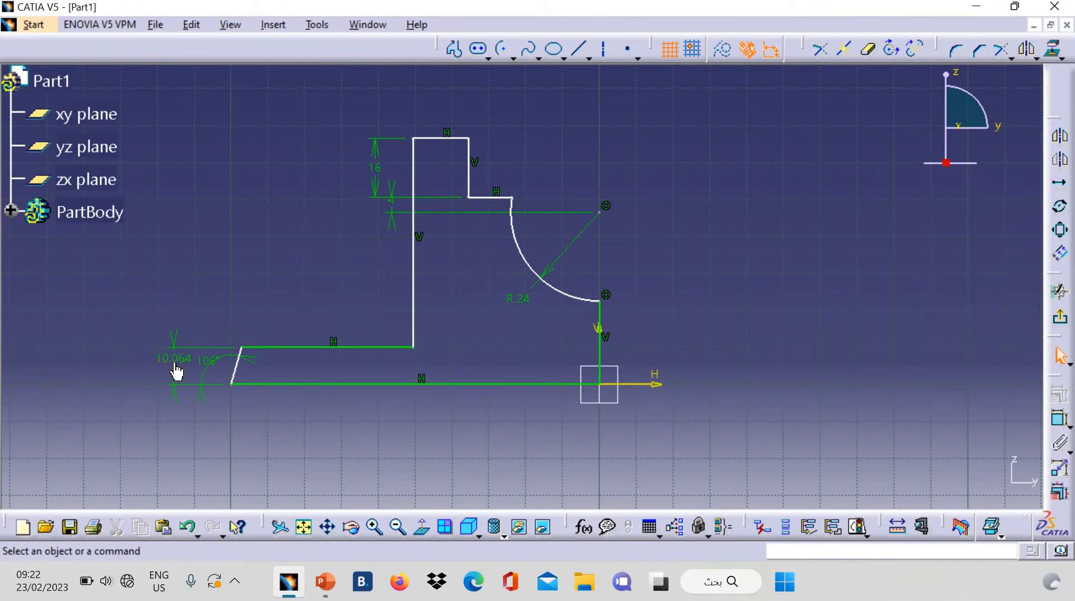
pyautogui.doubleClick(173, 364)
pyautogui.write('14')
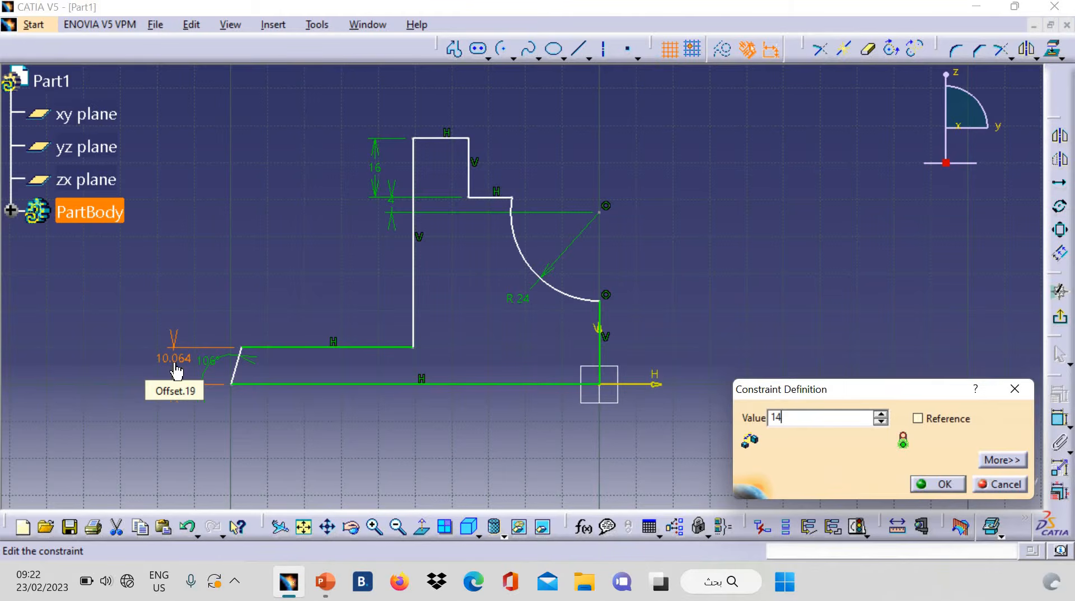
pyautogui.press('Return')
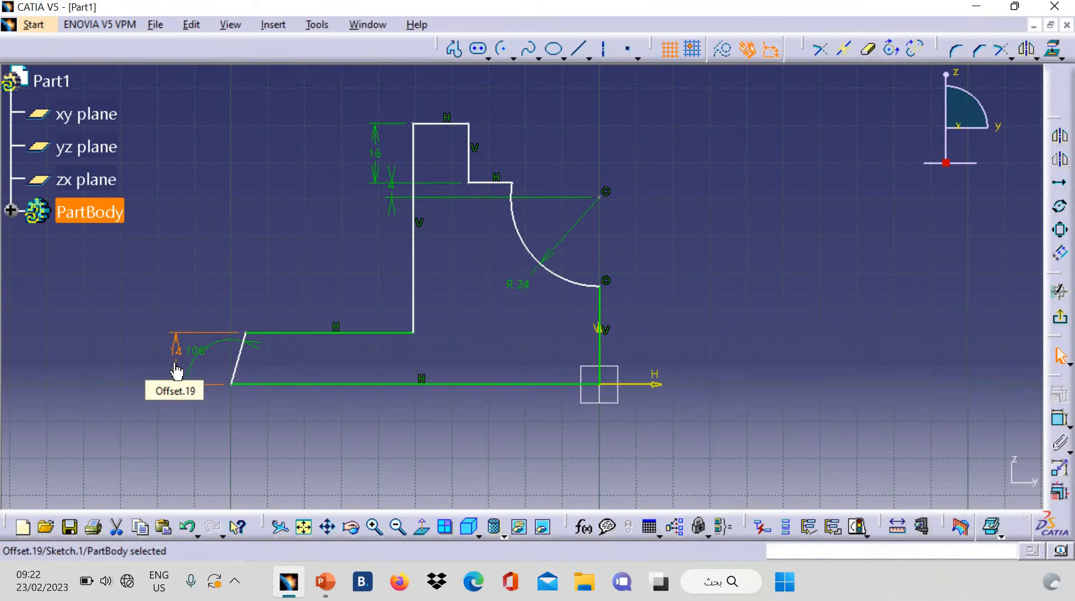
# Dimension the overall height from the base line to the profile's top edge, and set it to 68 mm.
pyautogui.click(1059, 423)
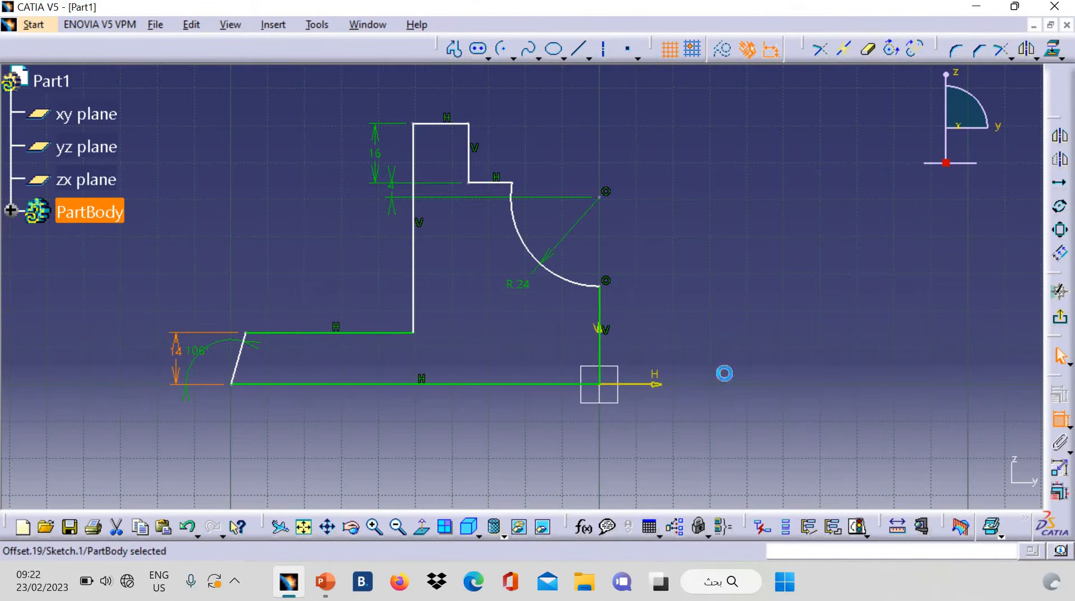
pyautogui.click(435, 124)
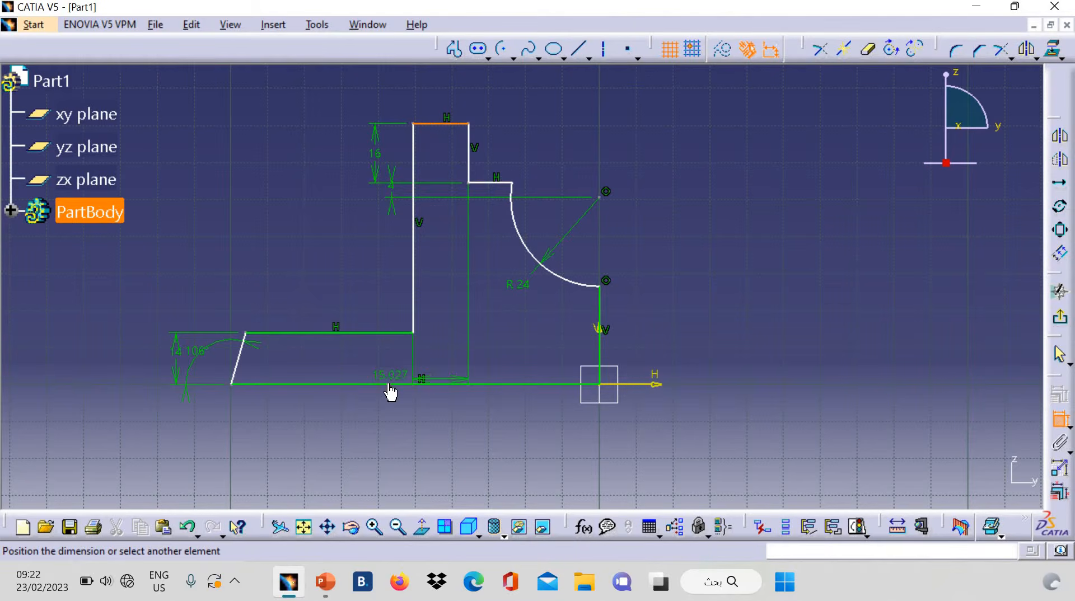
pyautogui.click(389, 385)
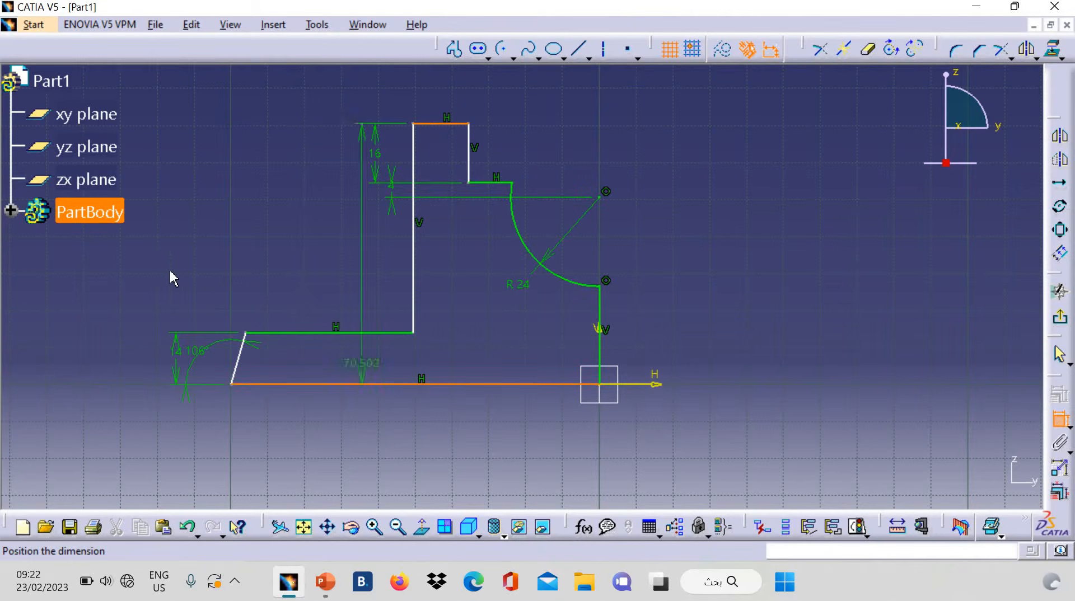
pyautogui.click(142, 242)
pyautogui.doubleClick(143, 246)
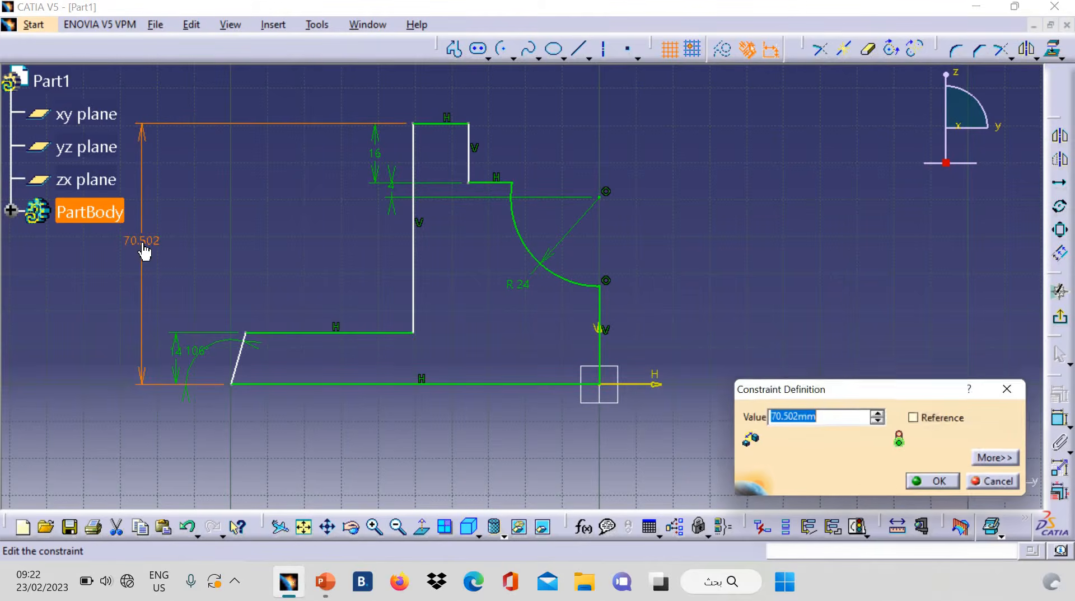
pyautogui.write('68')
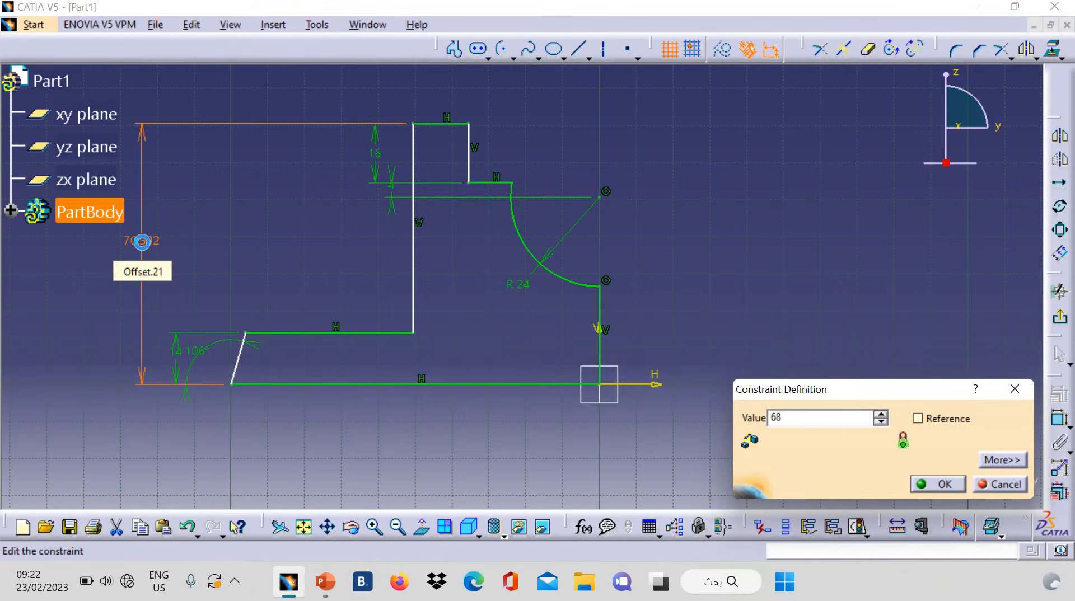
pyautogui.press('Return')
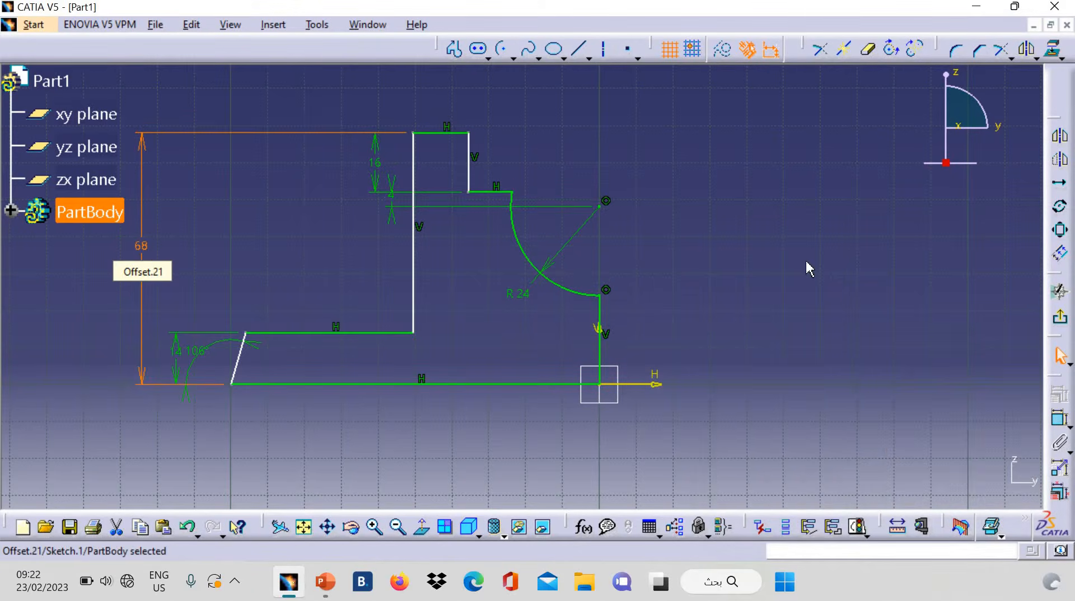
# Dimension the horizontal distance from the step's short vertical edge to the vertical closing line, and set it to 56/2 (28 mm).
pyautogui.click(1057, 421)
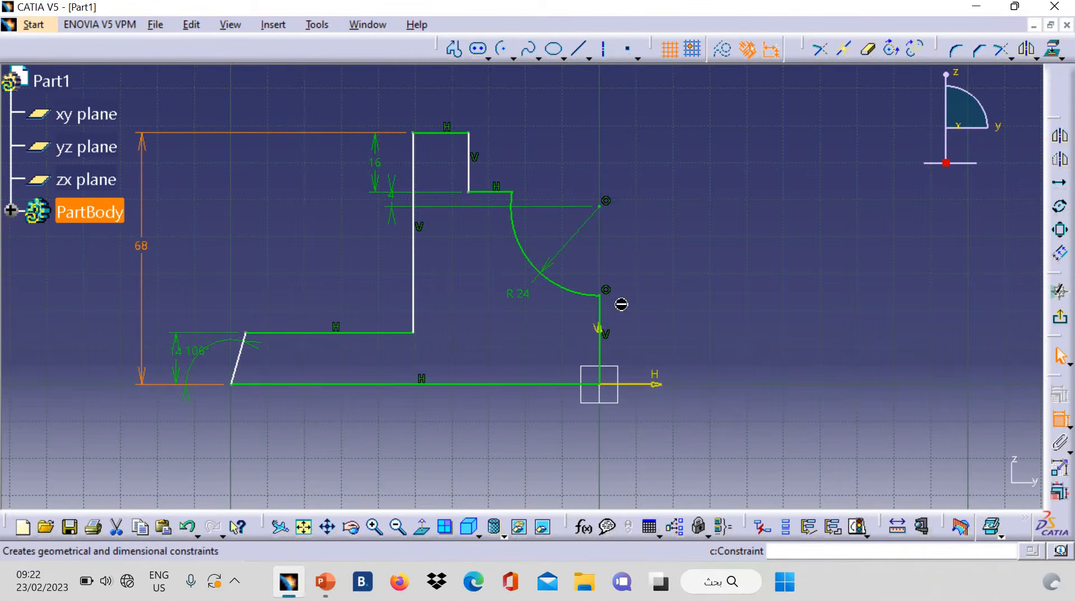
pyautogui.click(469, 178)
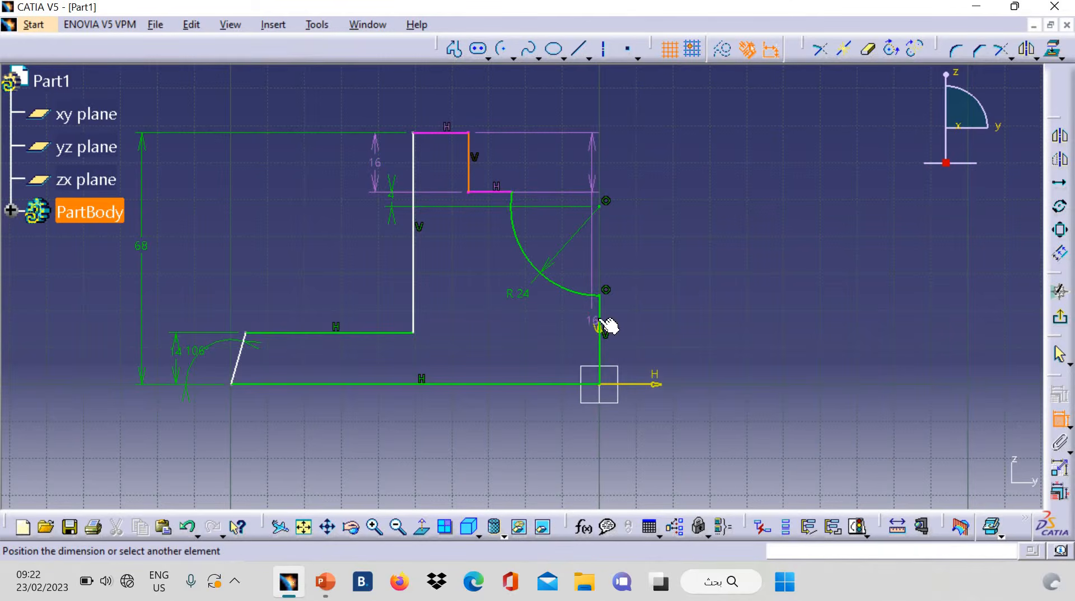
pyautogui.click(599, 320)
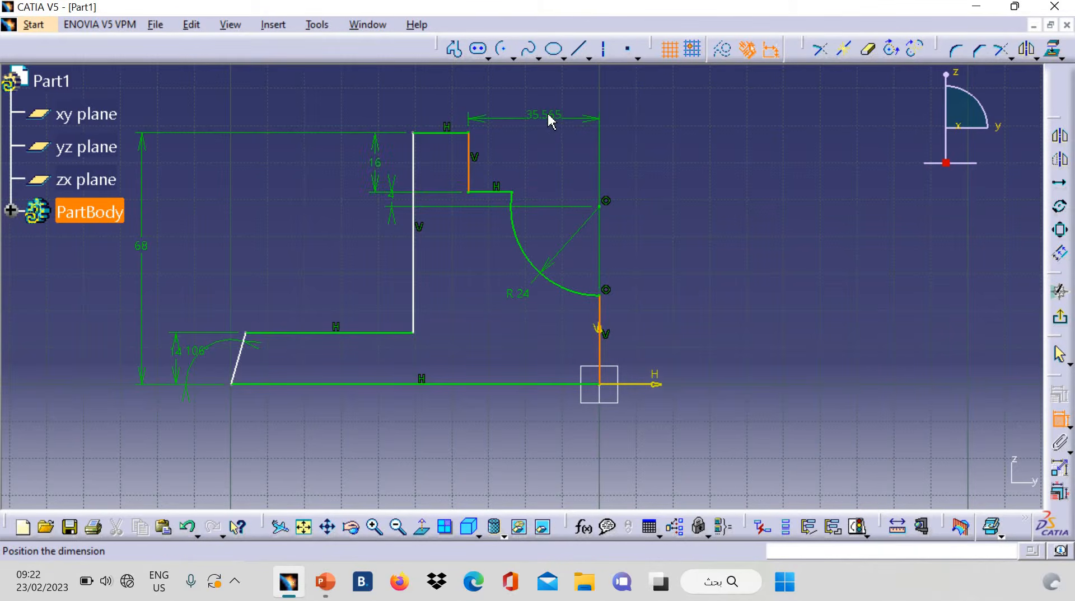
pyautogui.click(550, 124)
pyautogui.doubleClick(550, 125)
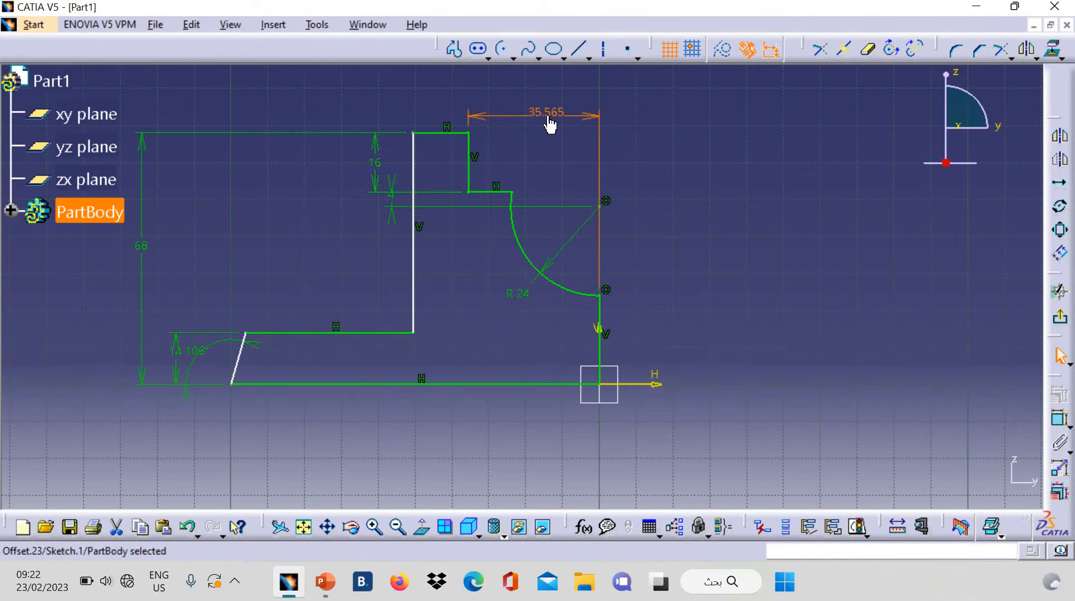
pyautogui.write('56/2')
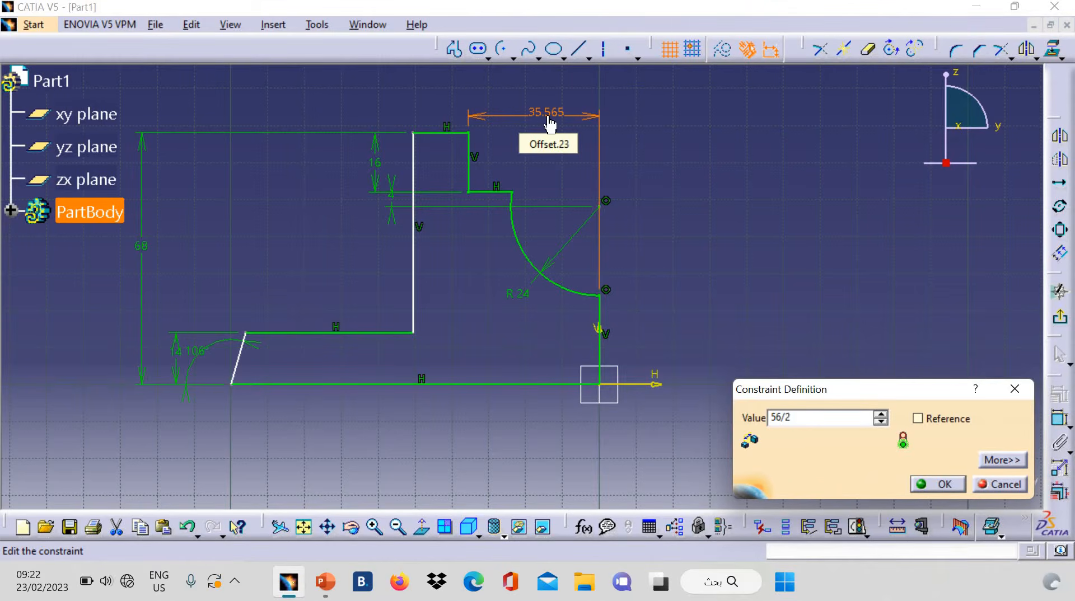
pyautogui.press('Return')
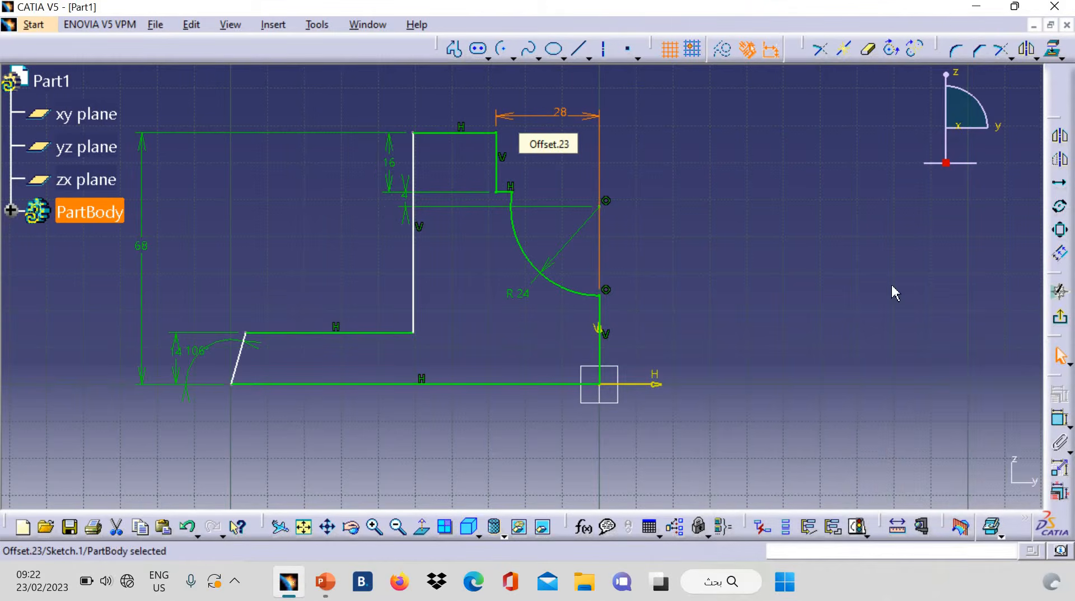
# Dimension the horizontal distance from the tall outer vertical edge to the vertical closing line, and set it to 54 mm.
pyautogui.click(1058, 420)
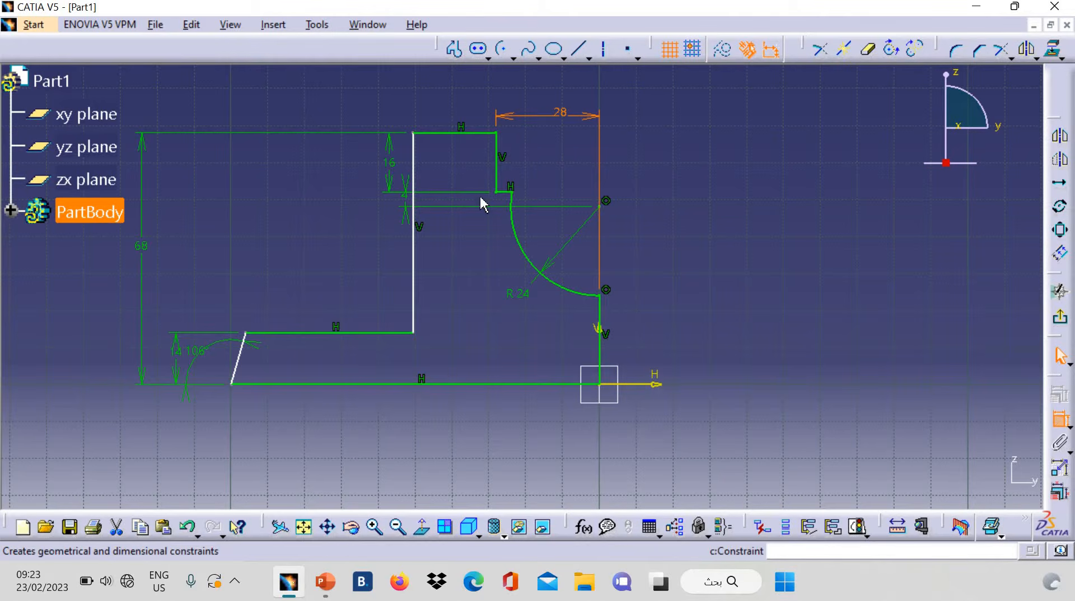
pyautogui.click(414, 165)
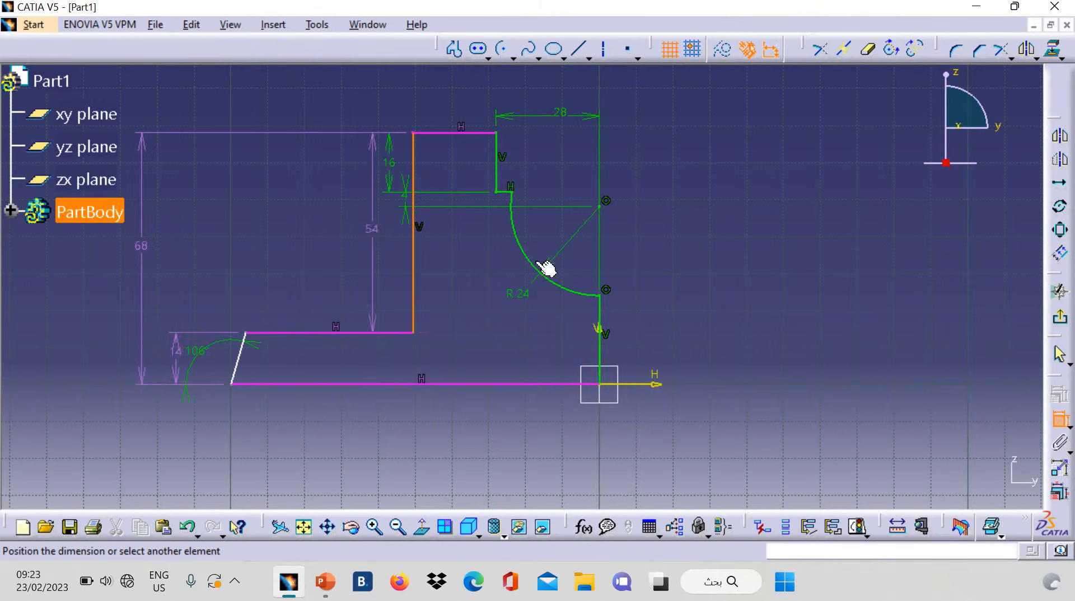
pyautogui.click(599, 323)
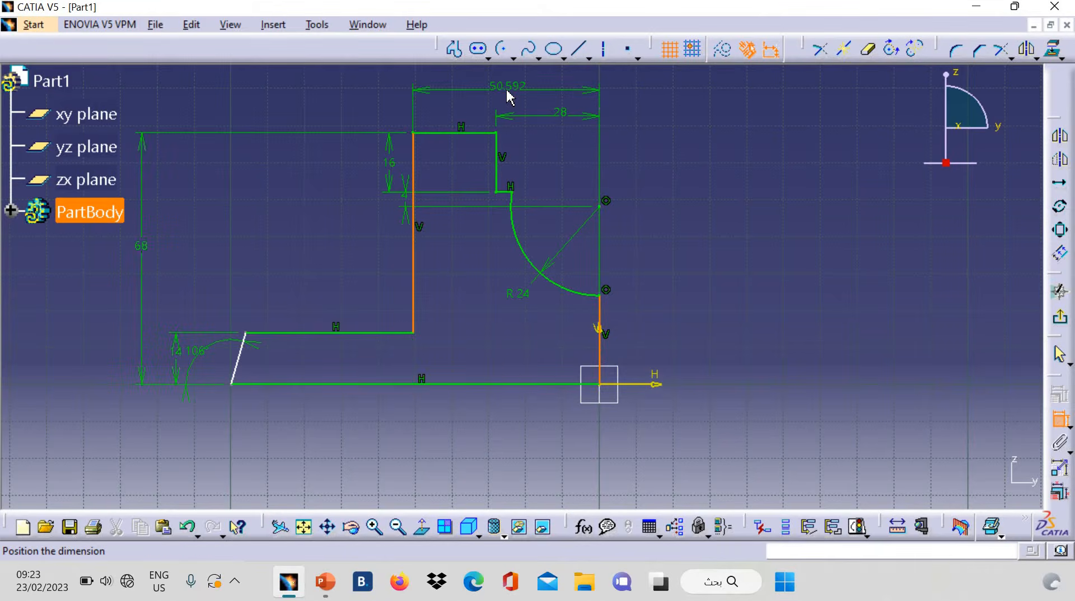
pyautogui.click(509, 99)
pyautogui.doubleClick(508, 99)
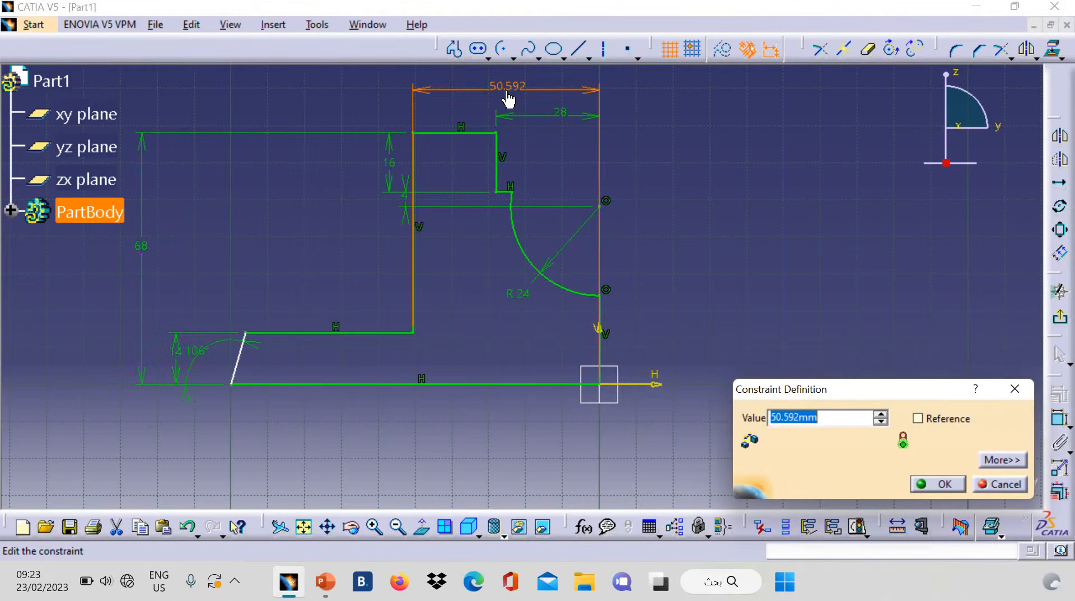
pyautogui.write('54')
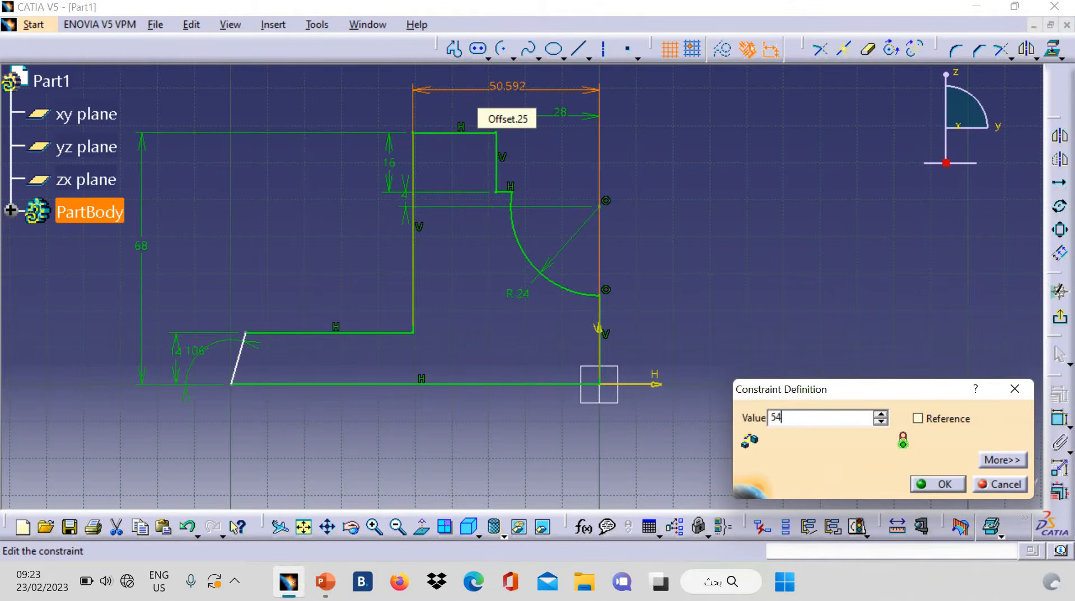
pyautogui.press('Return')
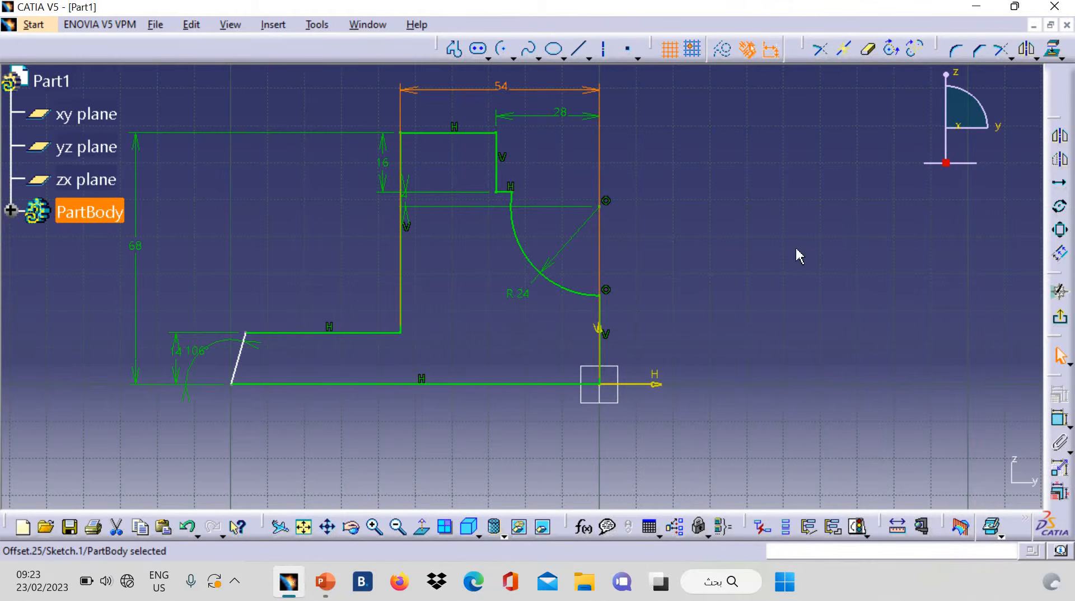
# Dimension the length of the base line and set it to half of 208 mm (104 mm).
pyautogui.click(1058, 428)
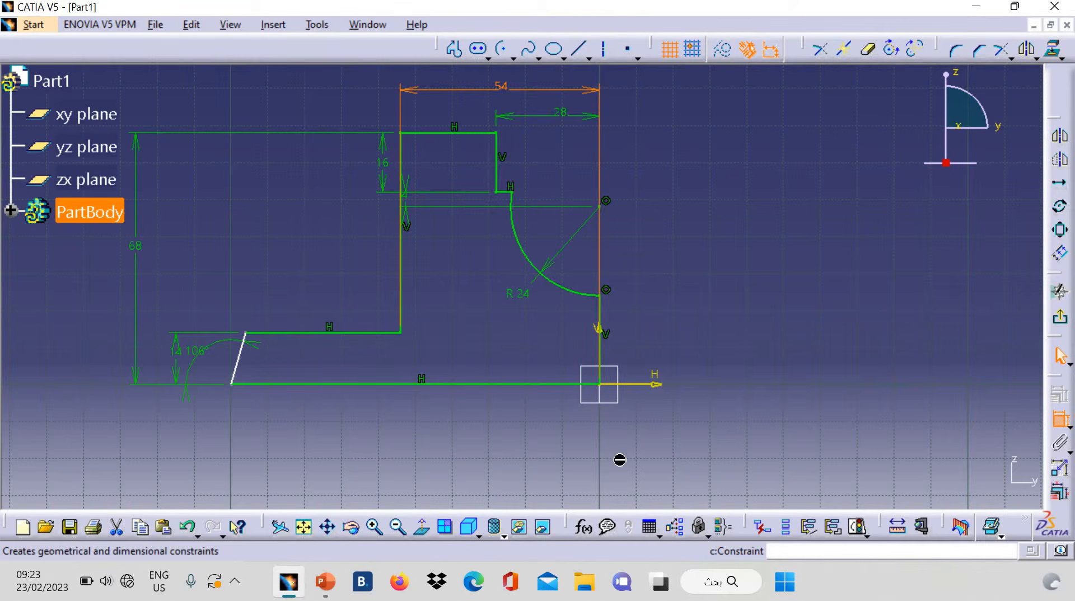
pyautogui.click(451, 387)
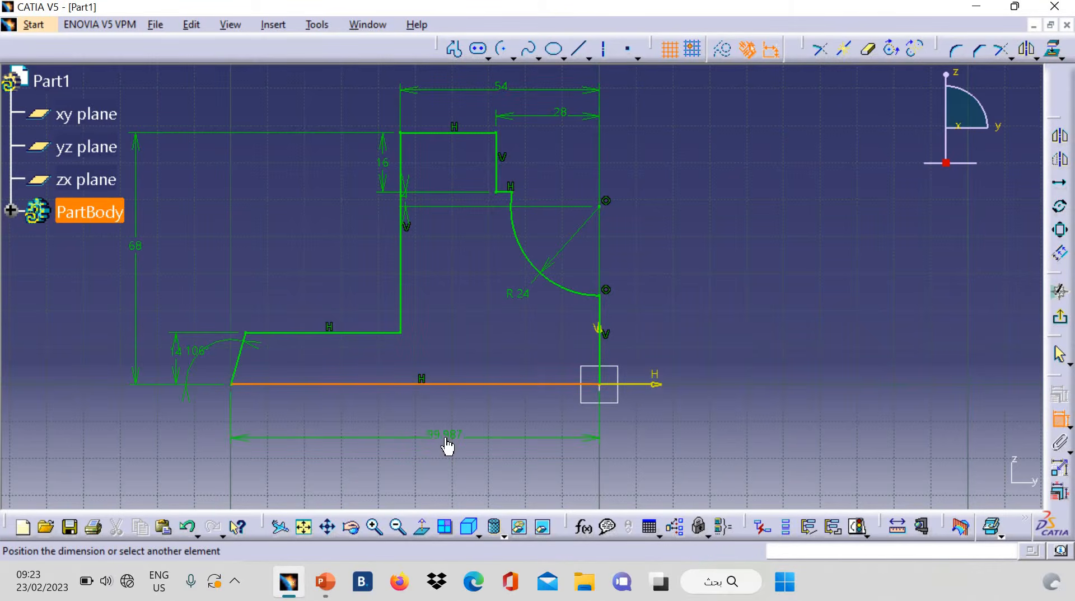
pyautogui.click(448, 447)
pyautogui.doubleClick(448, 442)
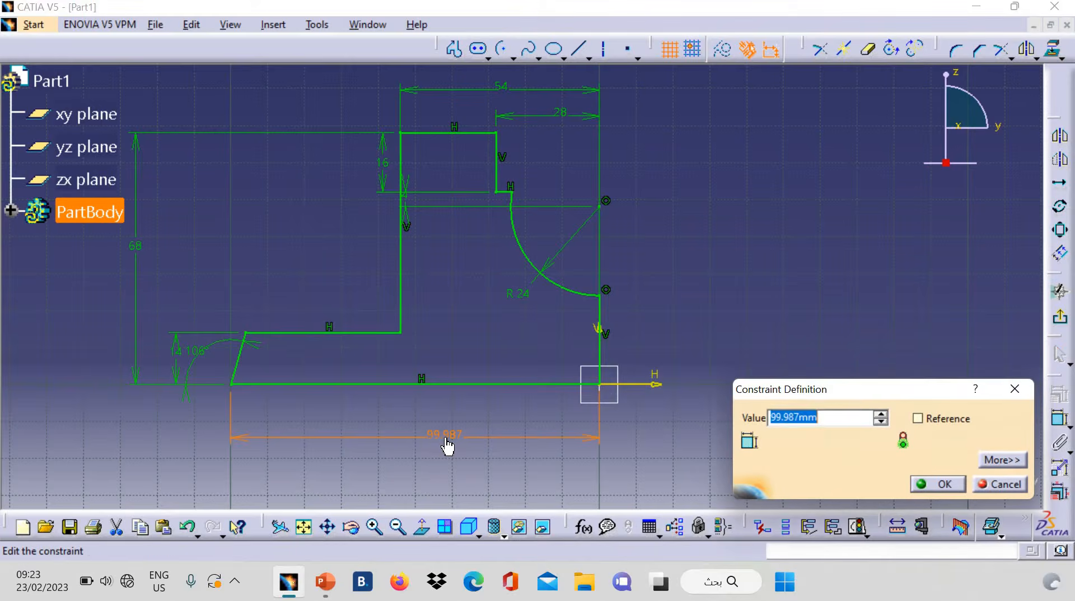
pyautogui.write('208/')
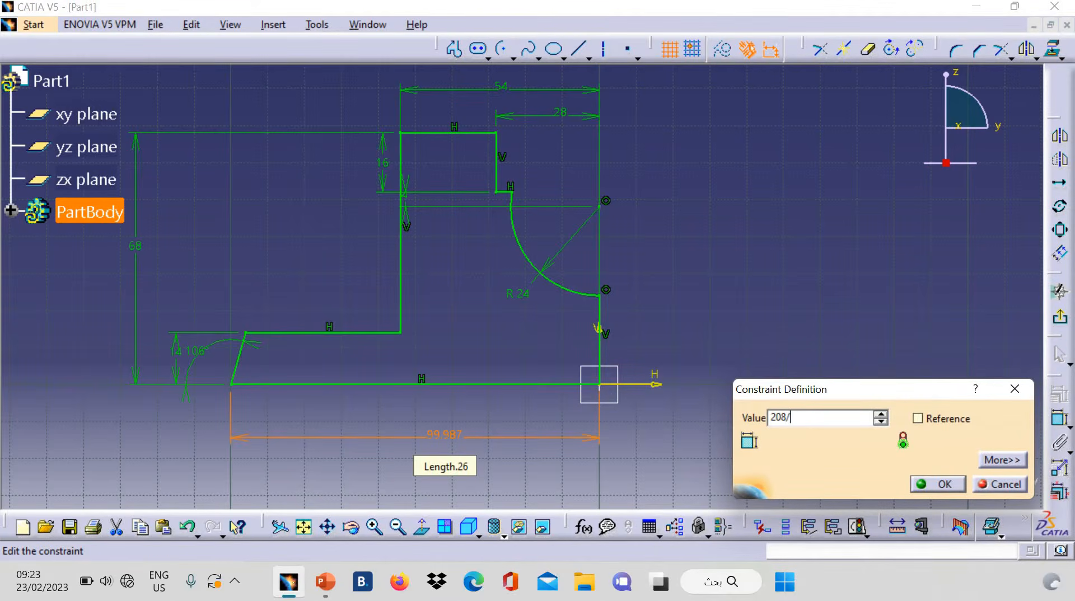
pyautogui.press('Return')
pyautogui.press('Return')
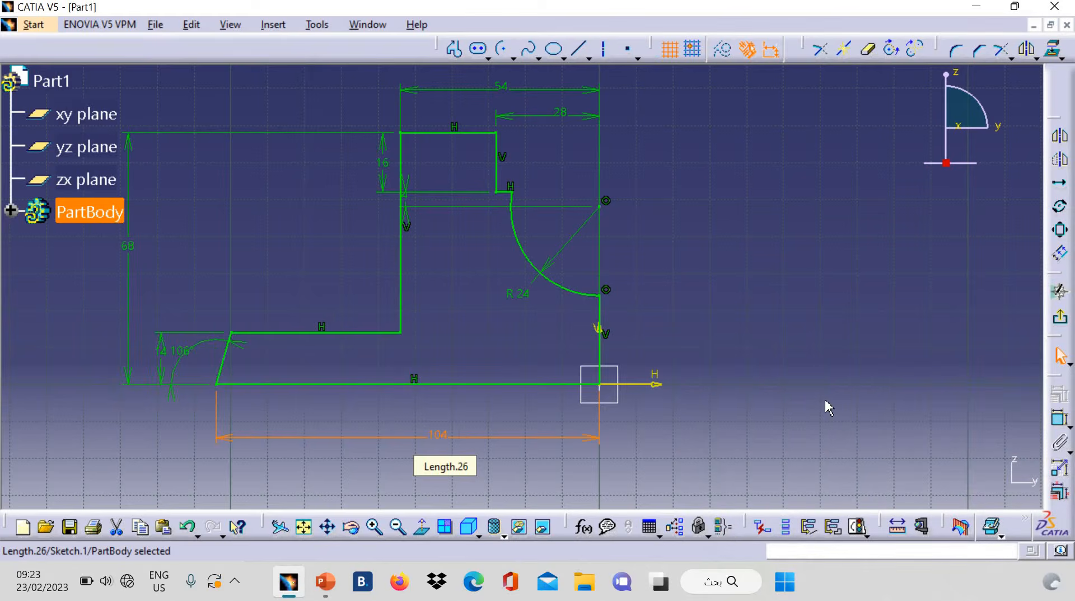
# Finish the profile sketch and pad it with mirrored extent, using a length of 46/2 (23 mm).
pyautogui.click(1059, 321)
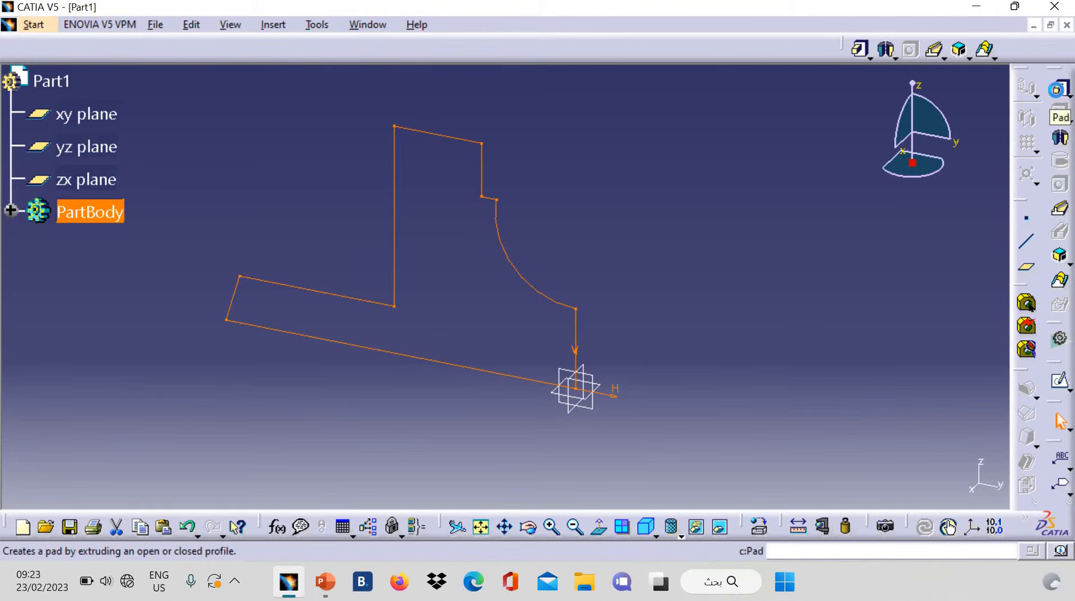
pyautogui.click(1057, 89)
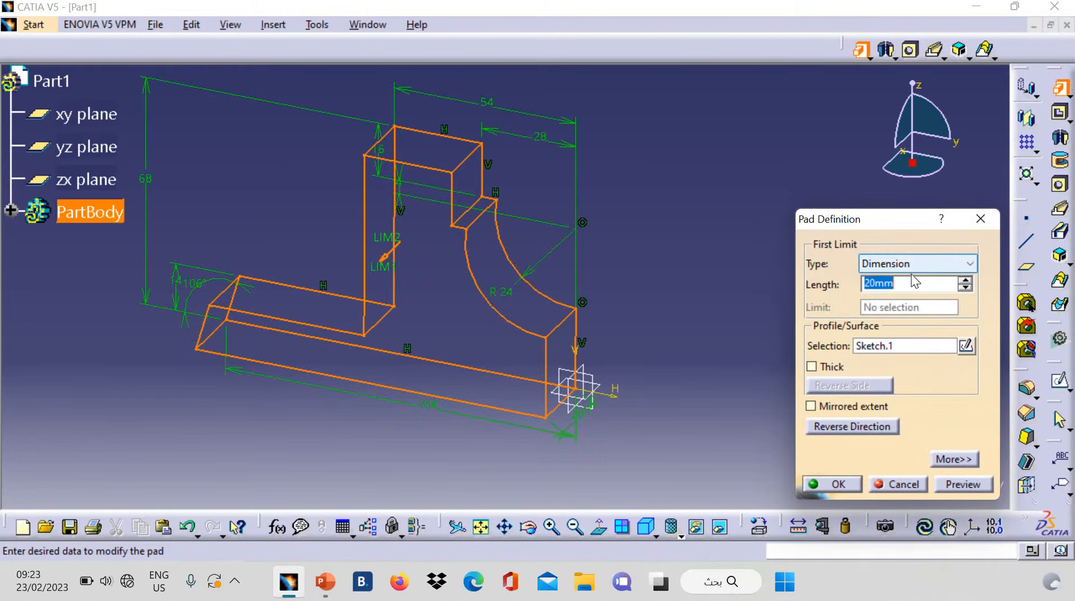
pyautogui.click(819, 407)
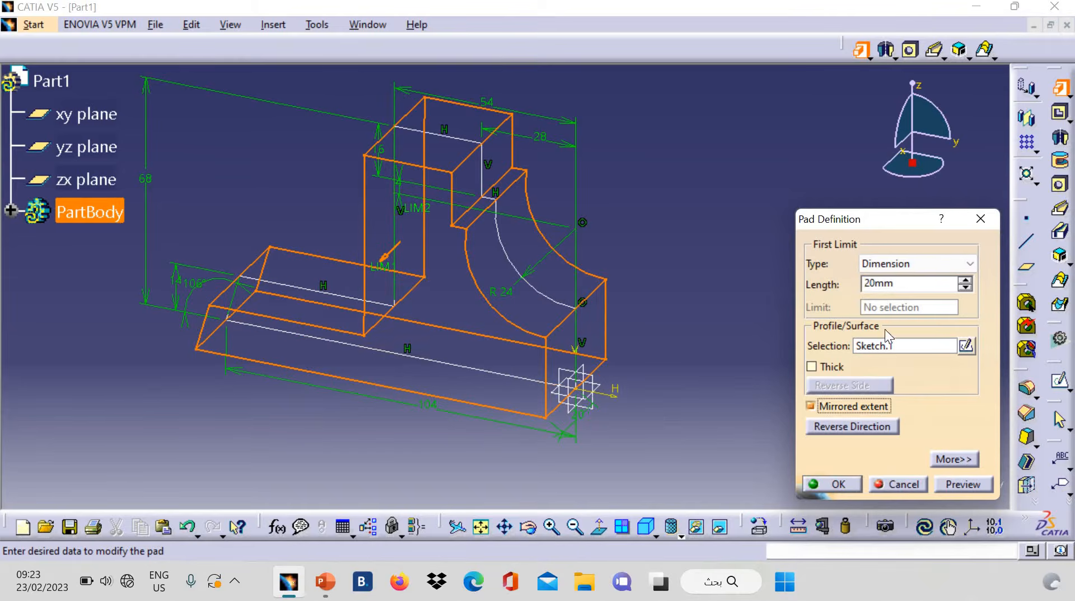
pyautogui.doubleClick(912, 286)
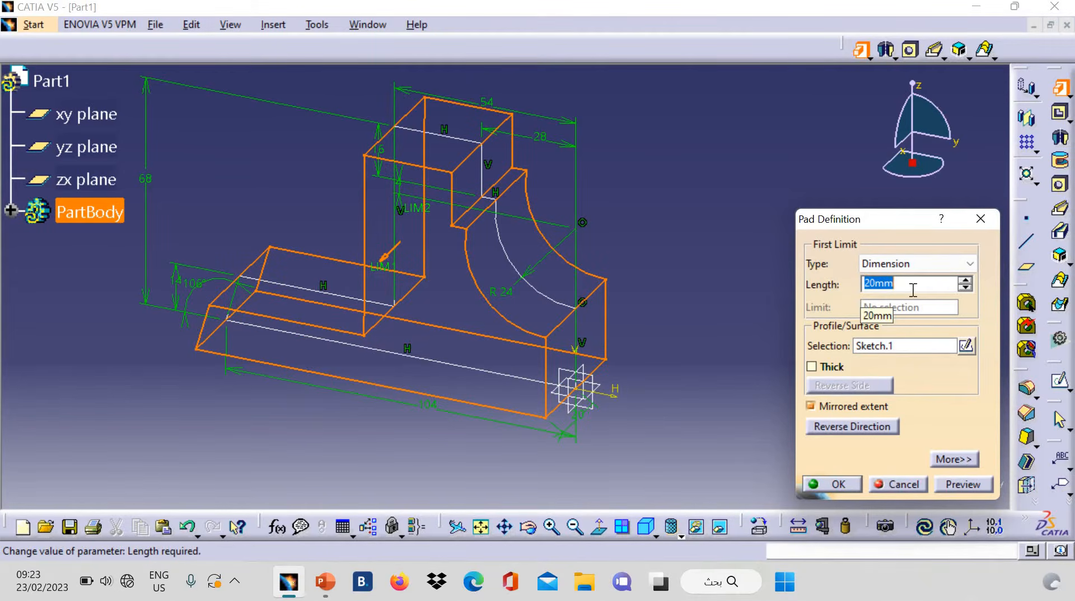
pyautogui.write('46/2')
pyautogui.click(835, 485)
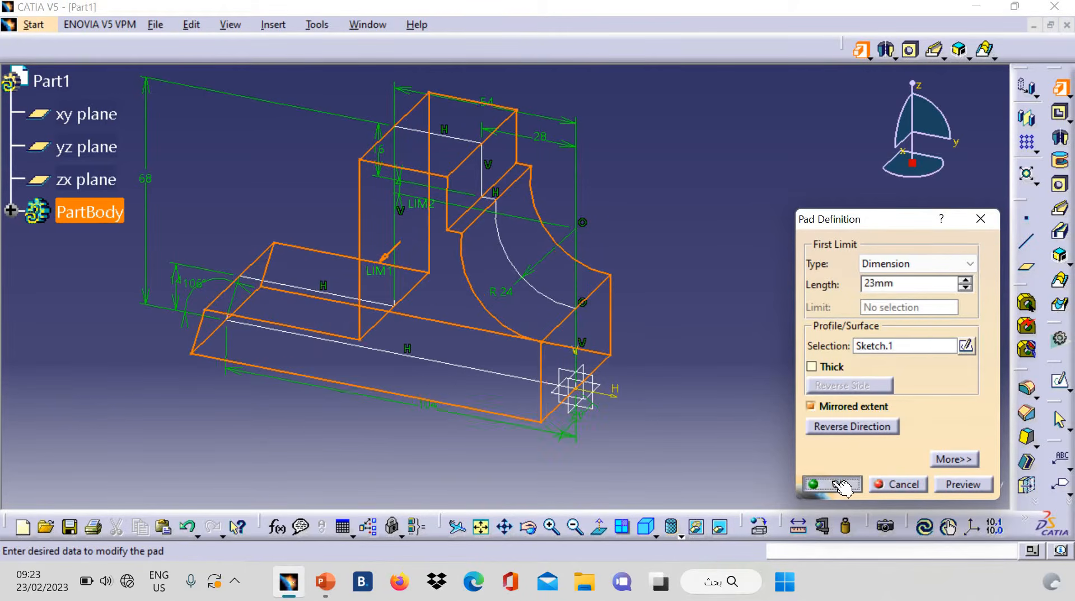
pyautogui.click(767, 401)
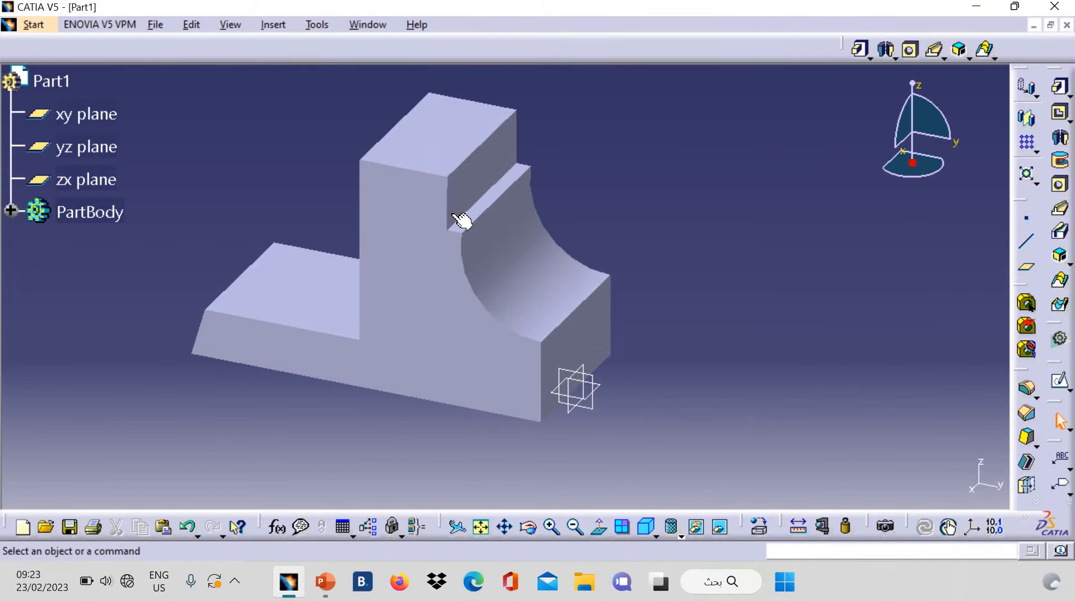
# On the upright block's top face, sketch an arc centred on the origin, about 77.5 mm in radius, spanning beyond both side edges.
pyautogui.click(453, 161)
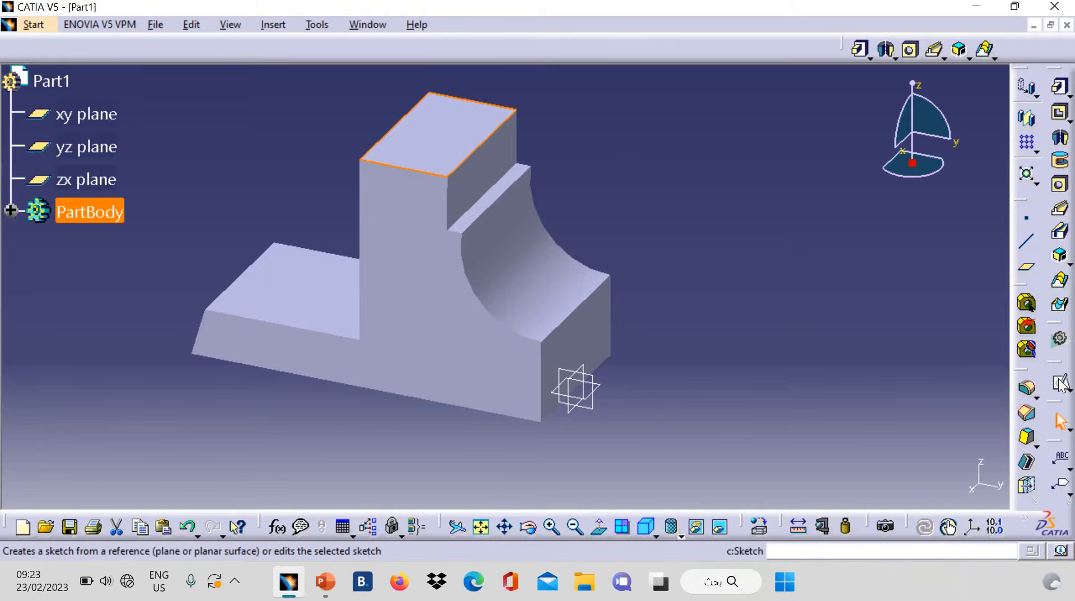
pyautogui.click(1060, 383)
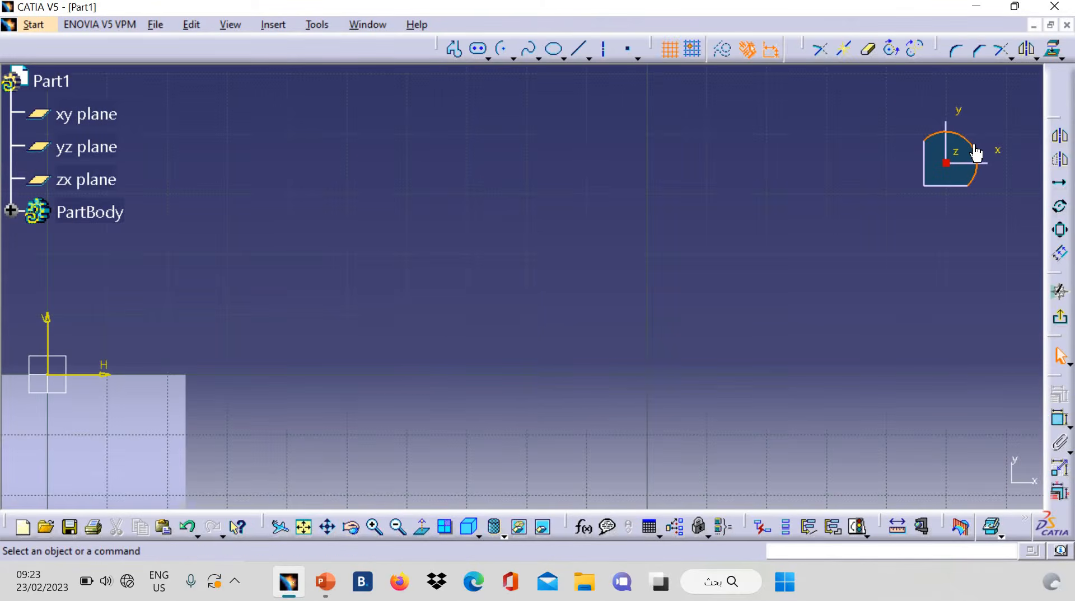
pyautogui.moveTo(987, 191); pyautogui.dragTo(970, 212)
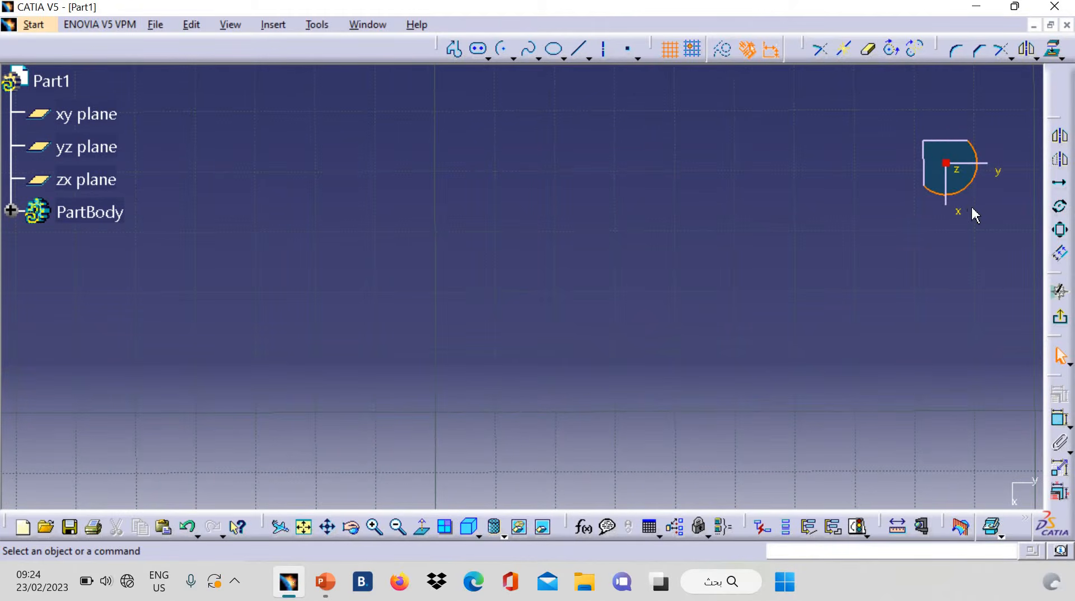
pyautogui.click(314, 527)
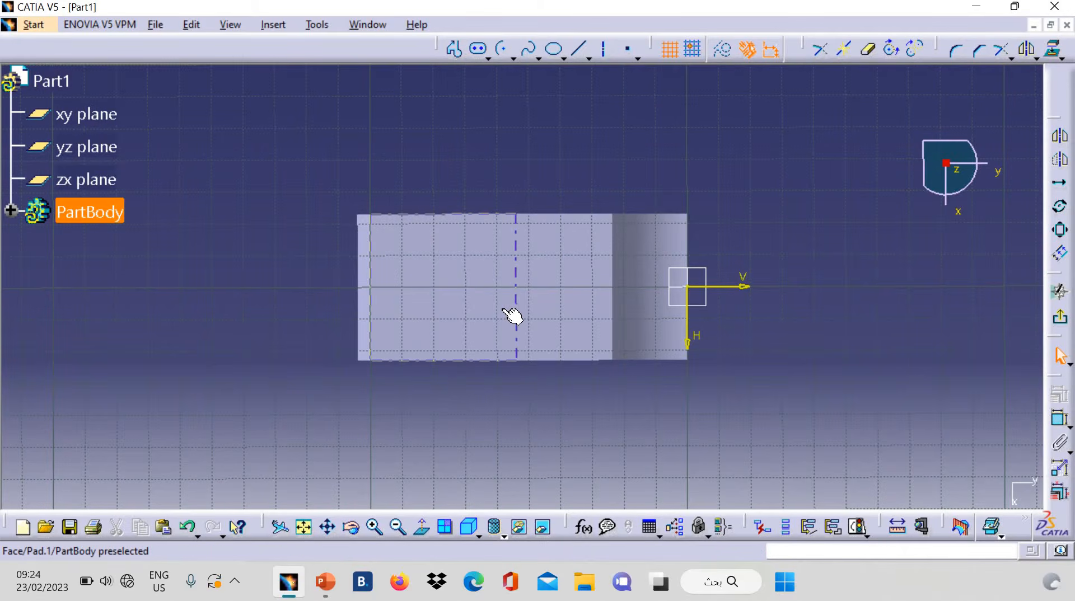
pyautogui.click(575, 301)
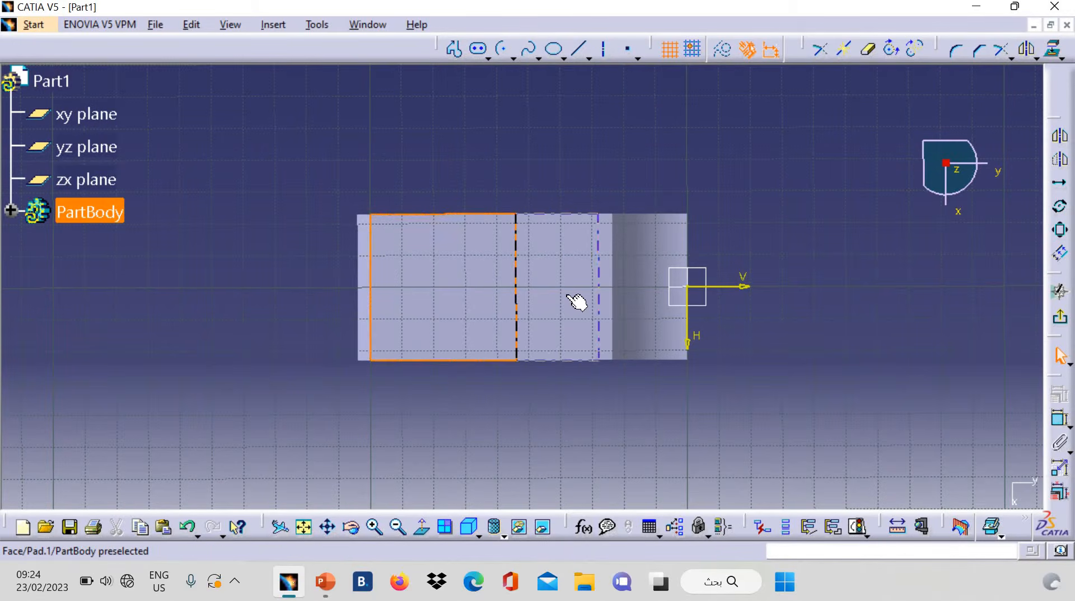
pyautogui.click(510, 56)
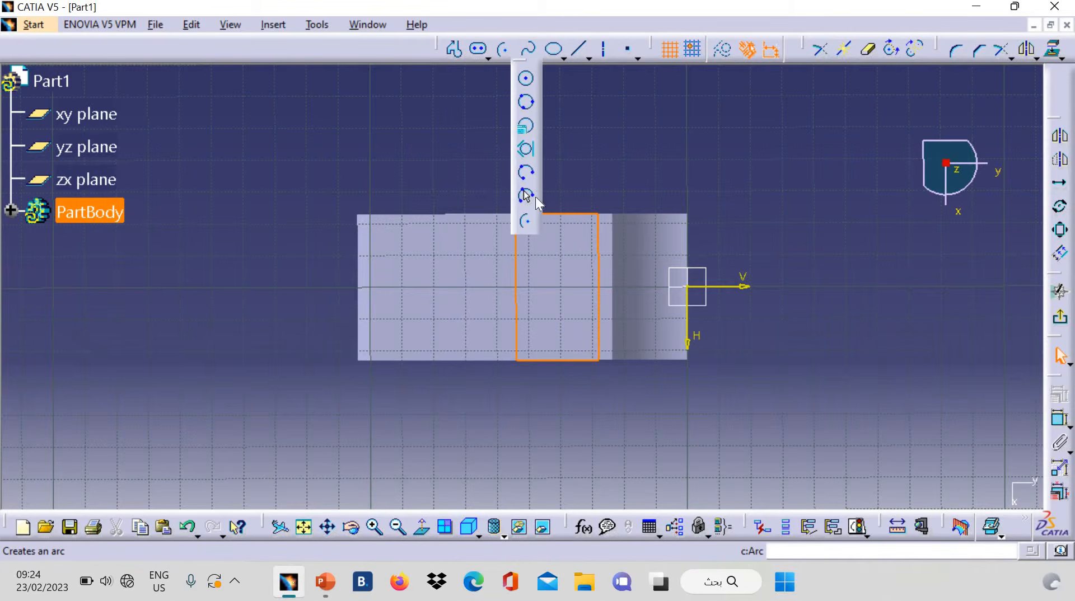
pyautogui.click(534, 220)
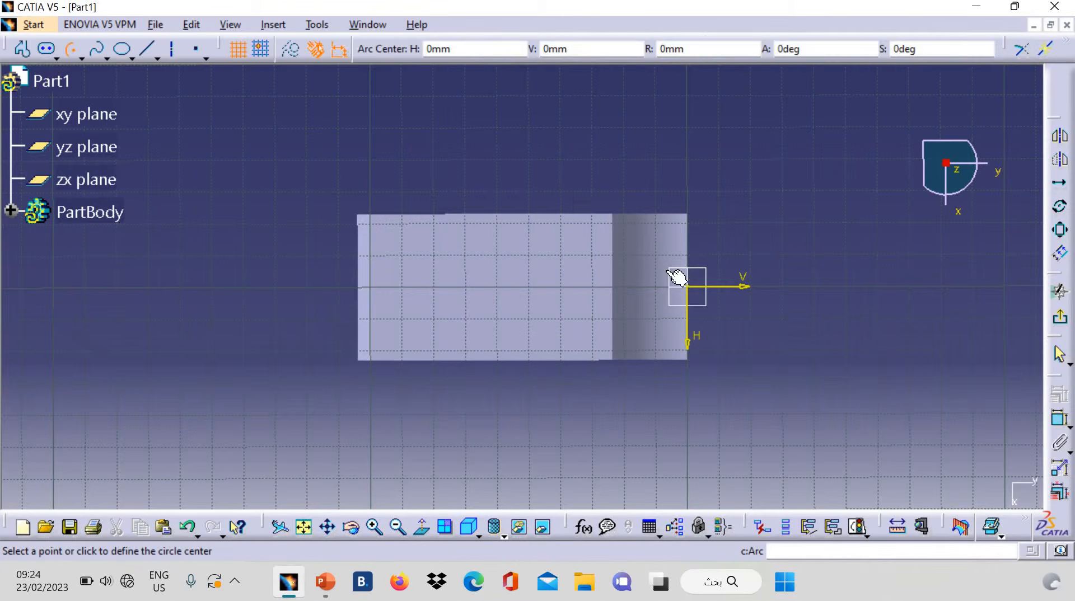
pyautogui.click(687, 287)
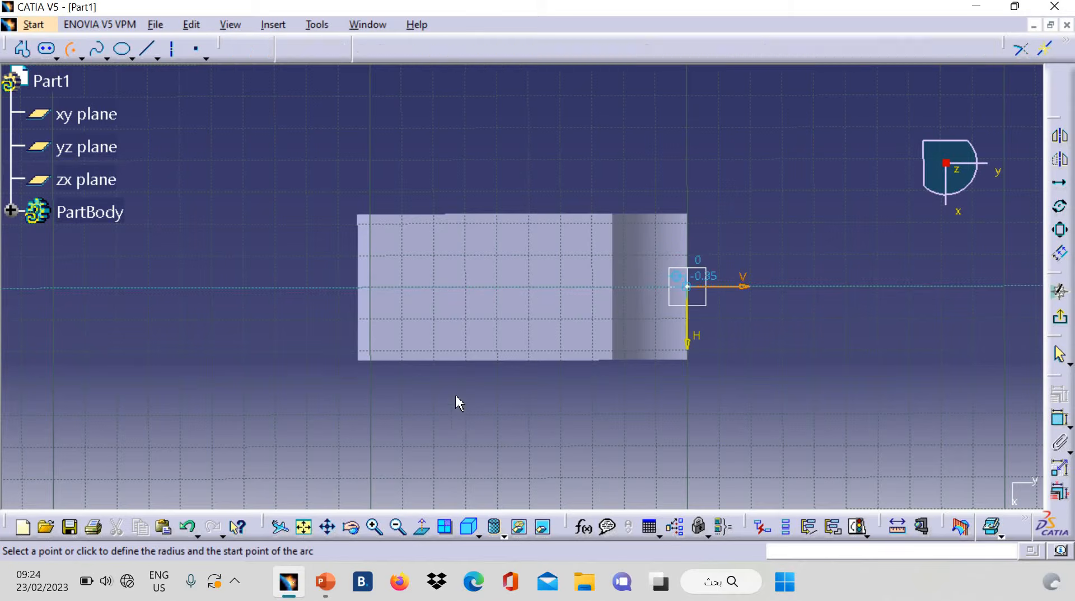
pyautogui.click(472, 402)
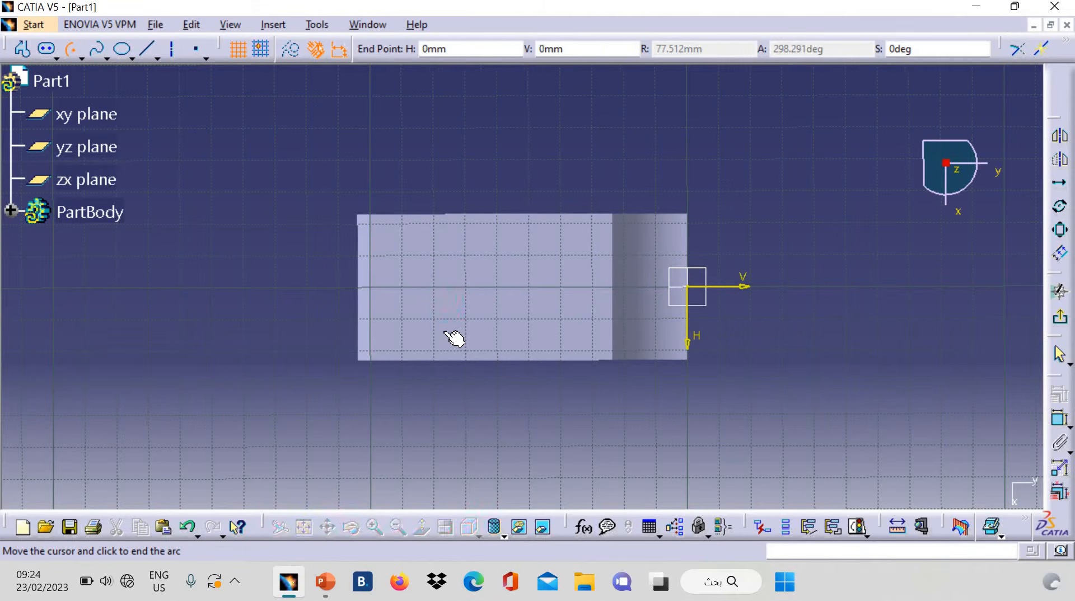
pyautogui.click(477, 183)
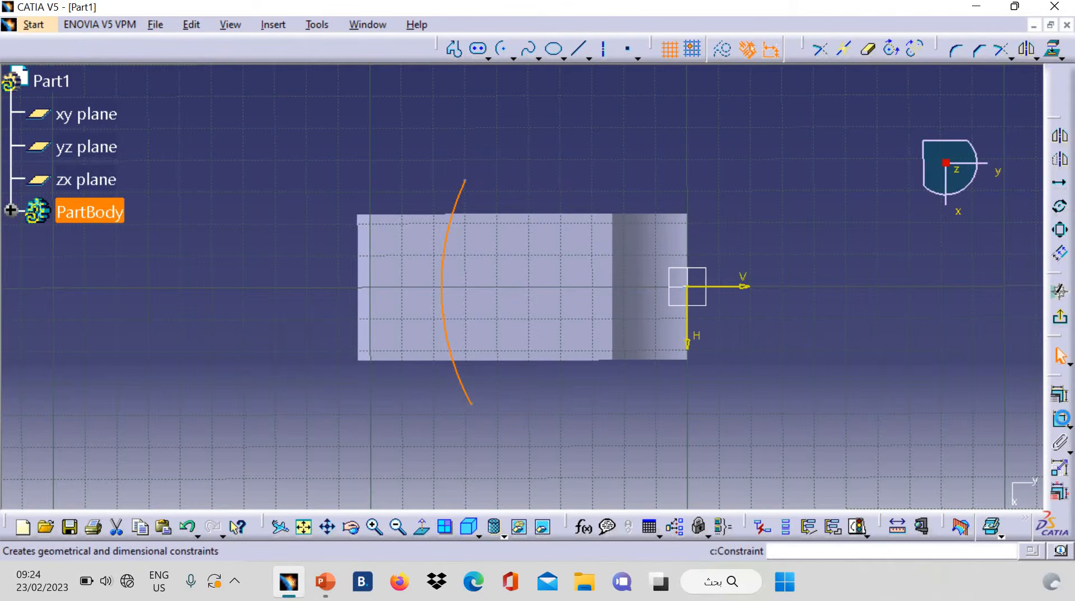
# Dimension the arc's radius as 54 mm, extend its short end past the block's side edge, and finish the sketch.
pyautogui.click(1059, 419)
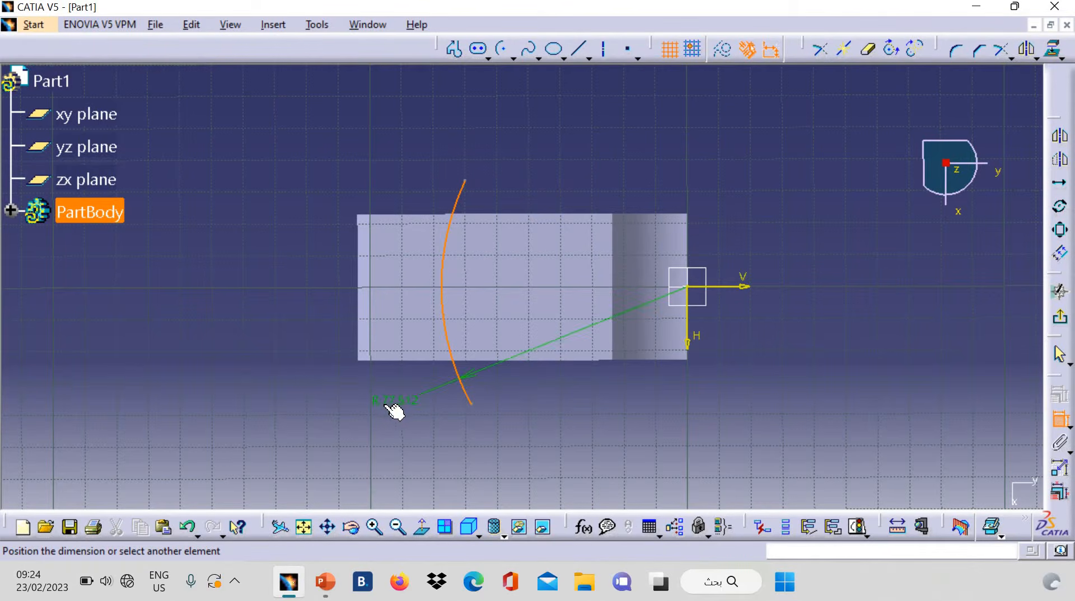
pyautogui.click(380, 413)
pyautogui.click(382, 414)
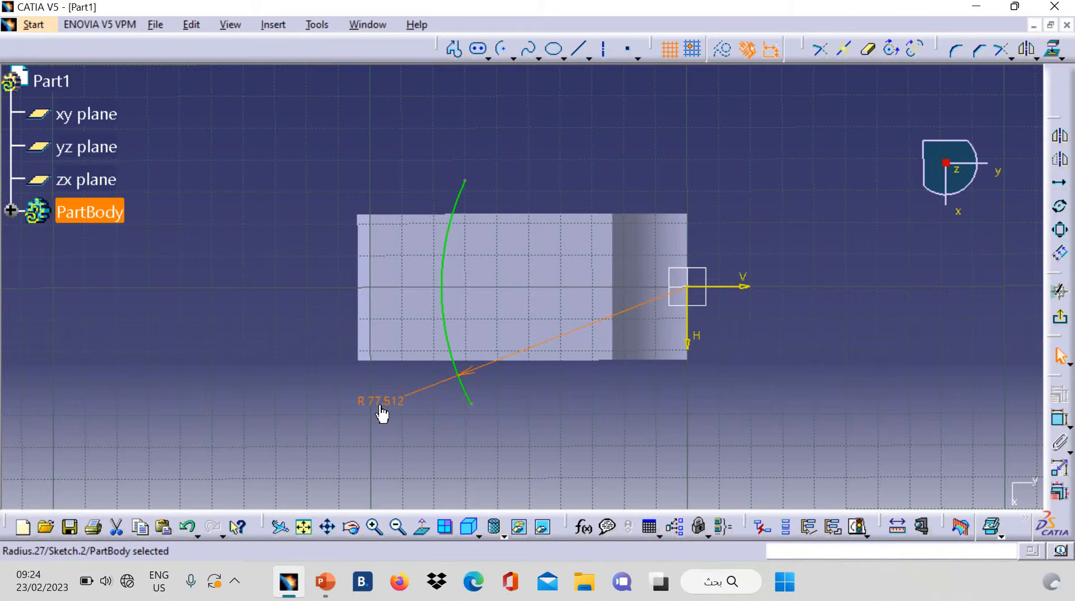
pyautogui.doubleClick(379, 412)
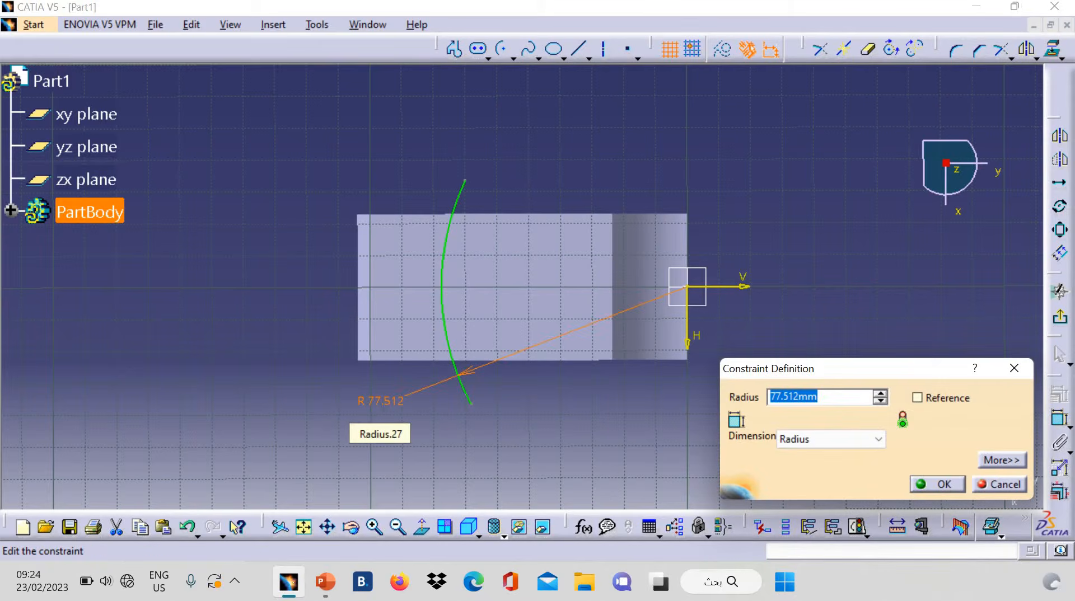
pyautogui.write('54')
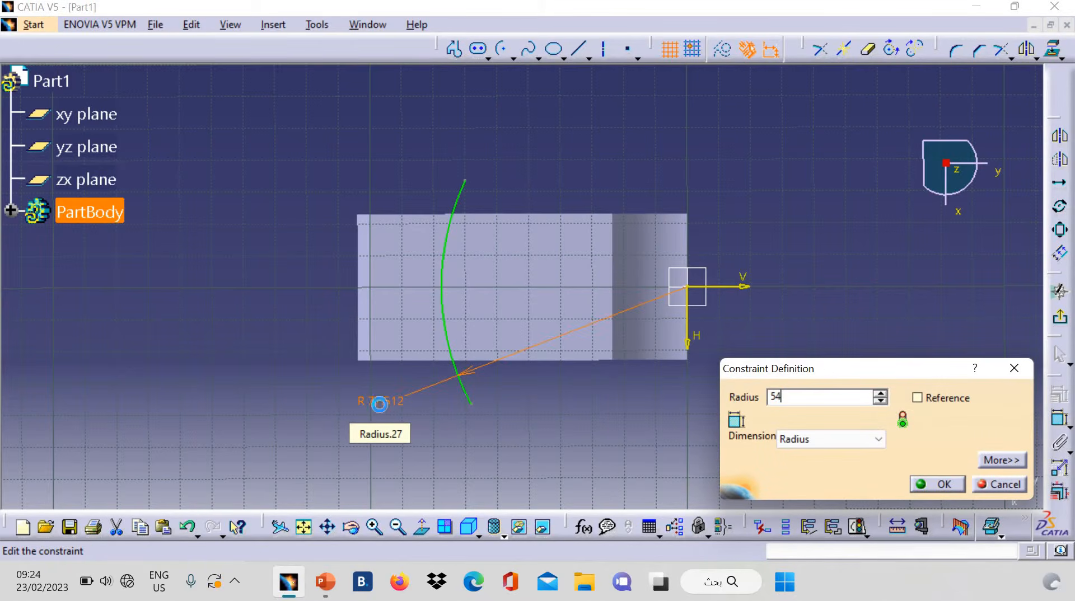
pyautogui.press('Return')
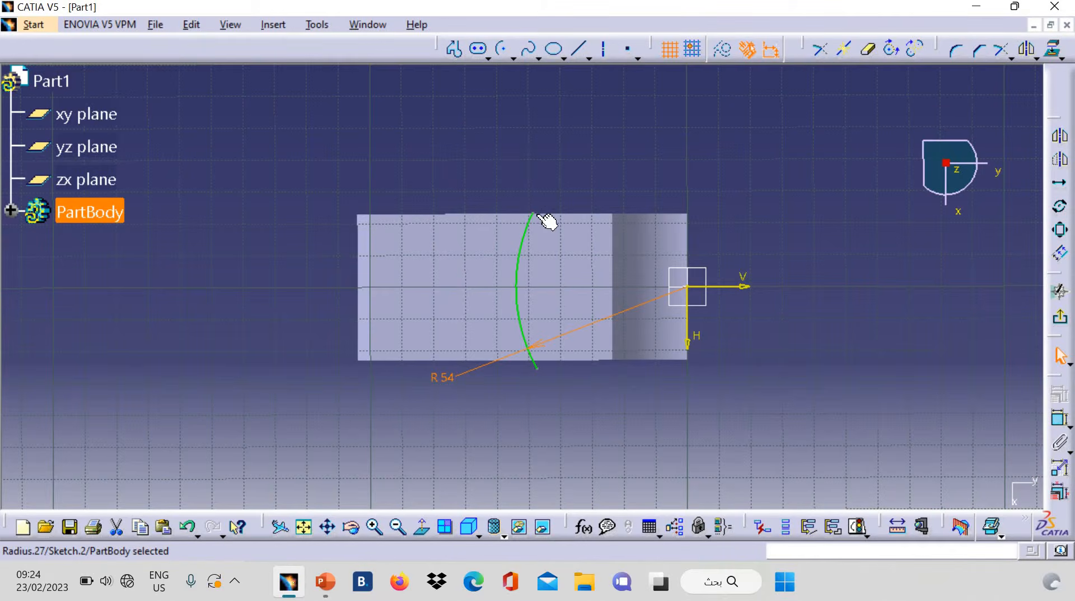
pyautogui.moveTo(530, 211); pyautogui.dragTo(540, 200)
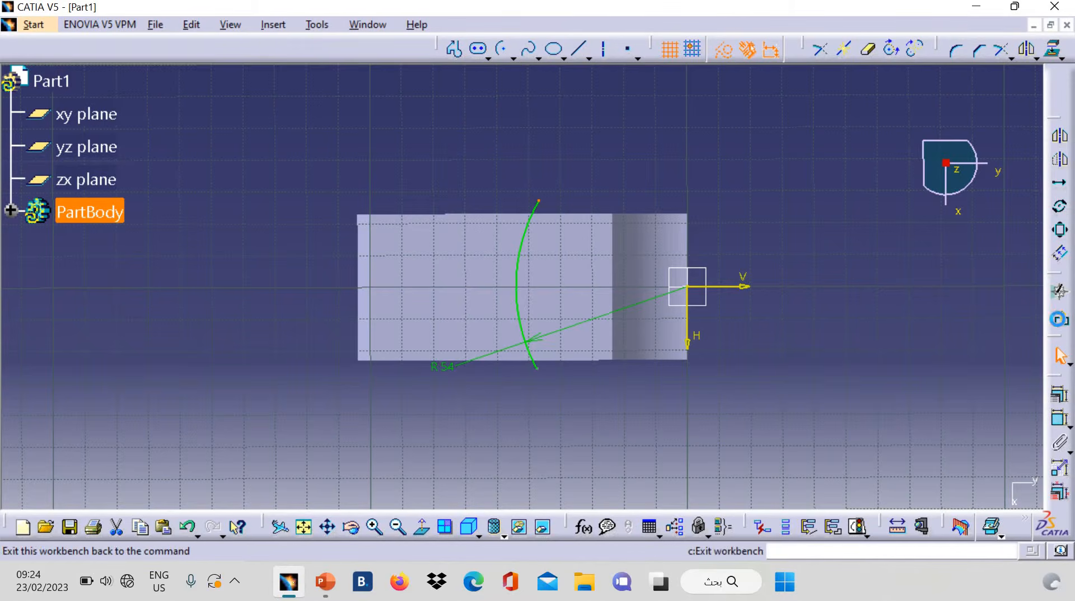
pyautogui.click(1059, 291)
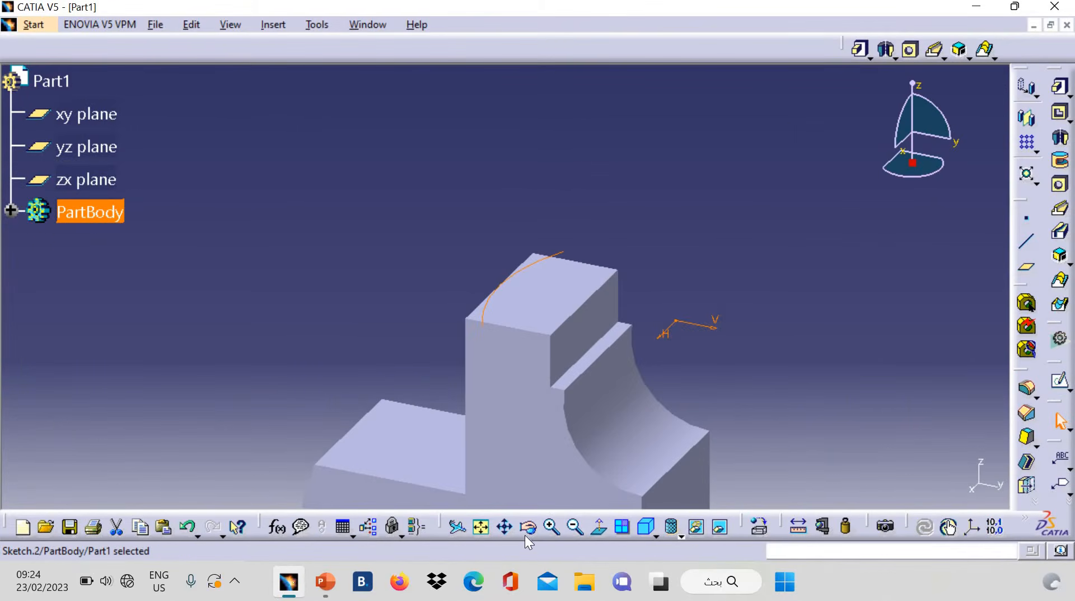
# Pocket the outer side of the arc with an Up to plane limit, ending at the low base's upper face.
pyautogui.click(482, 528)
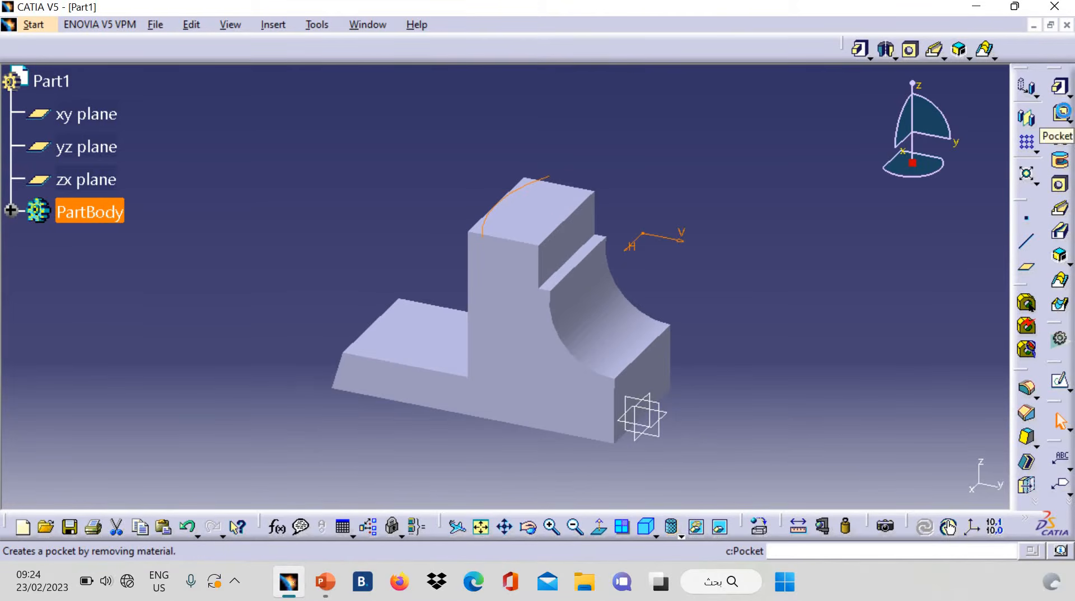
pyautogui.click(1062, 115)
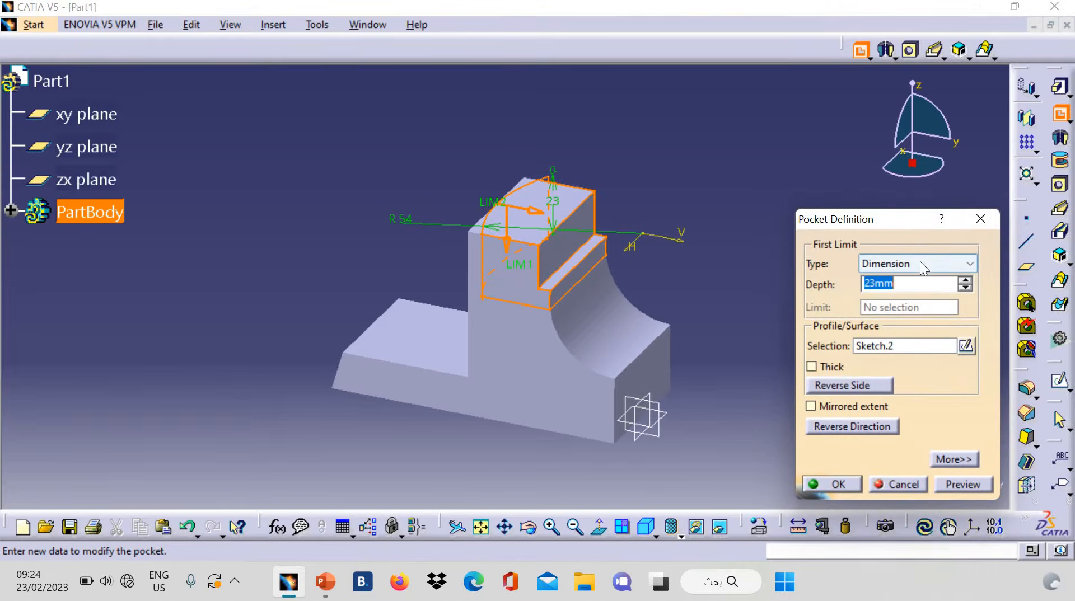
pyautogui.click(919, 263)
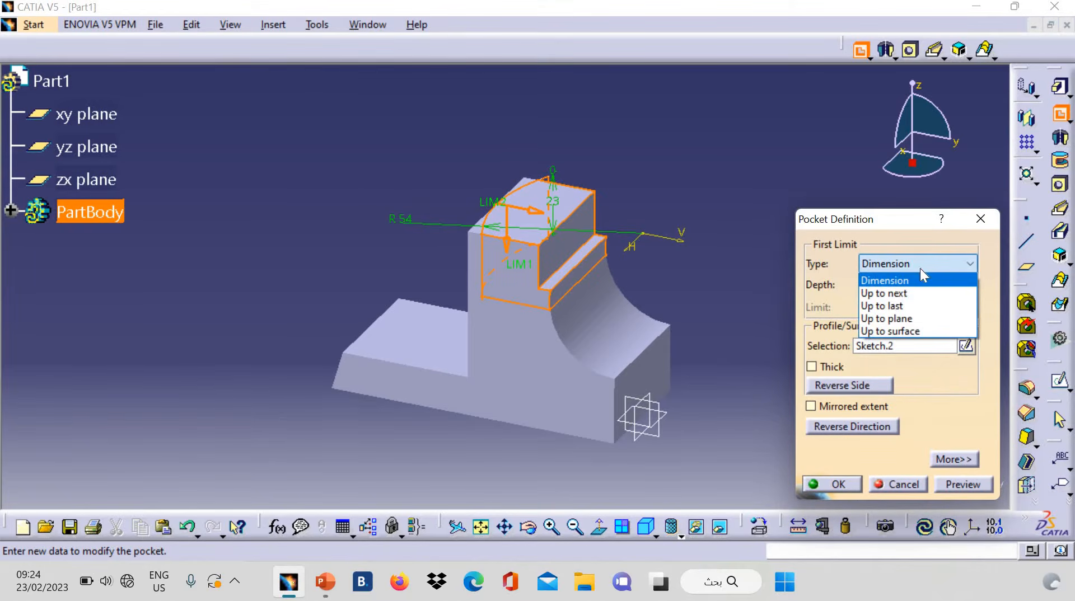
pyautogui.click(905, 318)
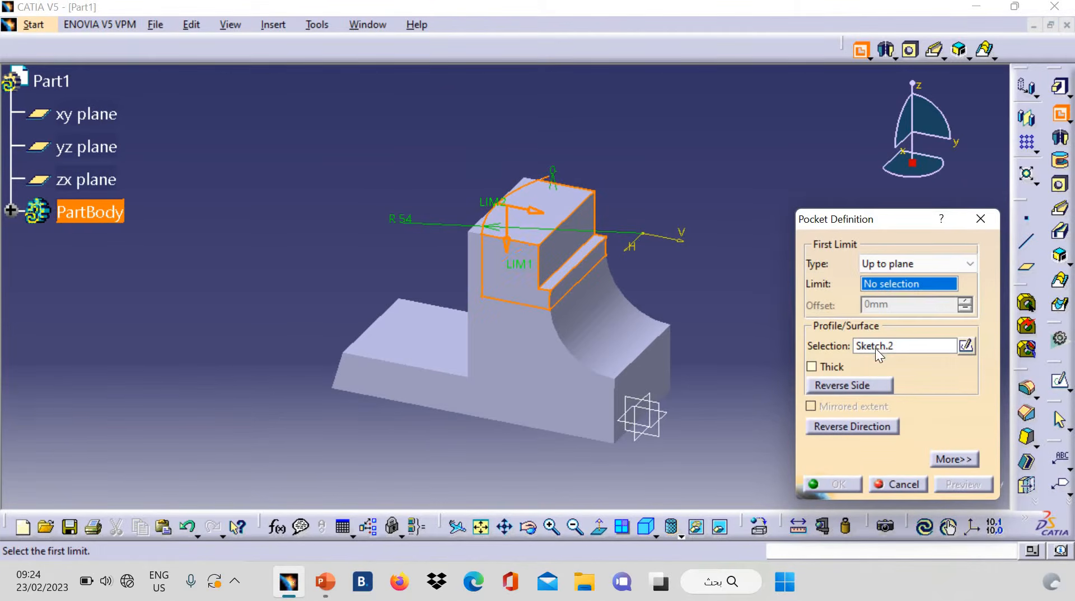
pyautogui.click(850, 387)
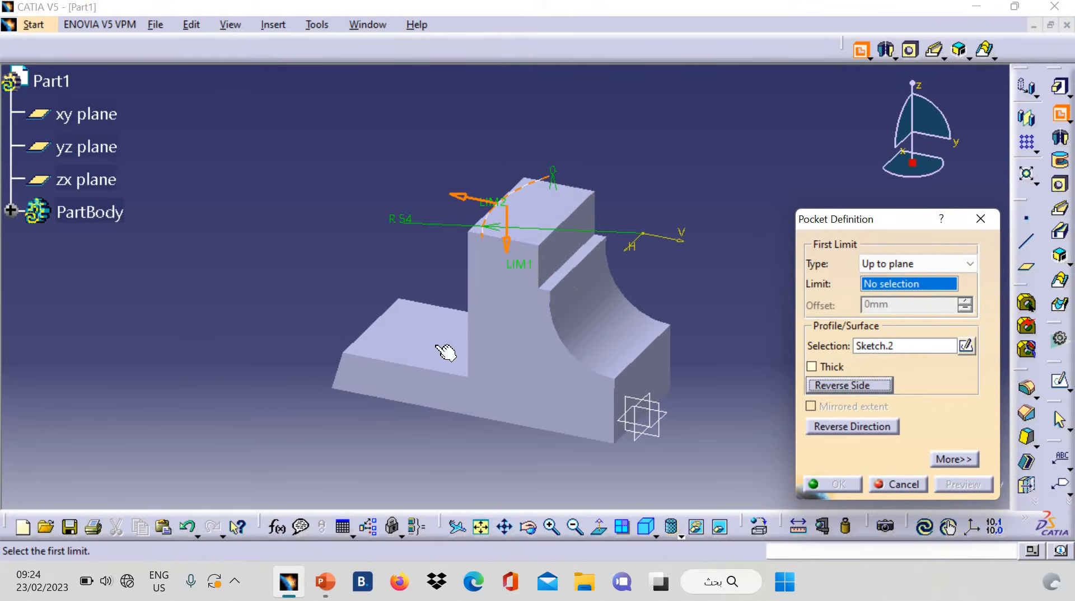
pyautogui.click(445, 351)
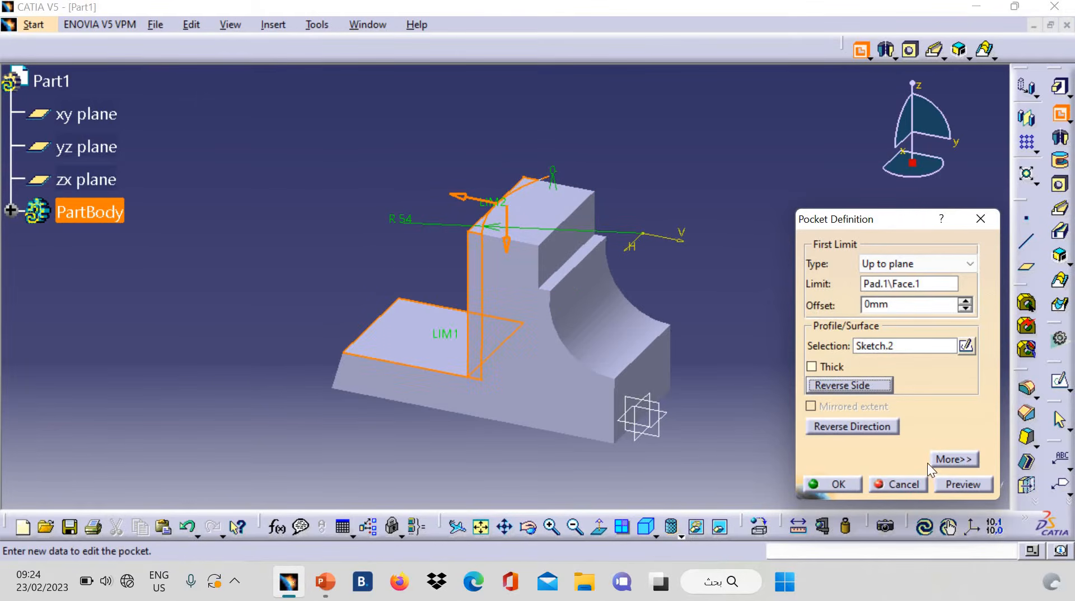
pyautogui.click(956, 484)
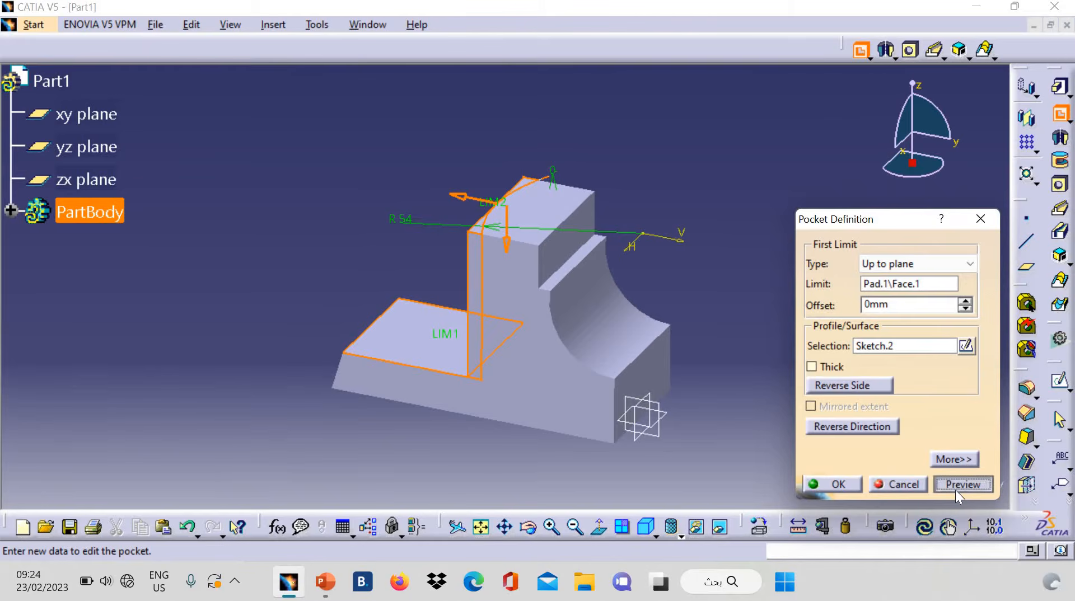
pyautogui.click(841, 485)
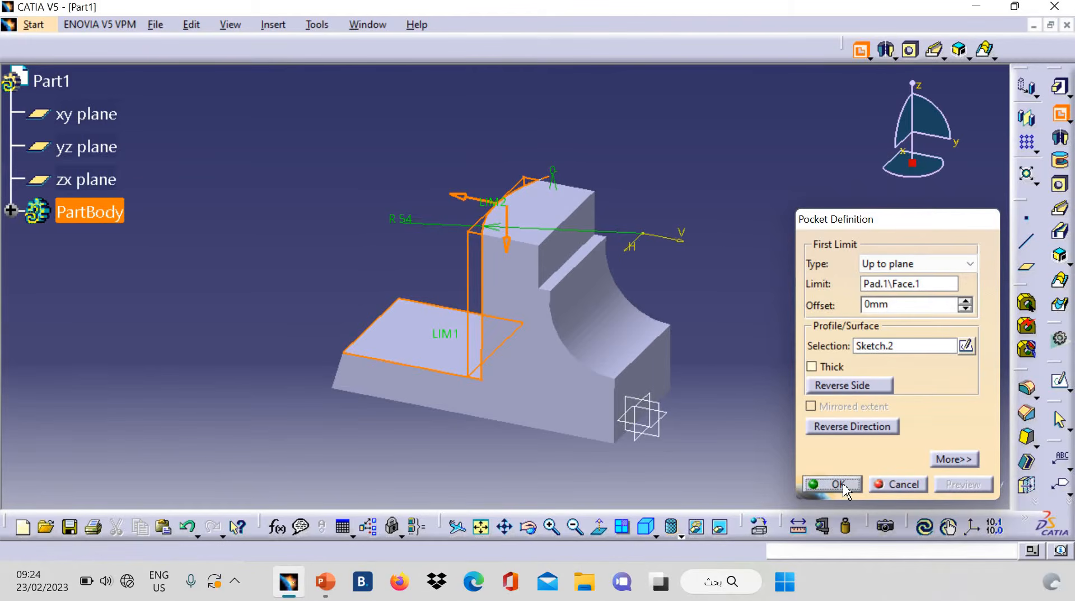
pyautogui.click(763, 399)
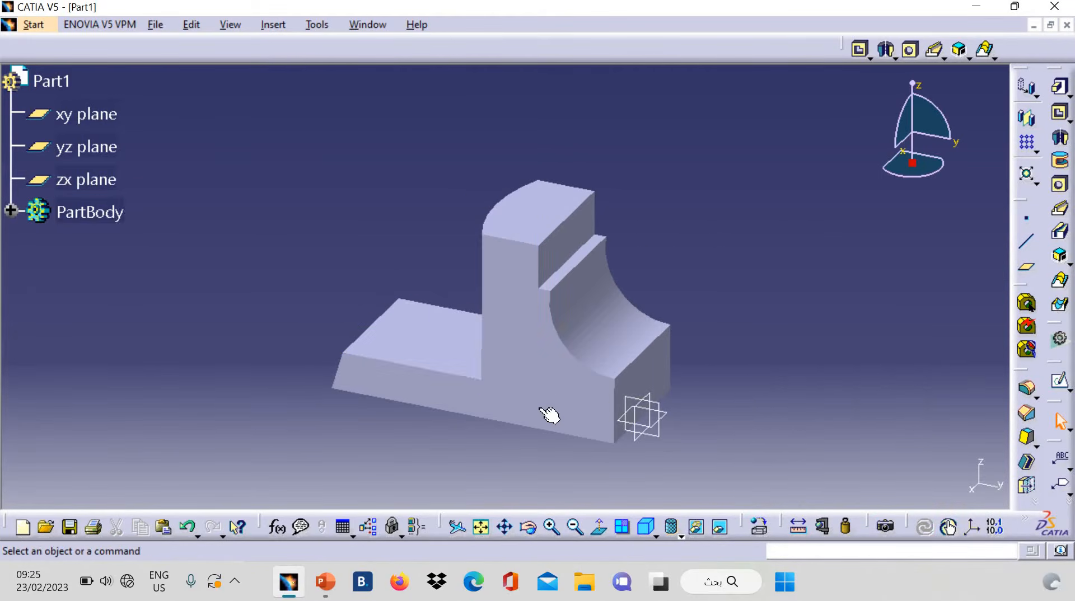
# On the low base's upper face, sketch an elongated hole along the V axis, about 18 mm between centres and about 7.8 mm in radius.
pyautogui.click(457, 358)
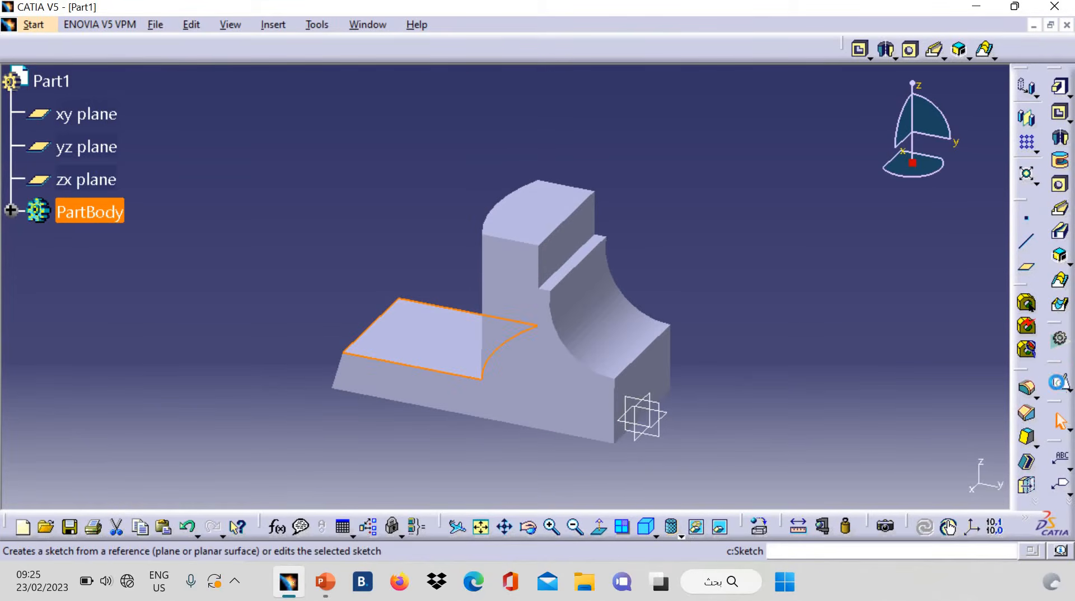
pyautogui.click(1059, 383)
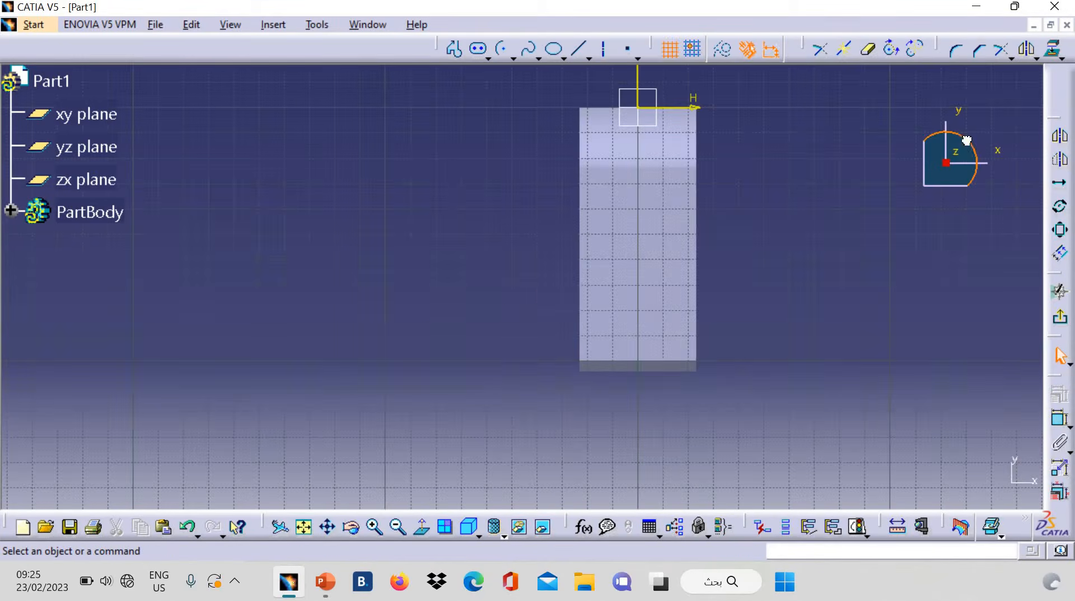
pyautogui.moveTo(973, 169)
pyautogui.mouseDown()
pyautogui.moveTo(952, 180)
pyautogui.moveTo(978, 191)
pyautogui.mouseUp()
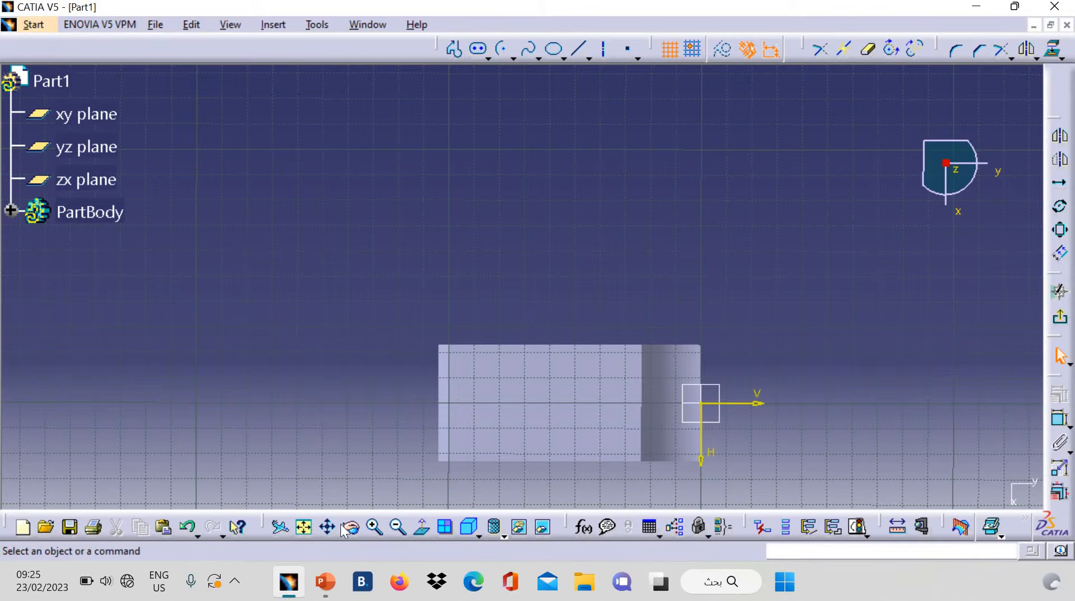
pyautogui.click(305, 527)
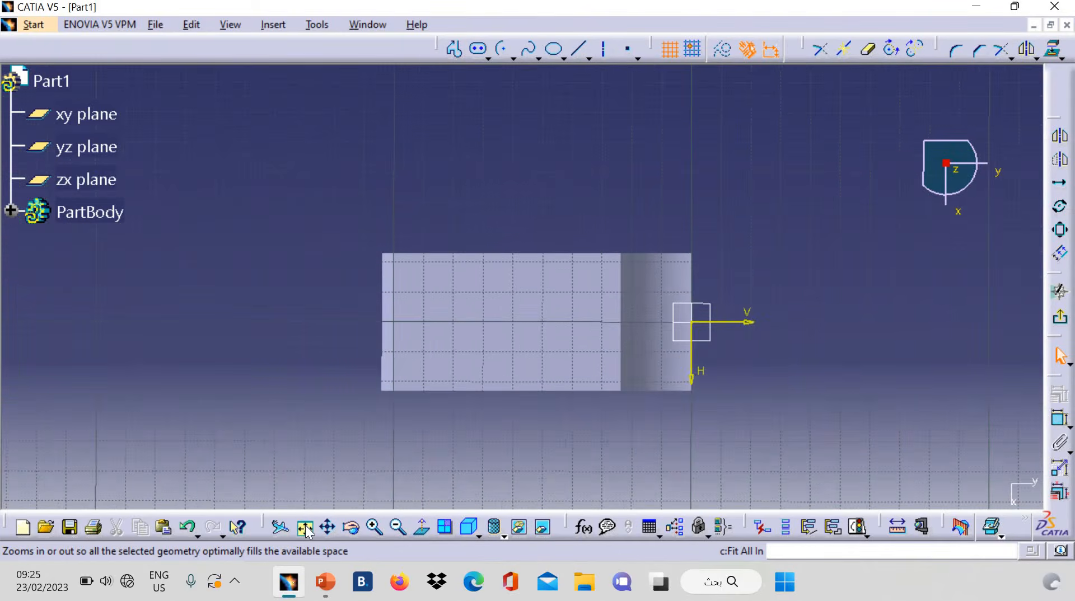
pyautogui.click(471, 292)
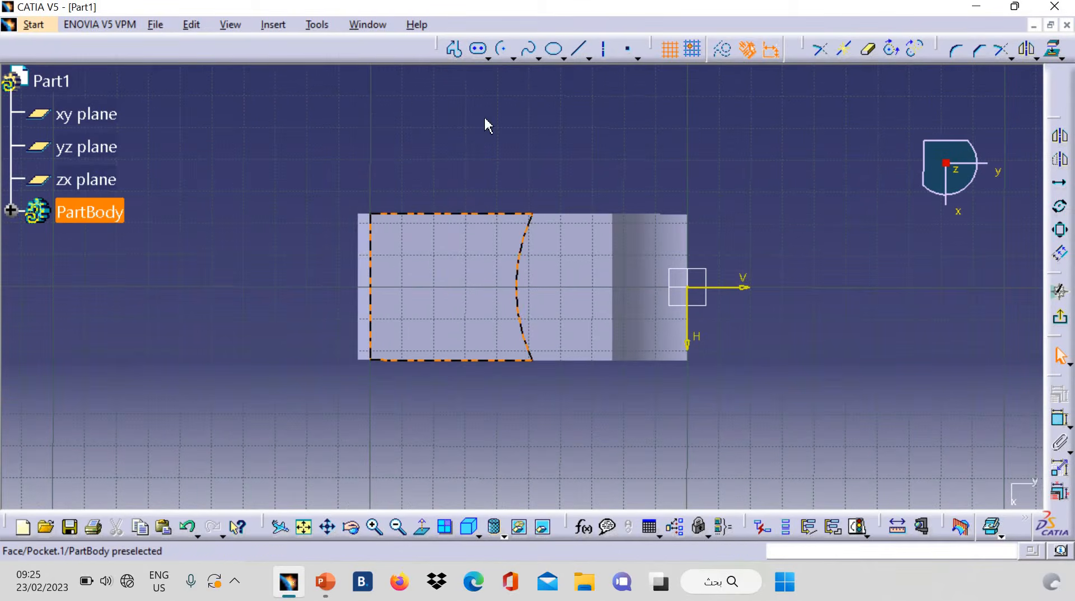
pyautogui.click(479, 49)
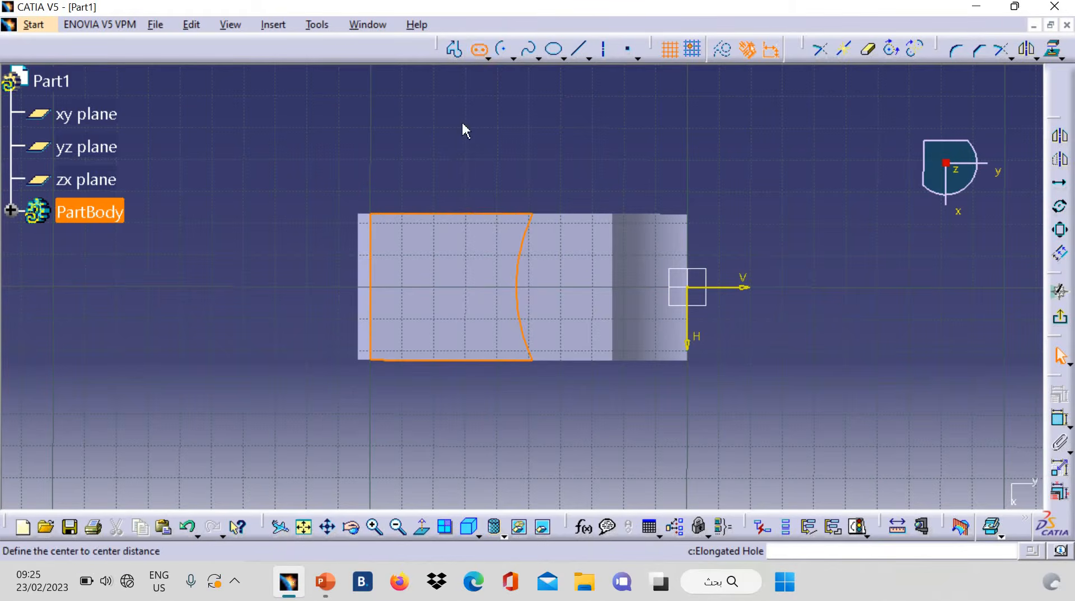
pyautogui.click(400, 291)
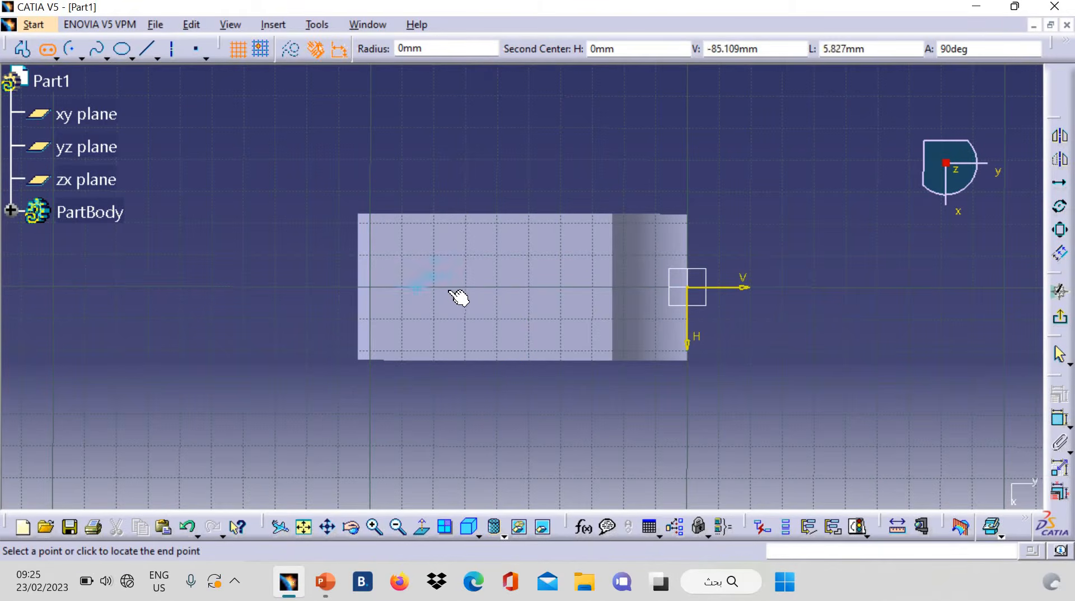
pyautogui.click(469, 293)
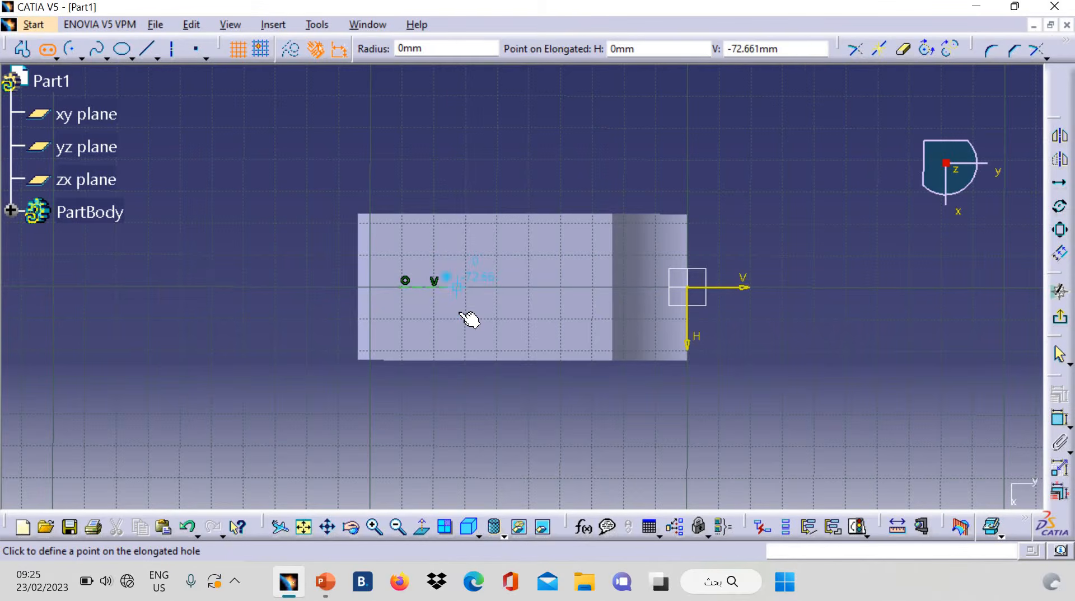
pyautogui.click(464, 314)
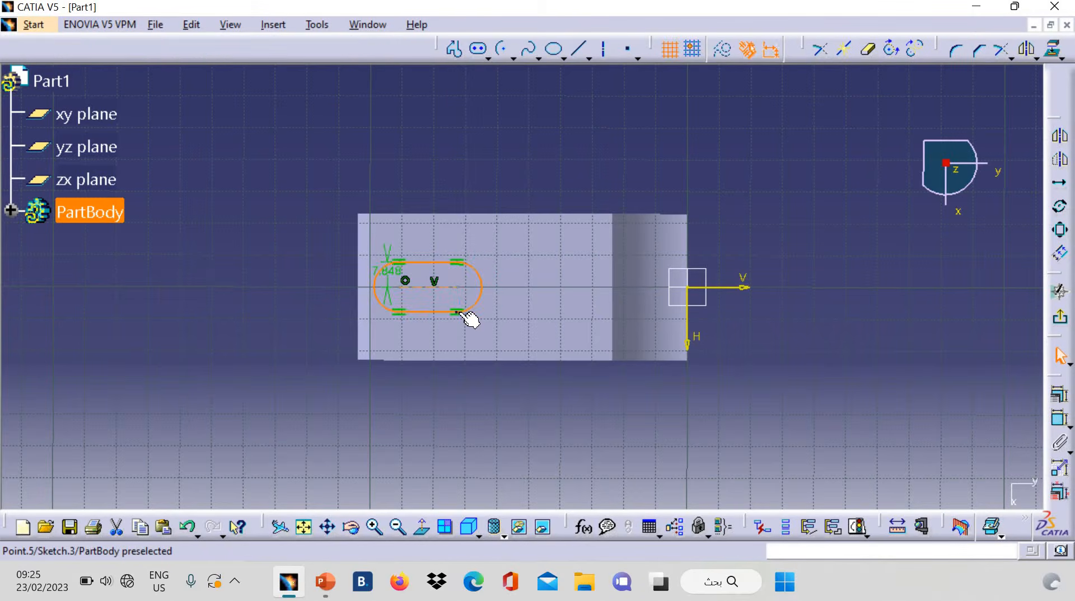
# Delete the elongated hole's automatic offset dimension and dimension its outer end arc with a 6 mm radius.
pyautogui.click(385, 246)
pyautogui.rightClick(384, 244)
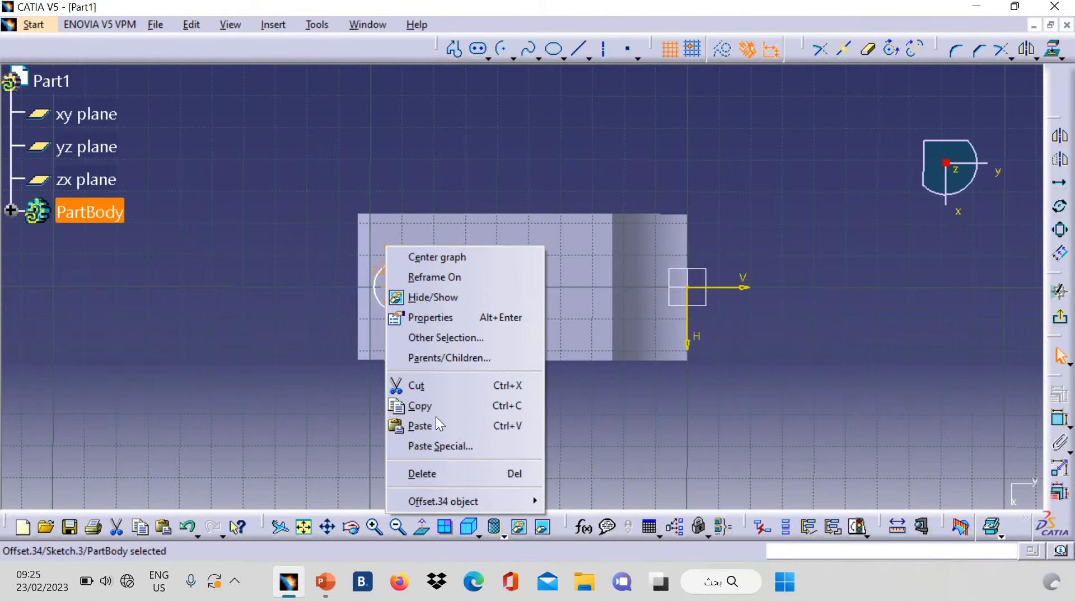
pyautogui.click(435, 474)
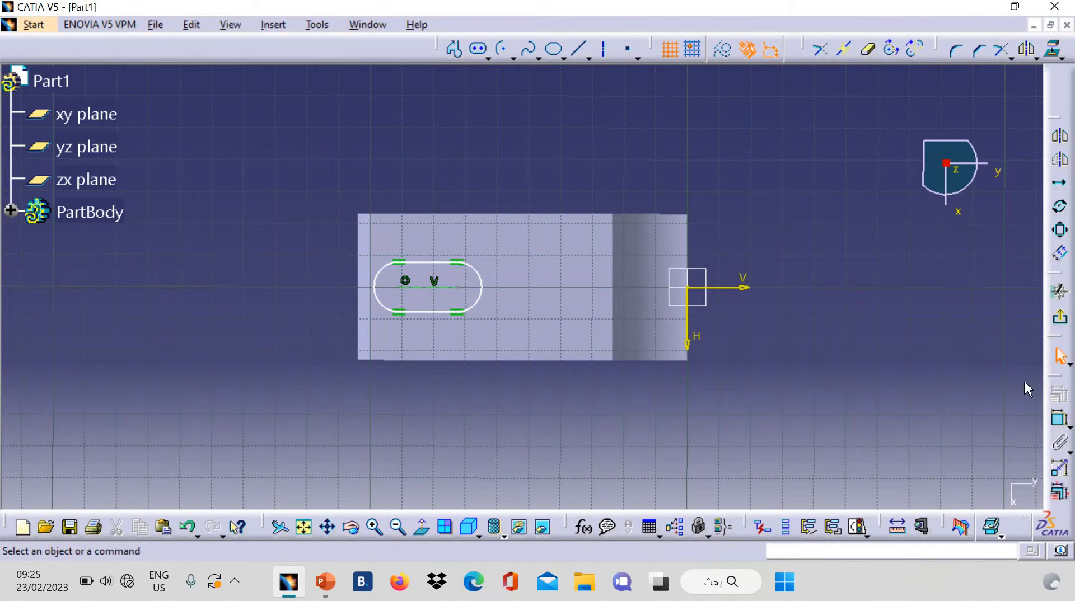
pyautogui.click(1059, 420)
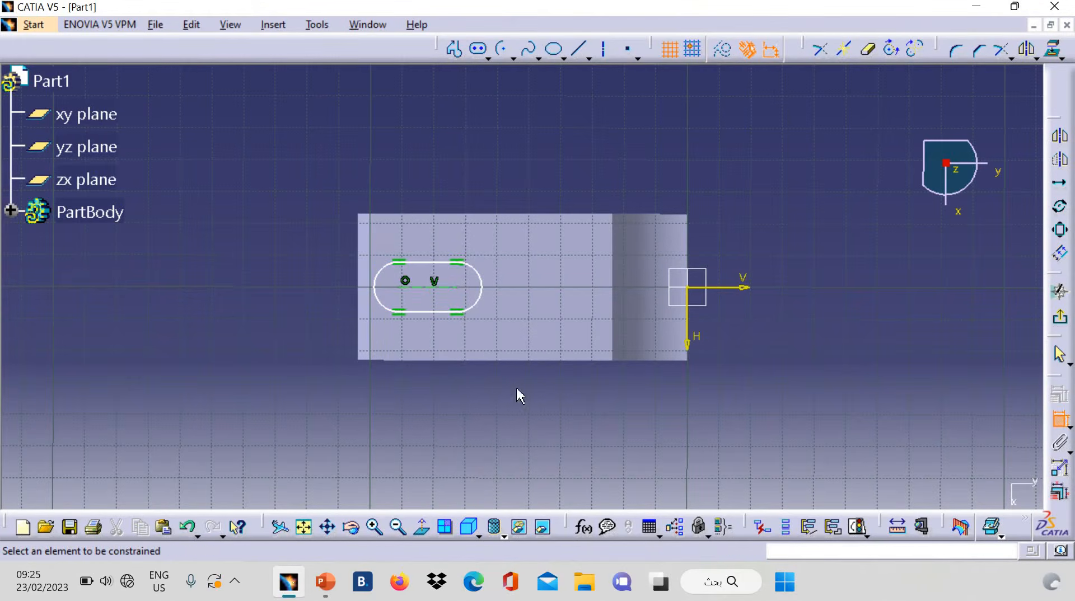
pyautogui.click(384, 306)
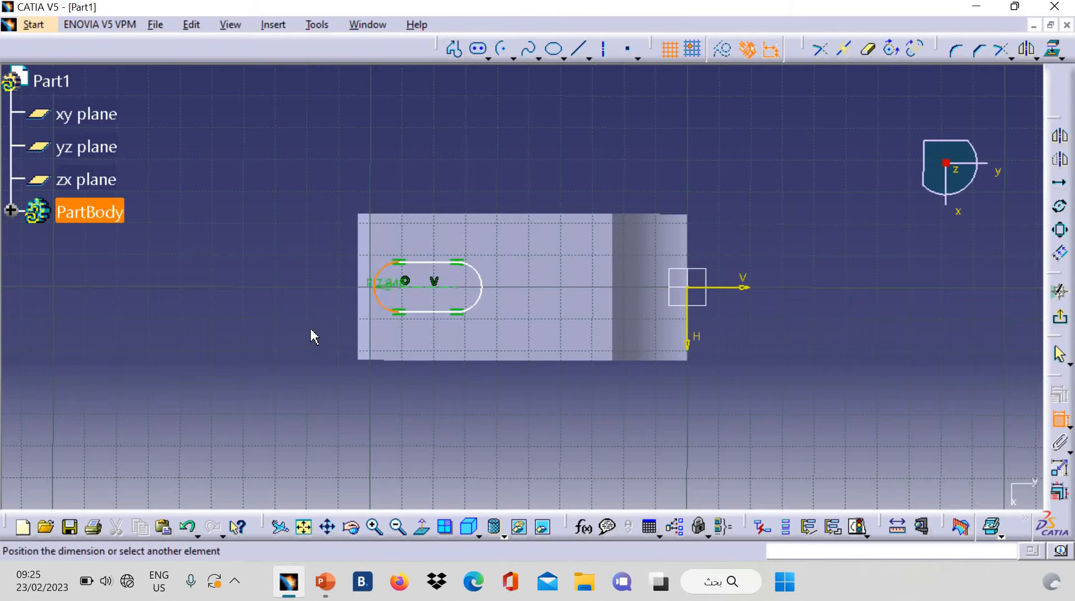
pyautogui.click(303, 333)
pyautogui.doubleClick(306, 333)
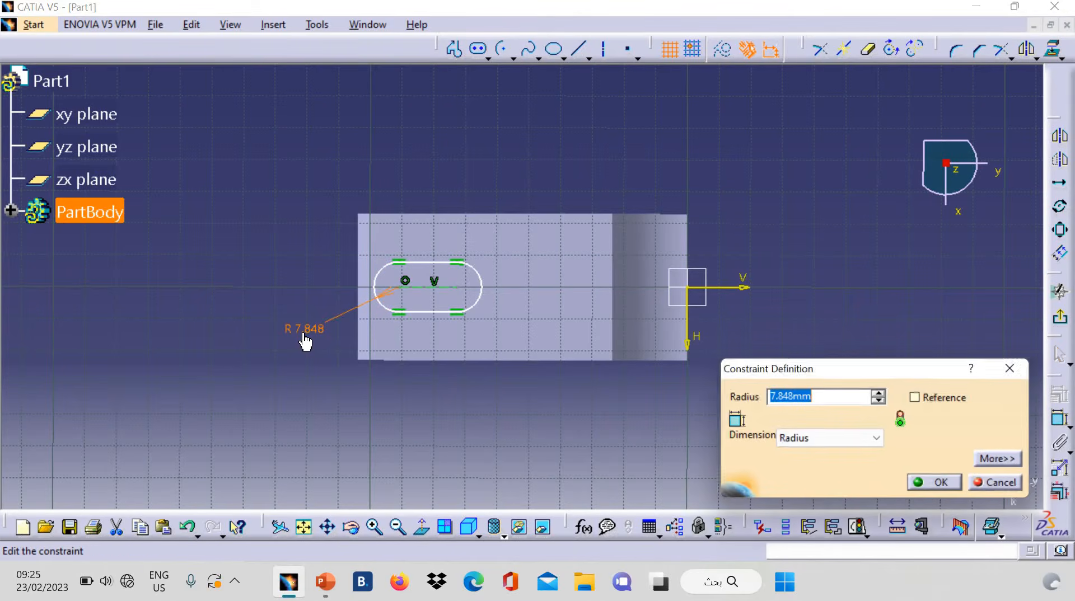
pyautogui.write('6')
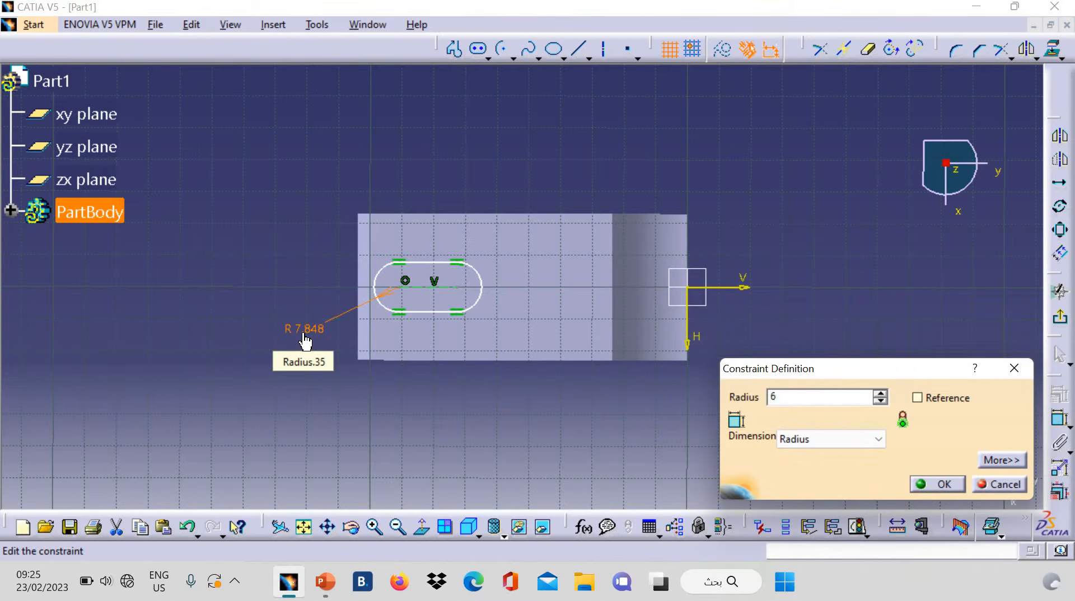
pyautogui.press('Return')
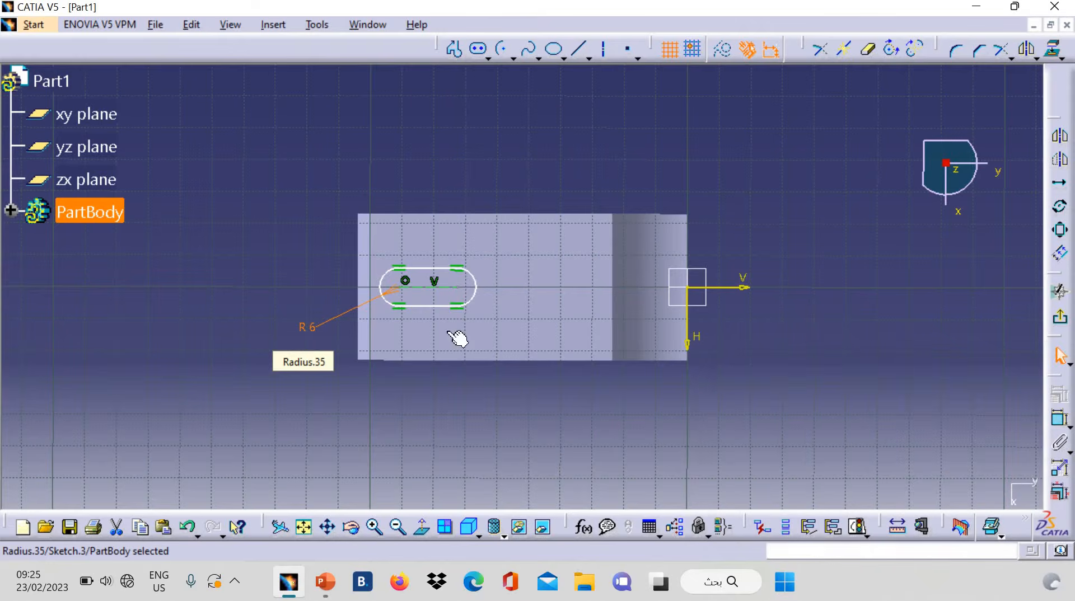
# Dimension the distance between the elongated hole's two arc centres as 8 mm.
pyautogui.click(1060, 420)
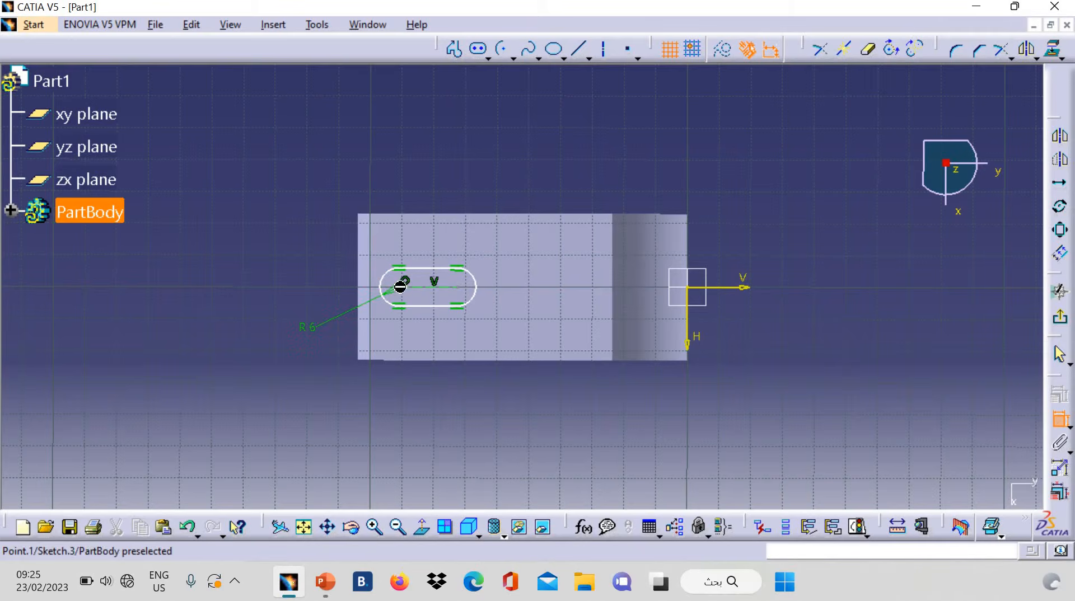
pyautogui.click(399, 288)
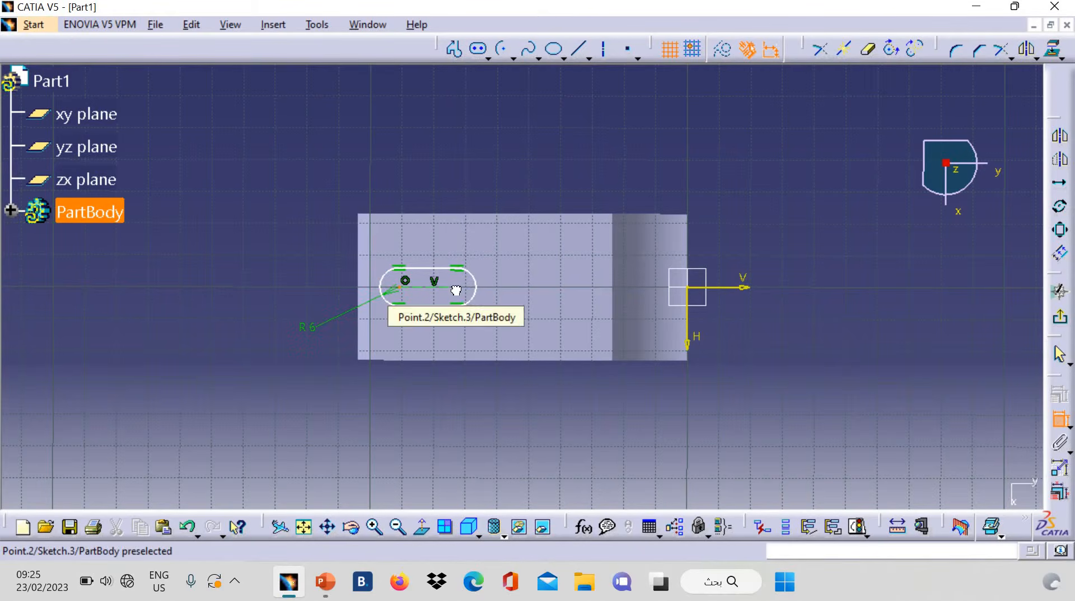
pyautogui.click(457, 288)
pyautogui.click(428, 346)
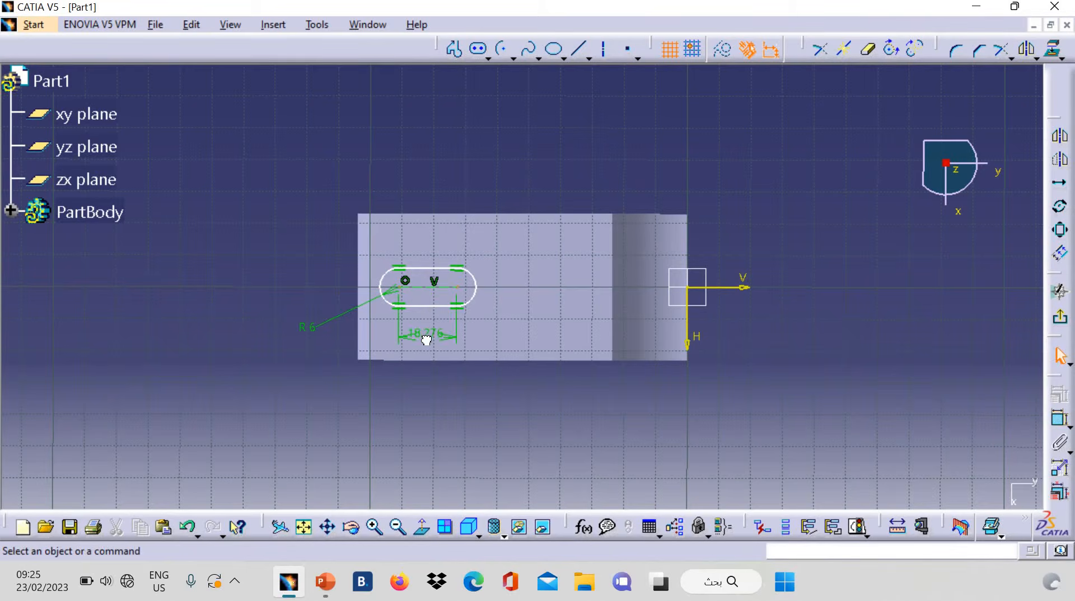
pyautogui.doubleClick(427, 346)
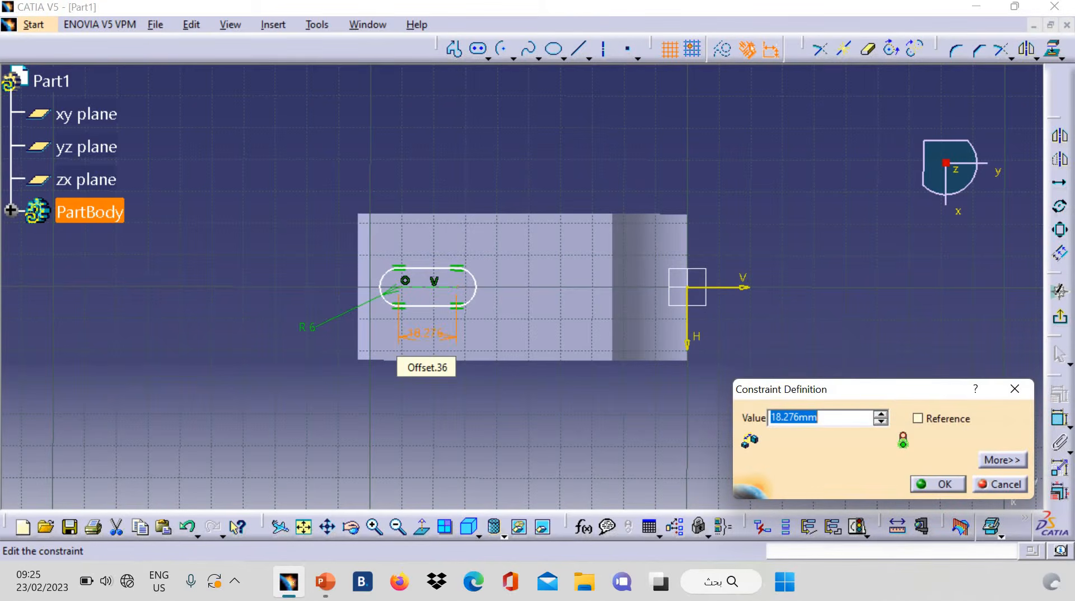
pyautogui.write('8')
pyautogui.press('Return')
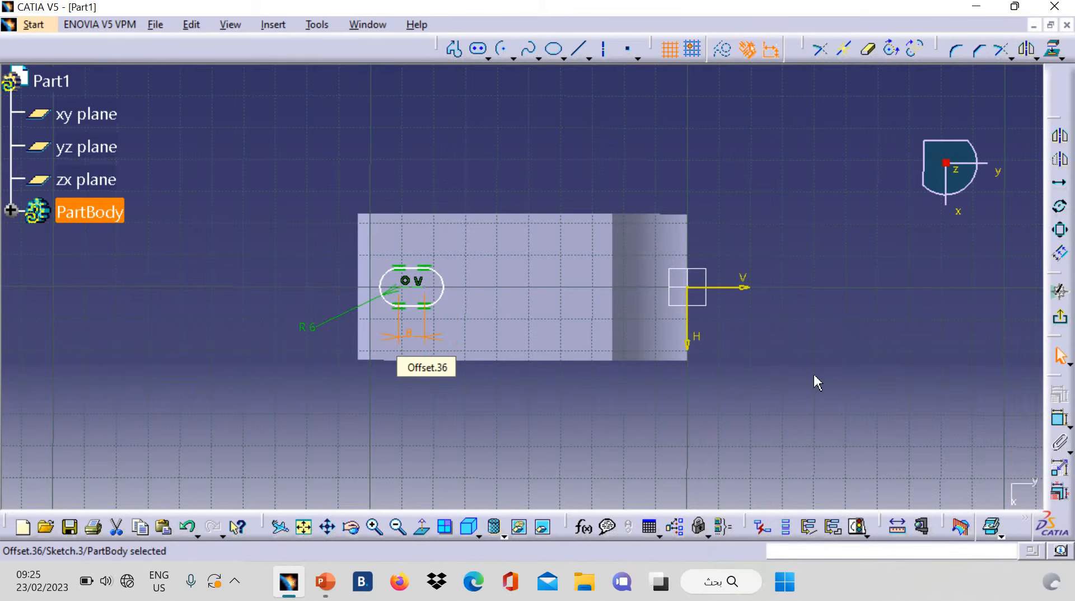
# Dimension the distance from the elongated hole's inner arc centre to the sketch origin as 154/2 (77 mm), and finish the sketch.
pyautogui.click(1058, 419)
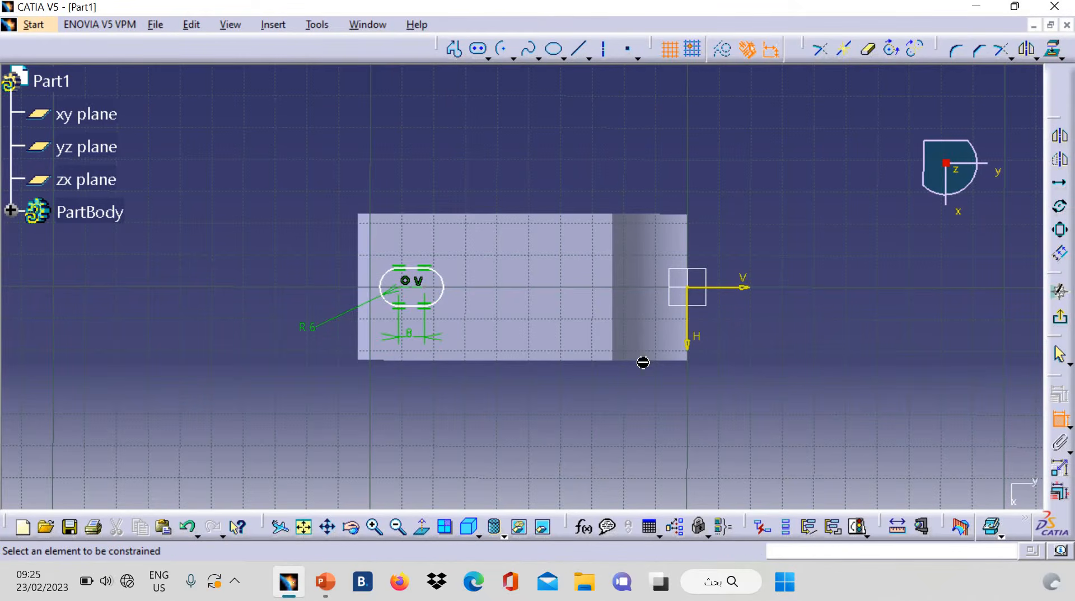
pyautogui.click(423, 288)
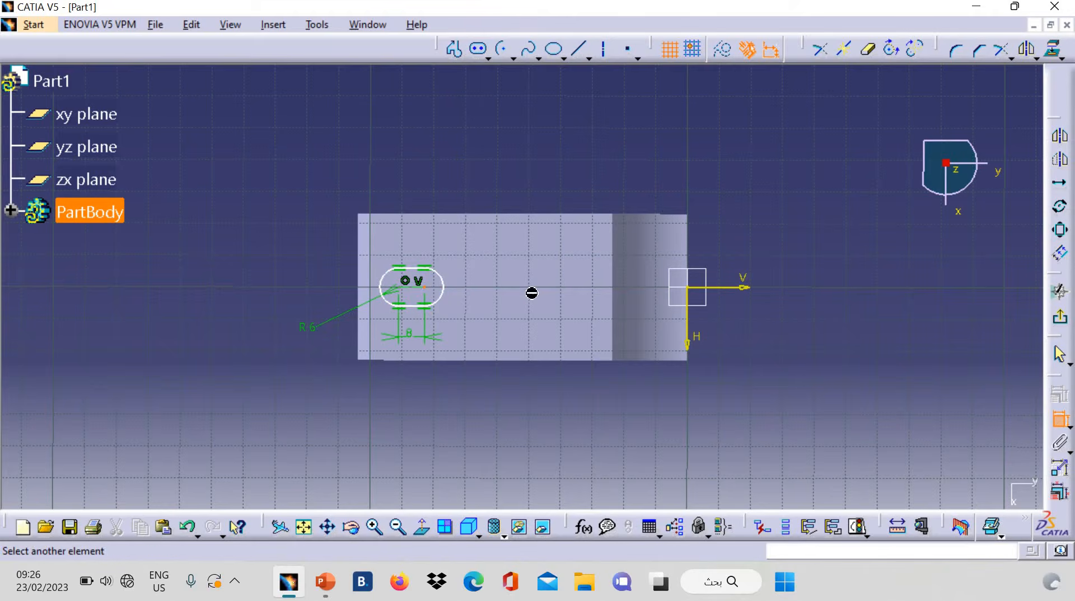
pyautogui.click(690, 289)
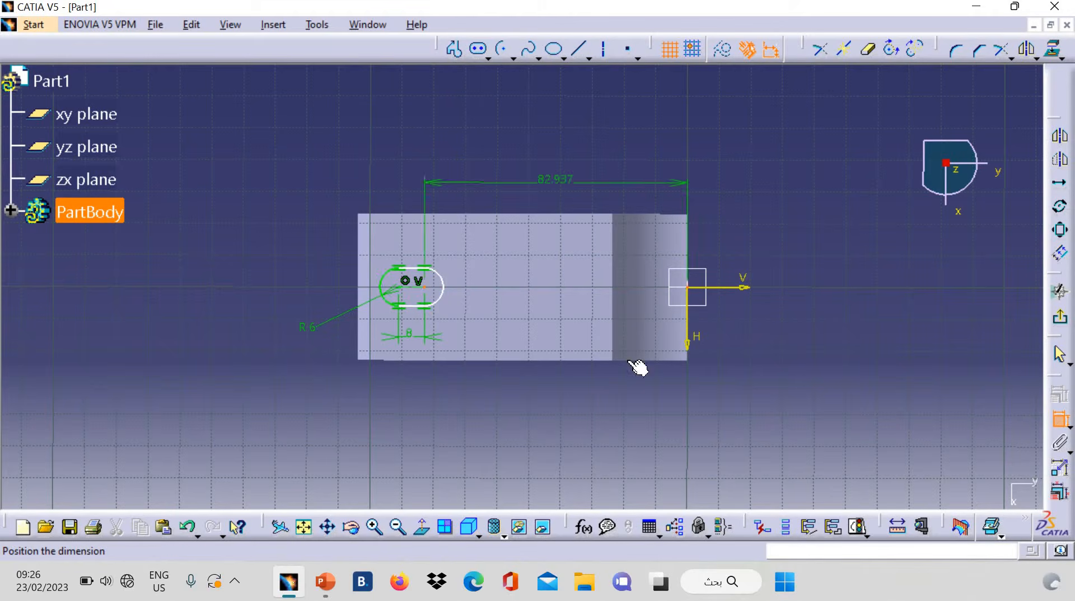
pyautogui.click(565, 422)
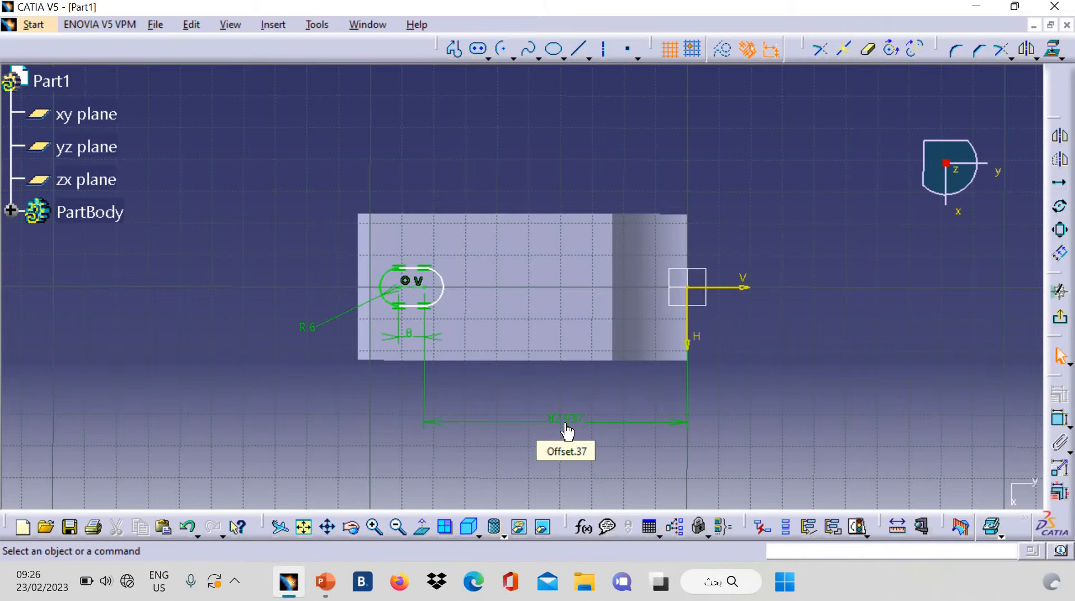
pyautogui.doubleClick(565, 429)
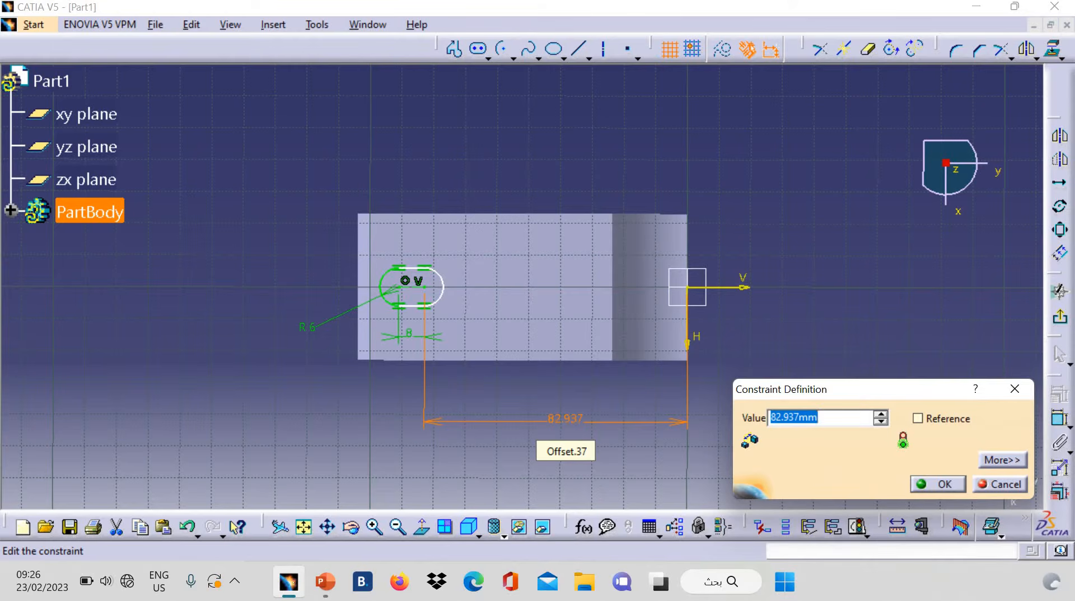
pyautogui.write('154/2')
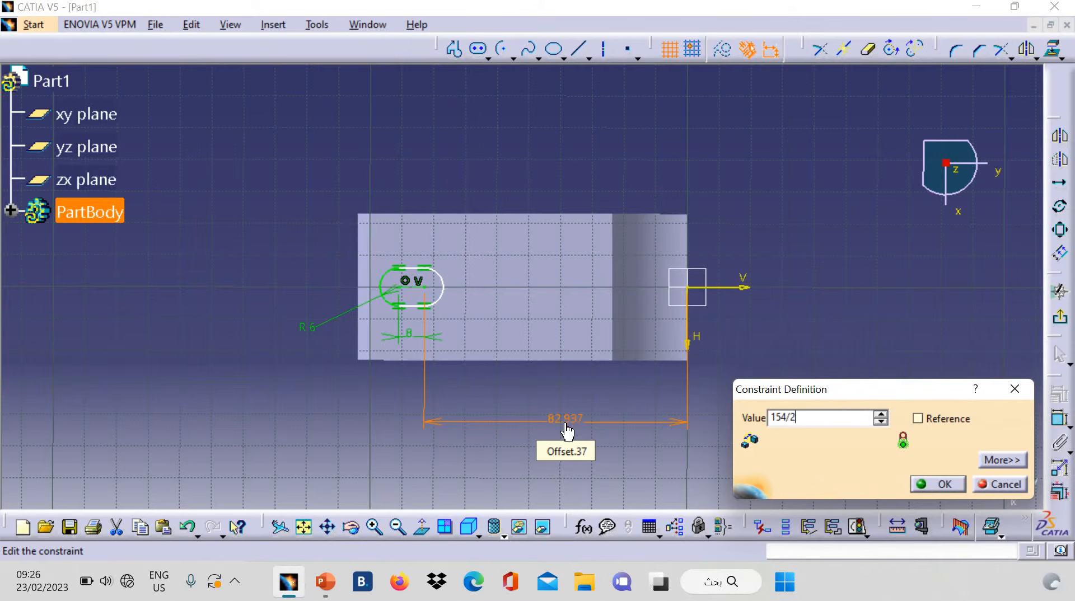
pyautogui.press('Return')
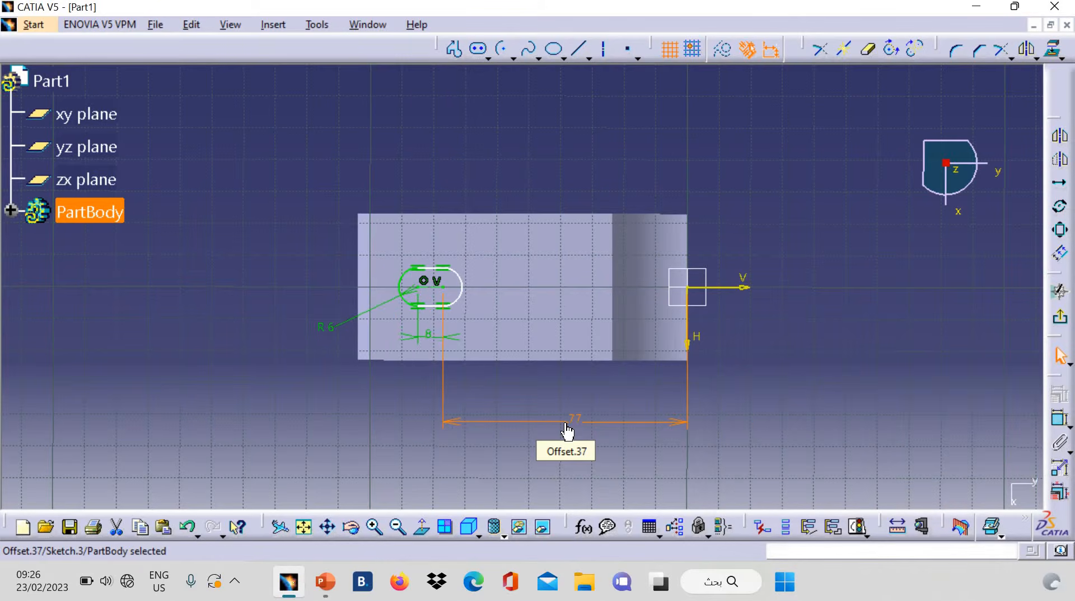
pyautogui.click(1060, 318)
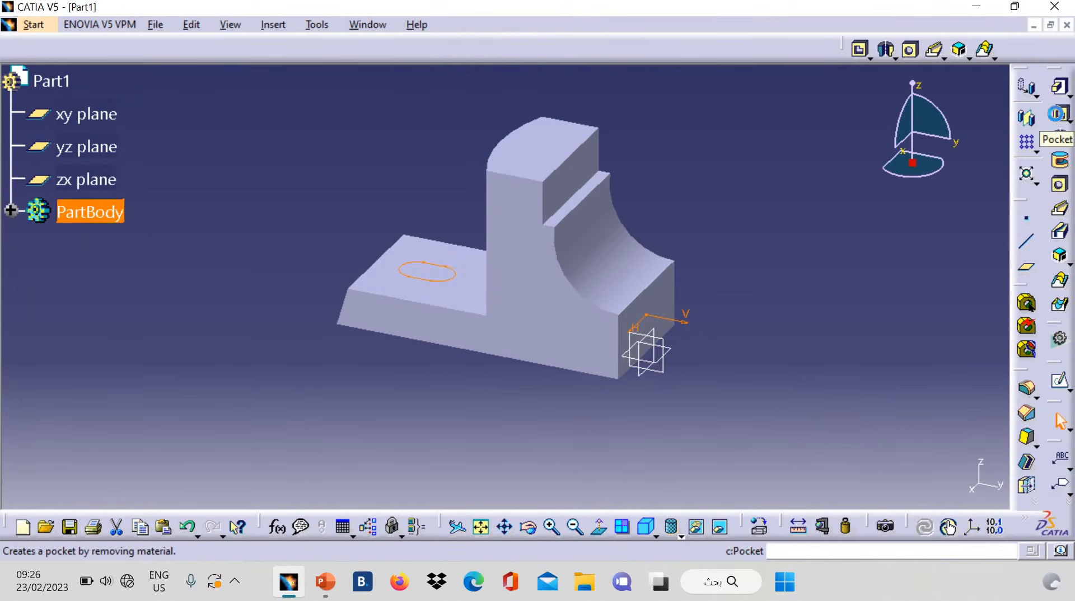
# Pocket the elongated hole through the low base with an Up to next limit.
pyautogui.click(1059, 115)
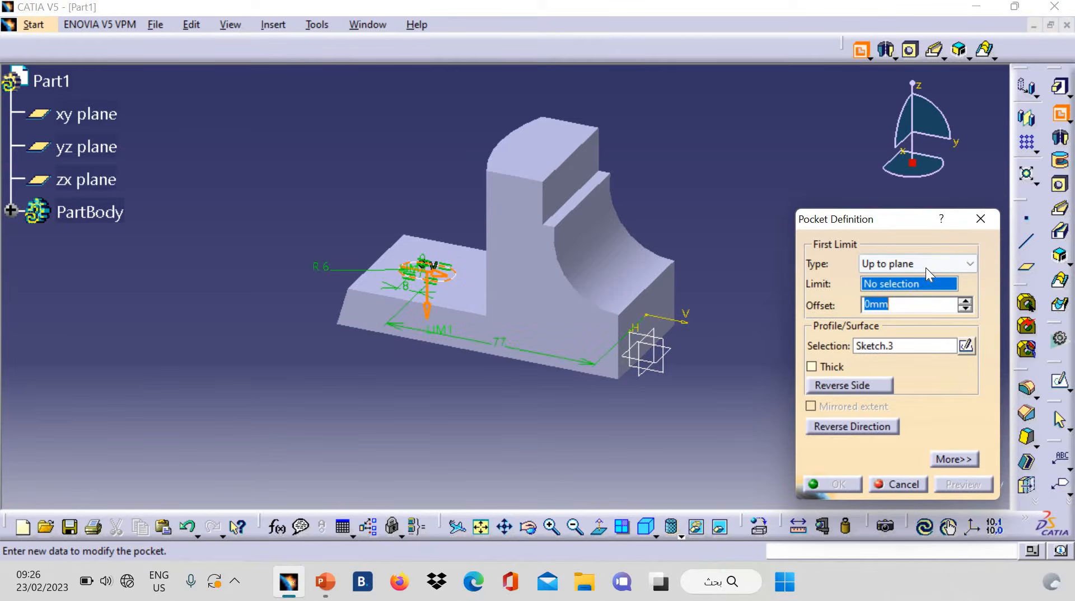
pyautogui.click(925, 268)
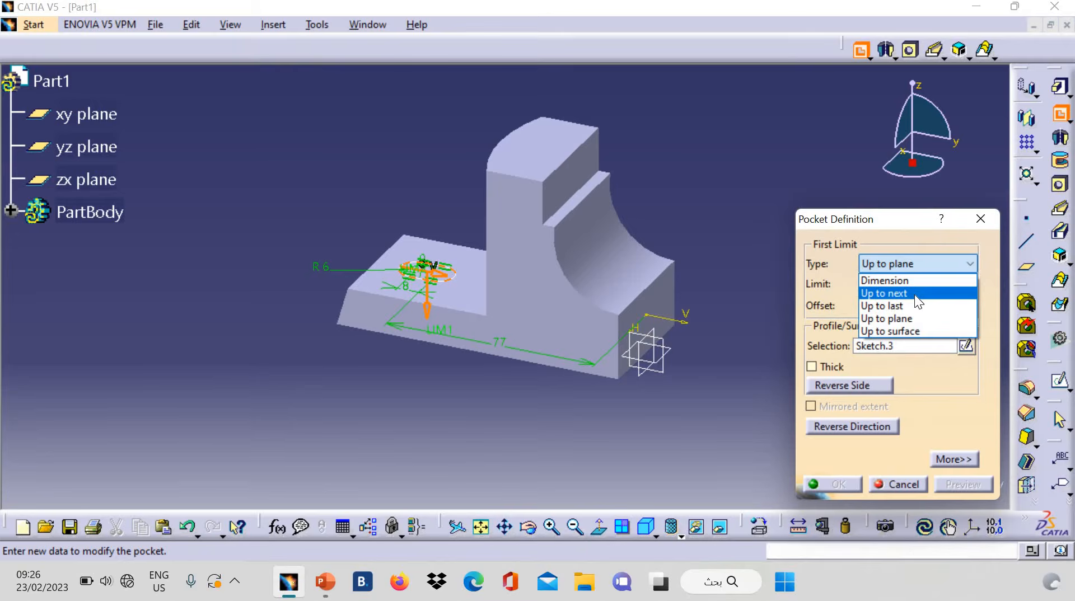
pyautogui.click(915, 294)
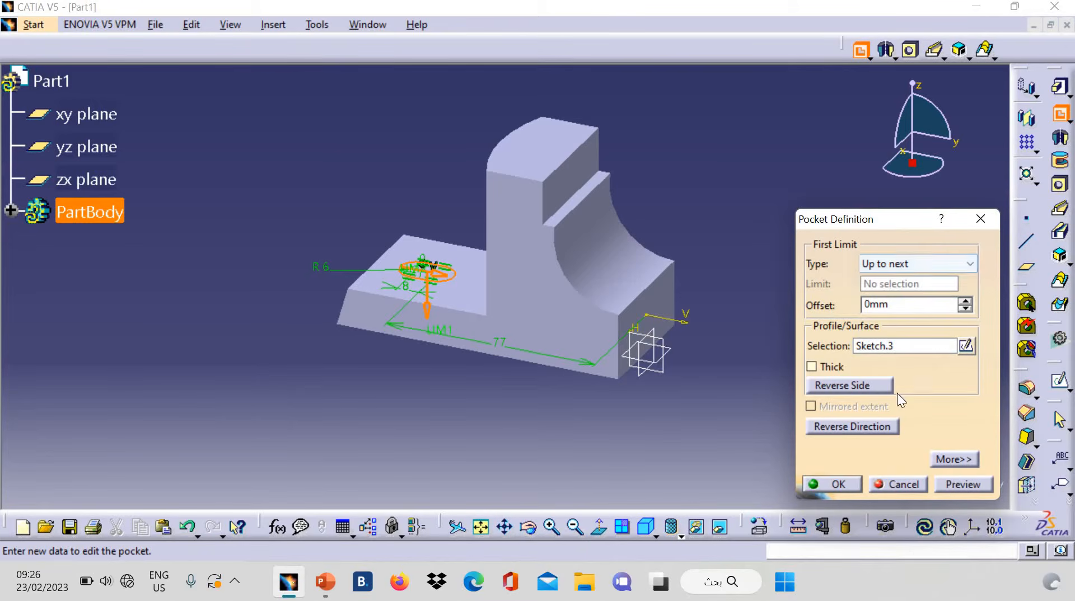
pyautogui.click(956, 484)
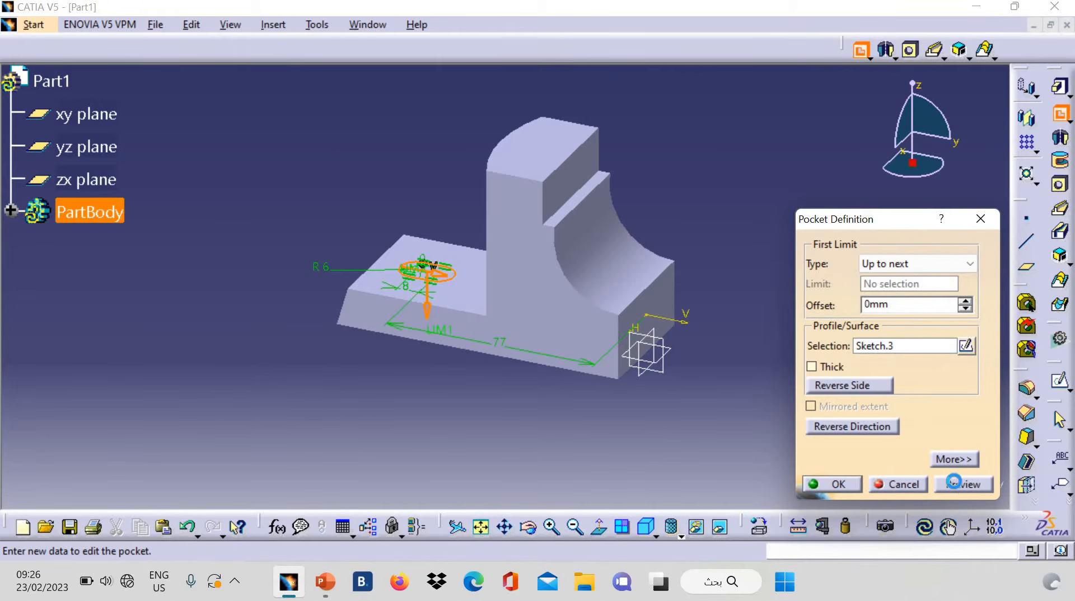
pyautogui.click(838, 484)
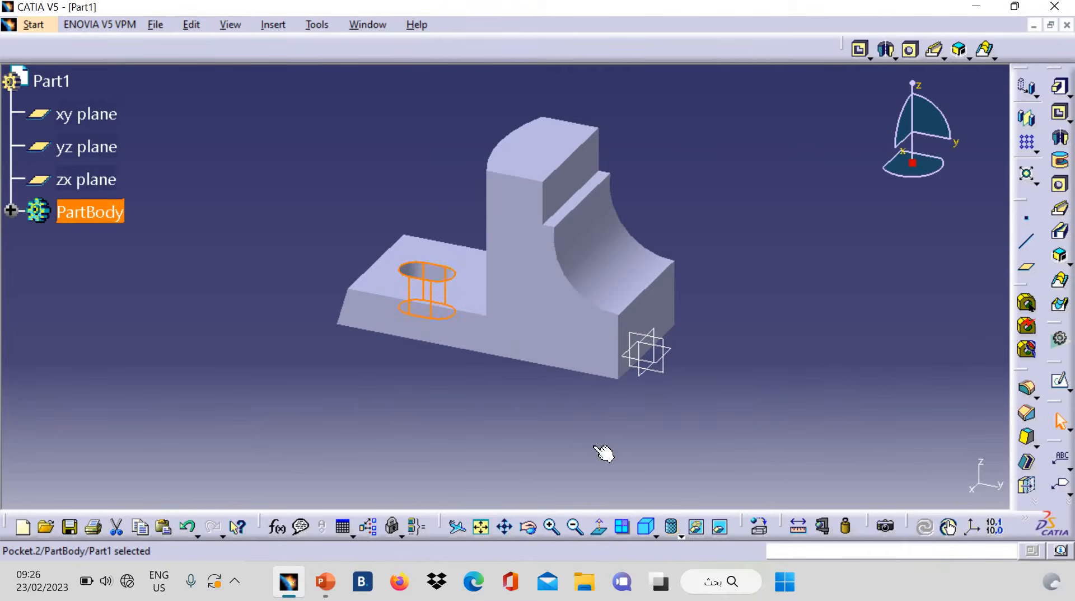
pyautogui.click(593, 446)
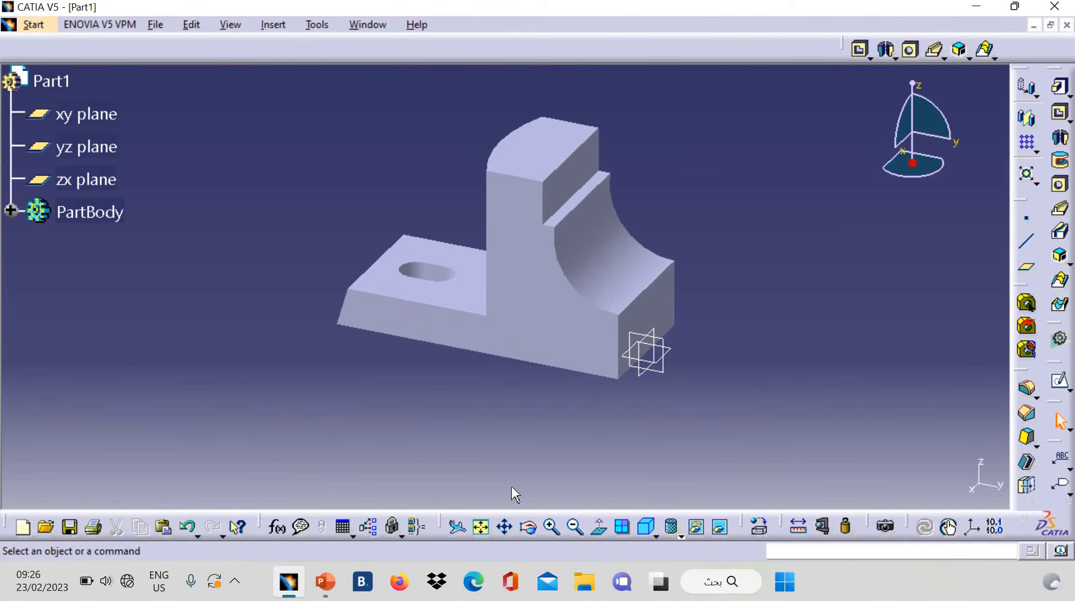
# Start a sketch on the base's underside and draw a rectangle about 84 by 34 mm enclosing the slotted hole.
pyautogui.click(527, 528)
pyautogui.moveTo(283, 388); pyautogui.dragTo(491, 117)
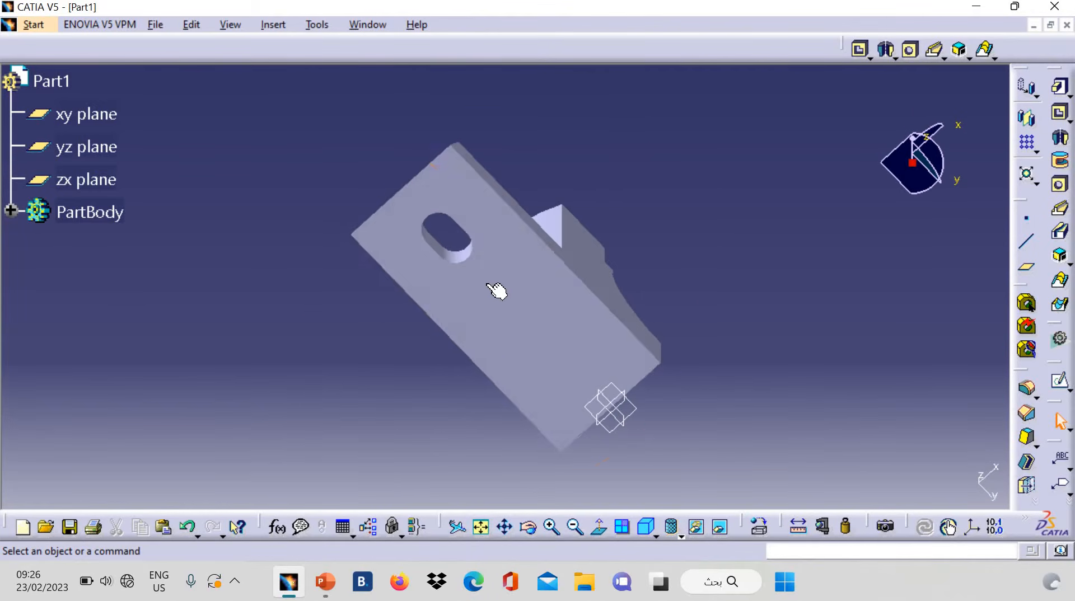
pyautogui.click(513, 336)
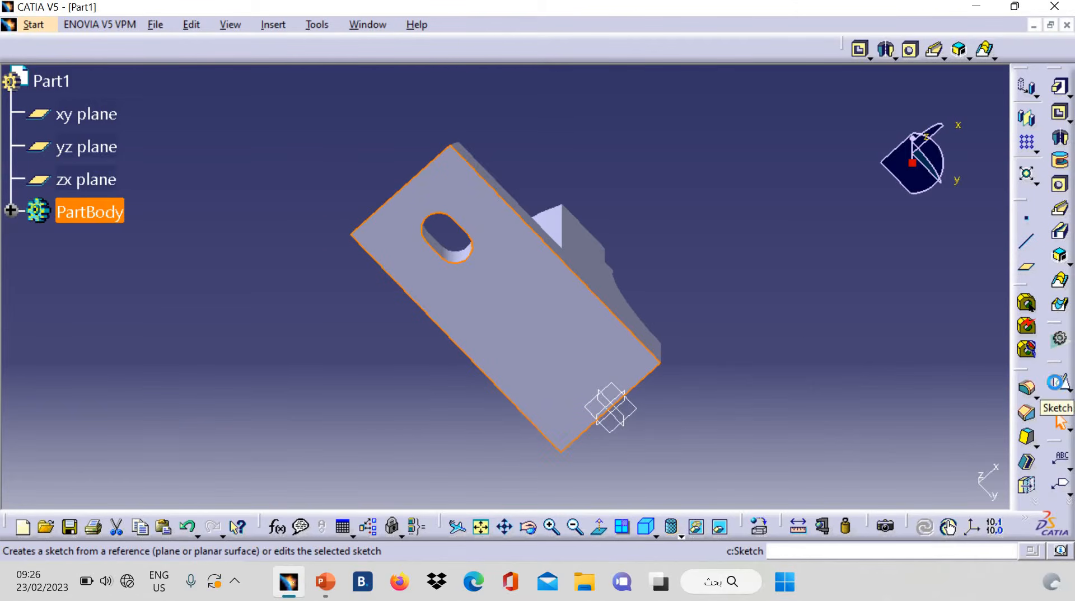
pyautogui.click(1058, 386)
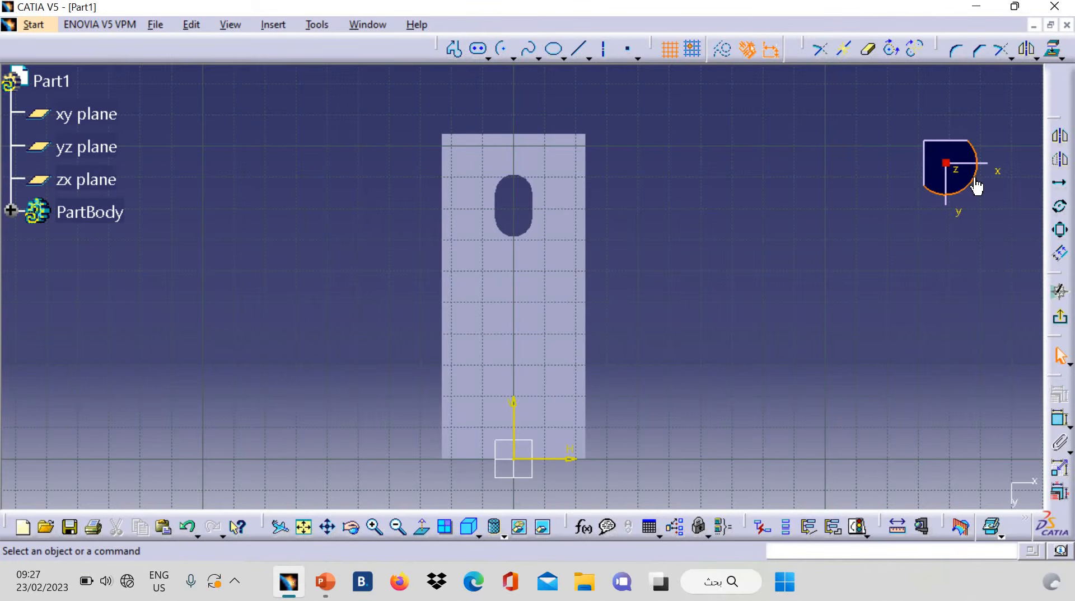
pyautogui.click(965, 144)
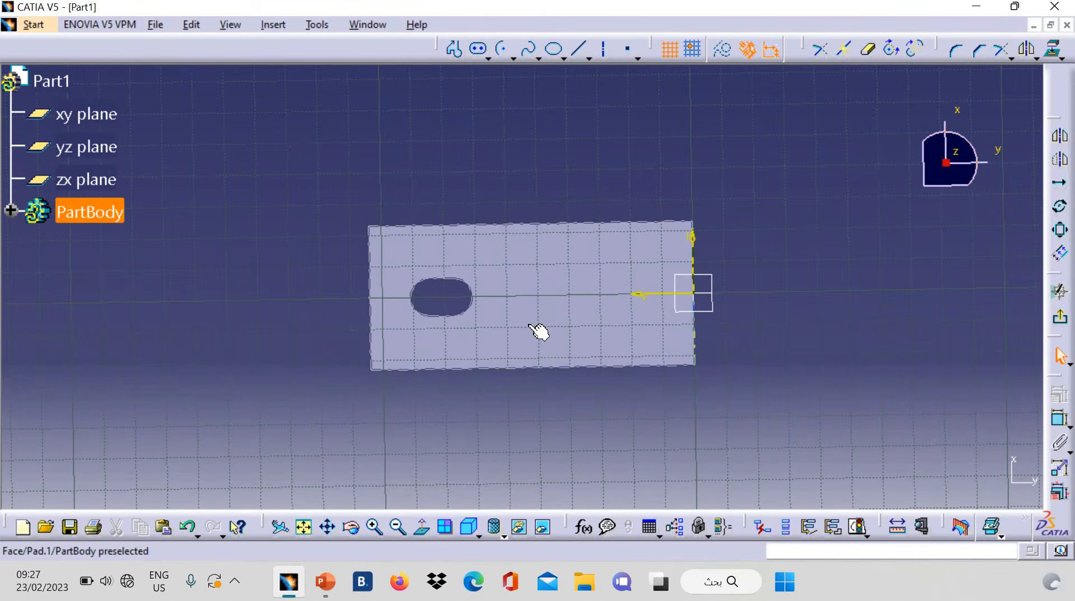
pyautogui.click(499, 240)
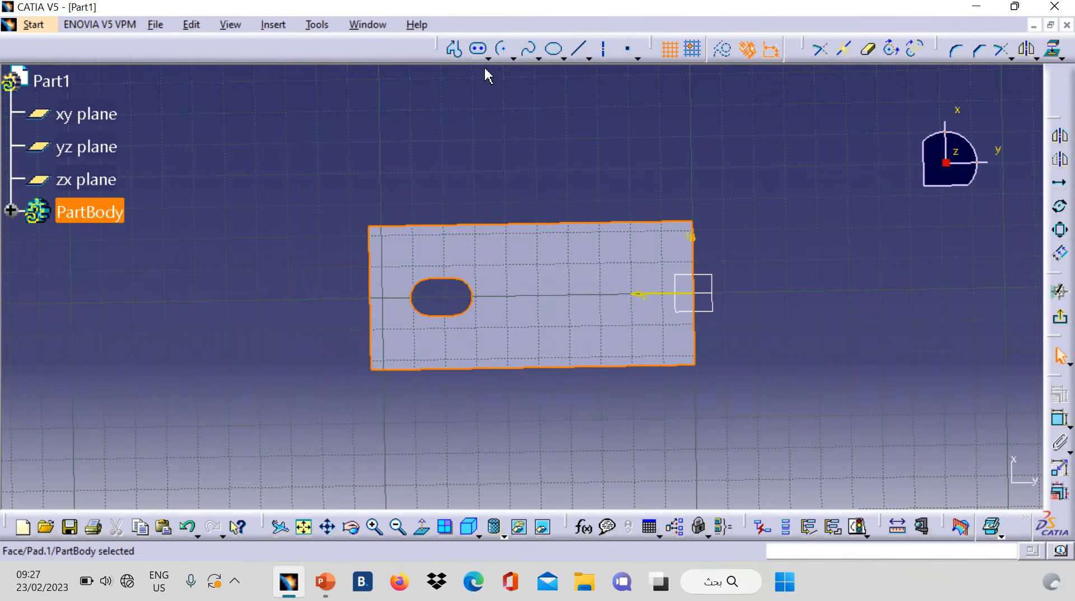
pyautogui.click(488, 59)
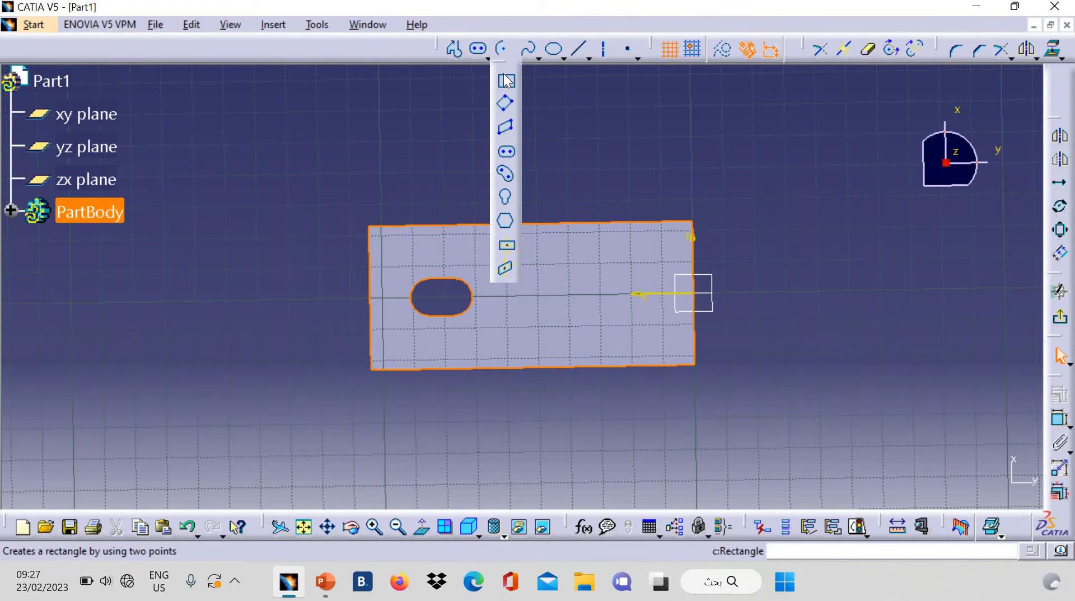
pyautogui.click(507, 85)
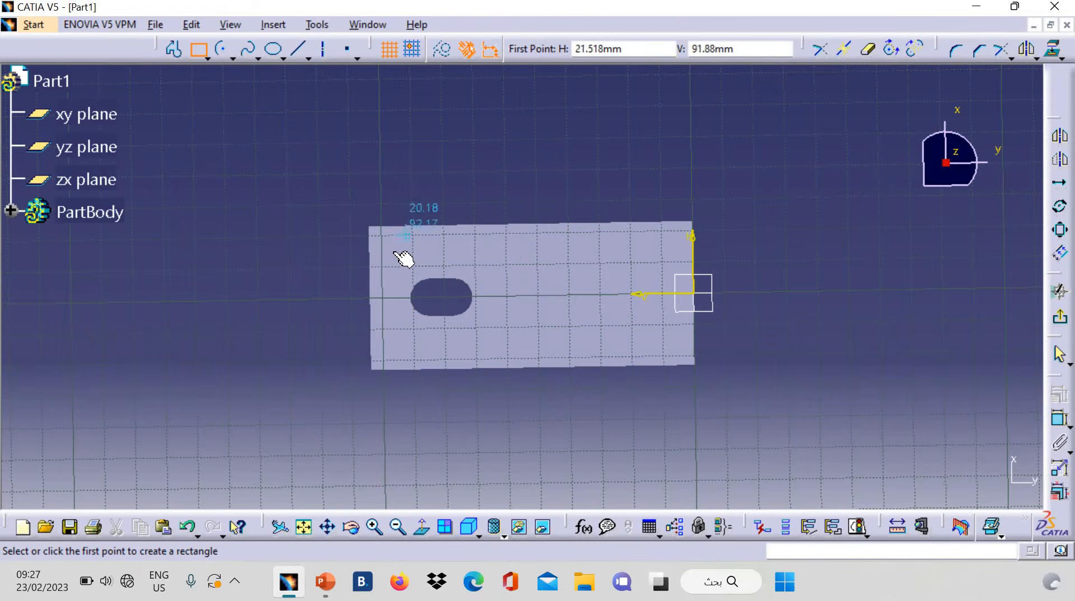
pyautogui.click(395, 245)
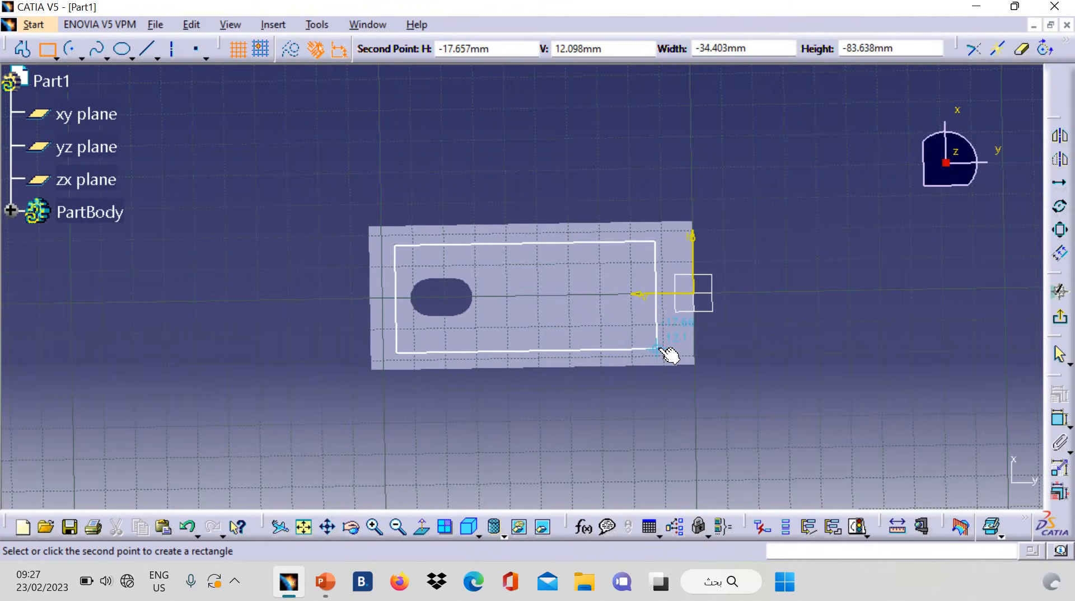
pyautogui.click(664, 351)
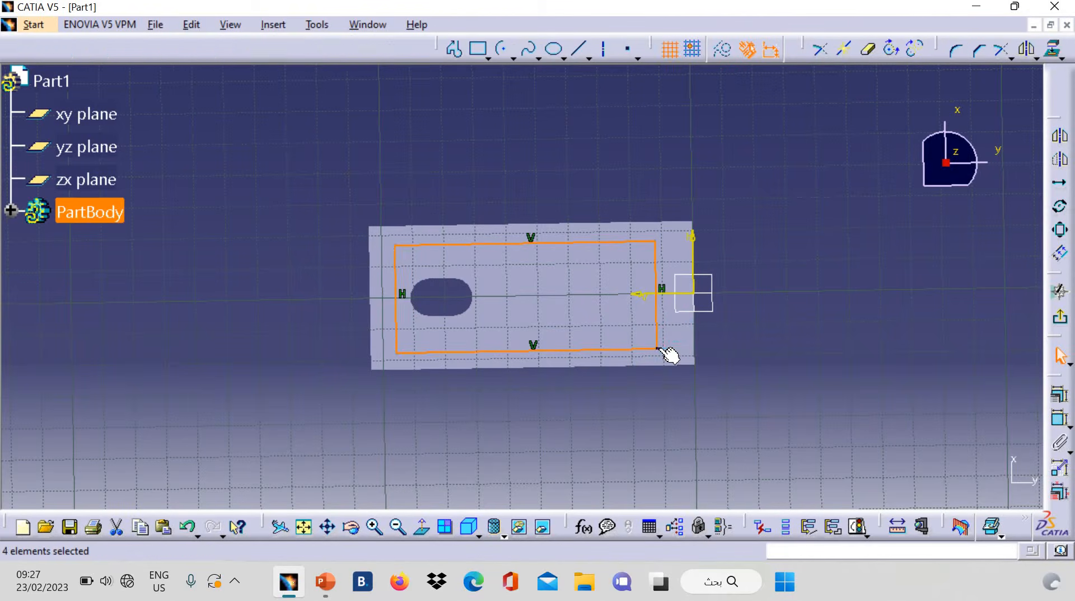
# Dimension the rectangle's long side as 195/2 (97.5 mm).
pyautogui.click(1061, 422)
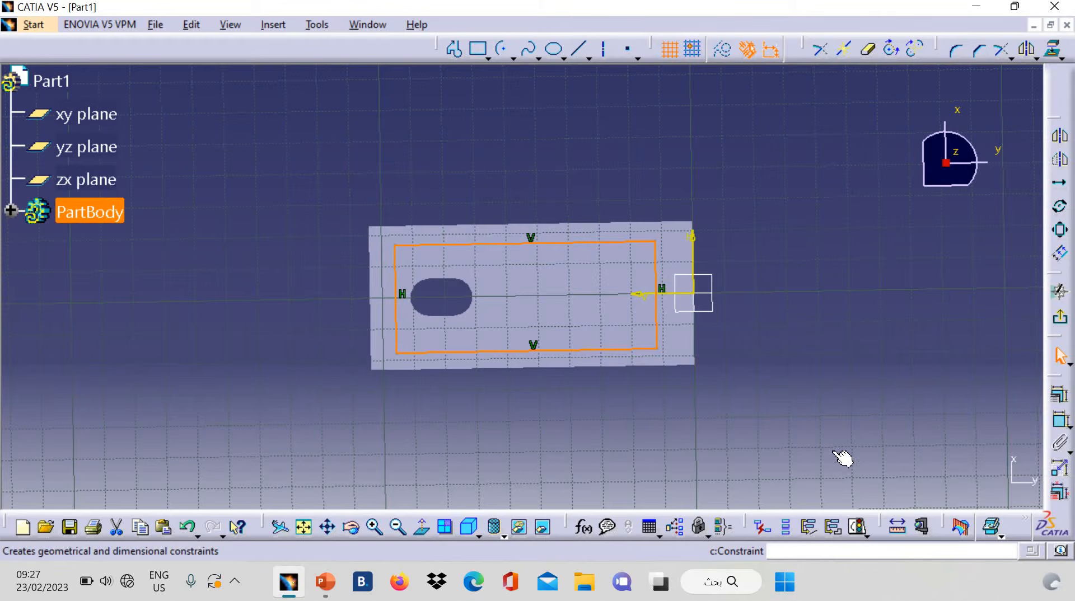
pyautogui.click(585, 351)
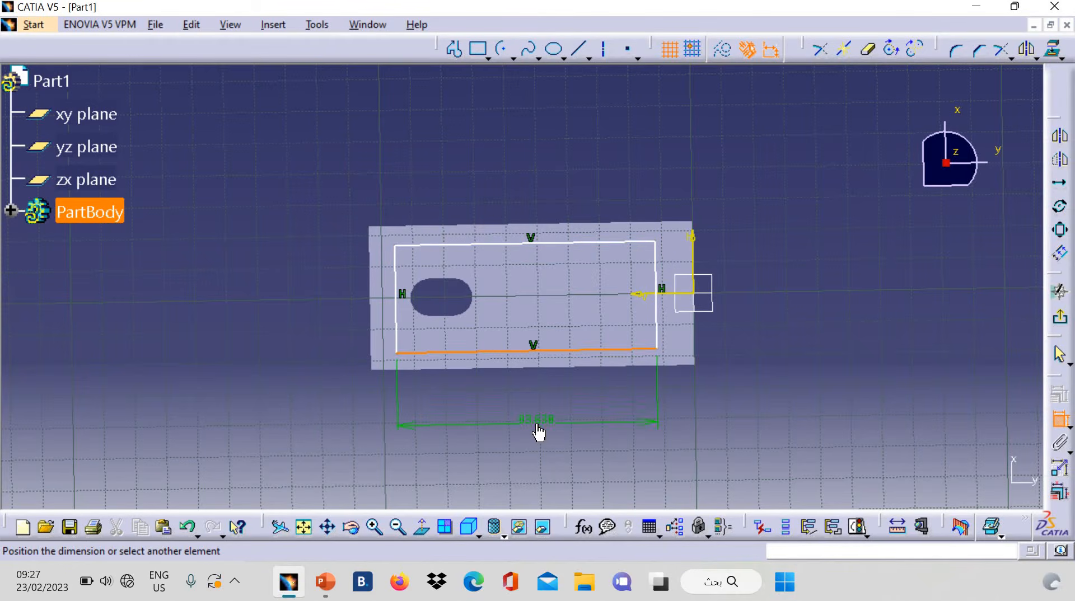
pyautogui.click(537, 424)
pyautogui.doubleClick(536, 425)
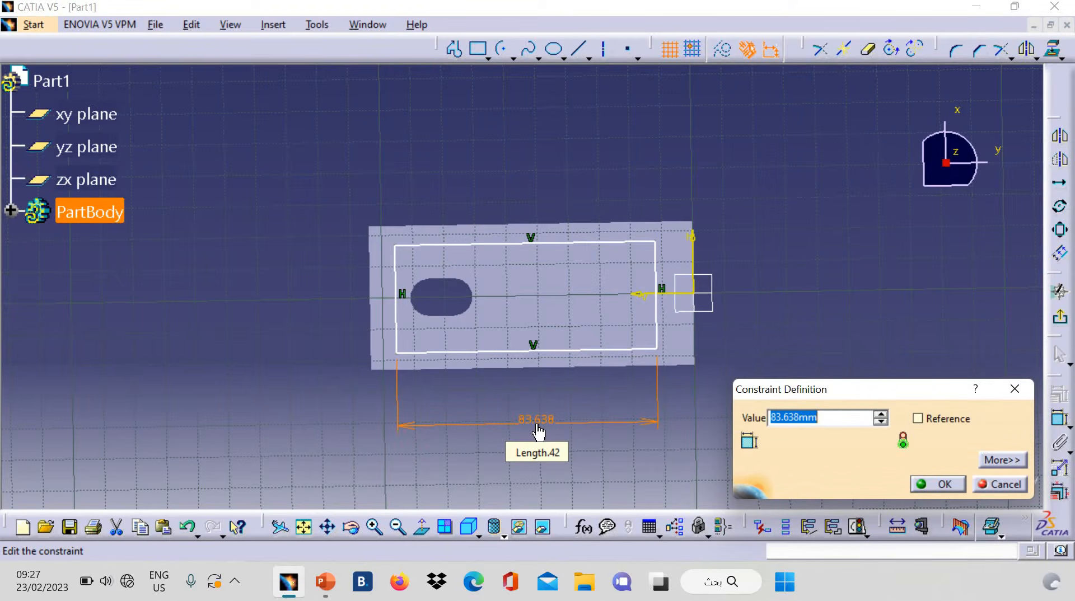
pyautogui.write('195/2')
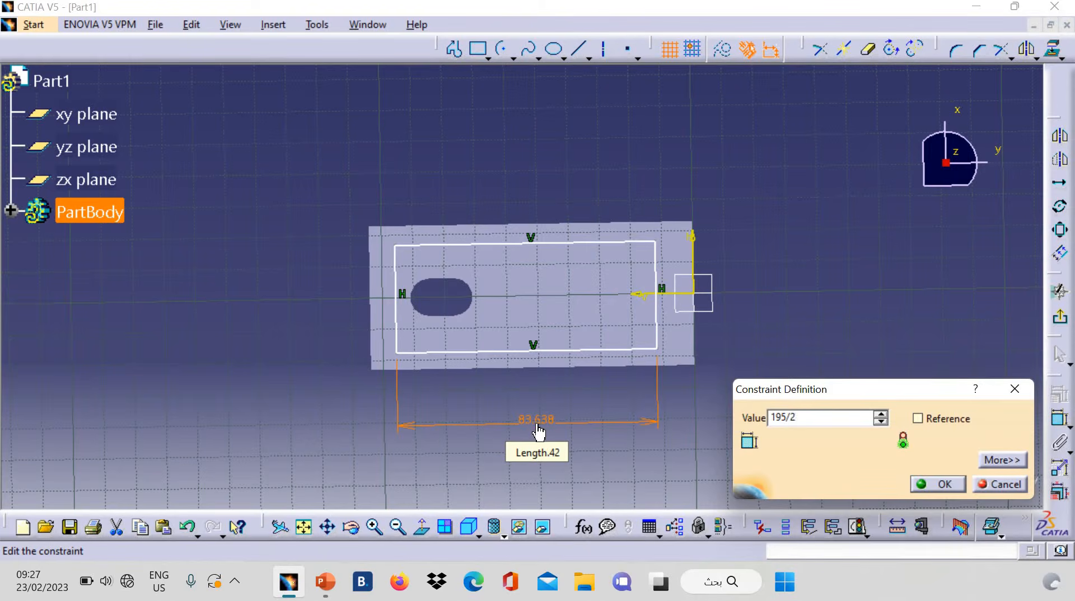
pyautogui.press('Return')
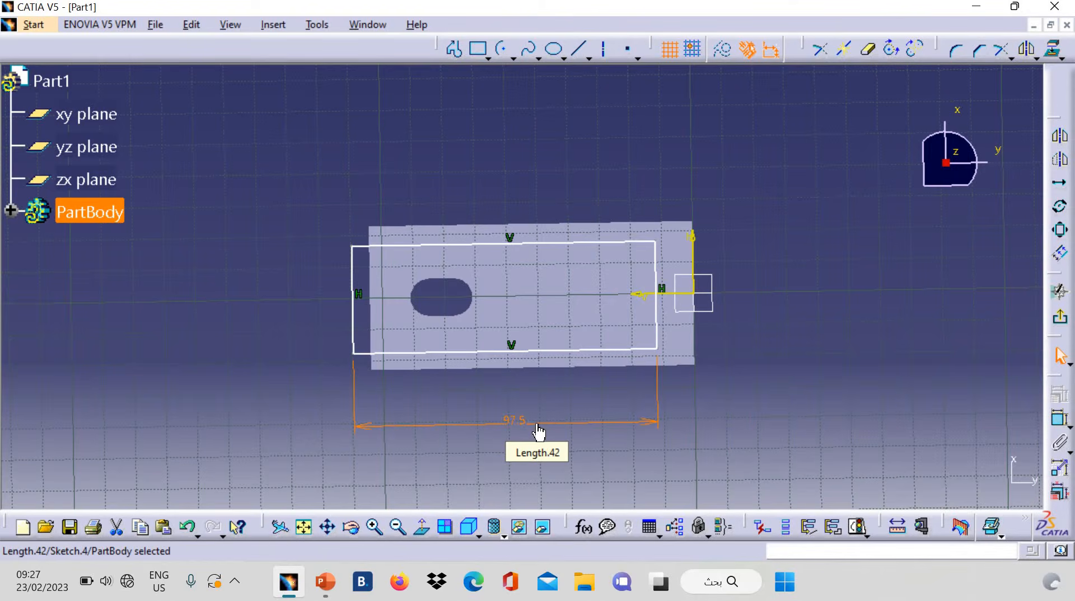
# Make the rectangle's short side farthest from the slotted hole coincident with the sketch's horizontal axis at the part's end.
pyautogui.click(1060, 420)
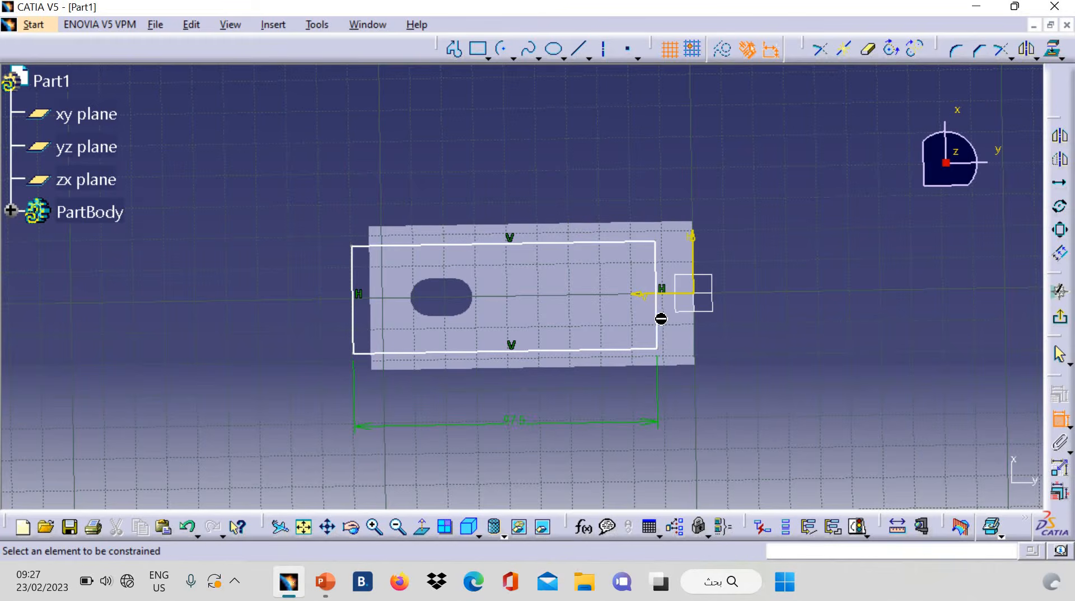
pyautogui.click(656, 302)
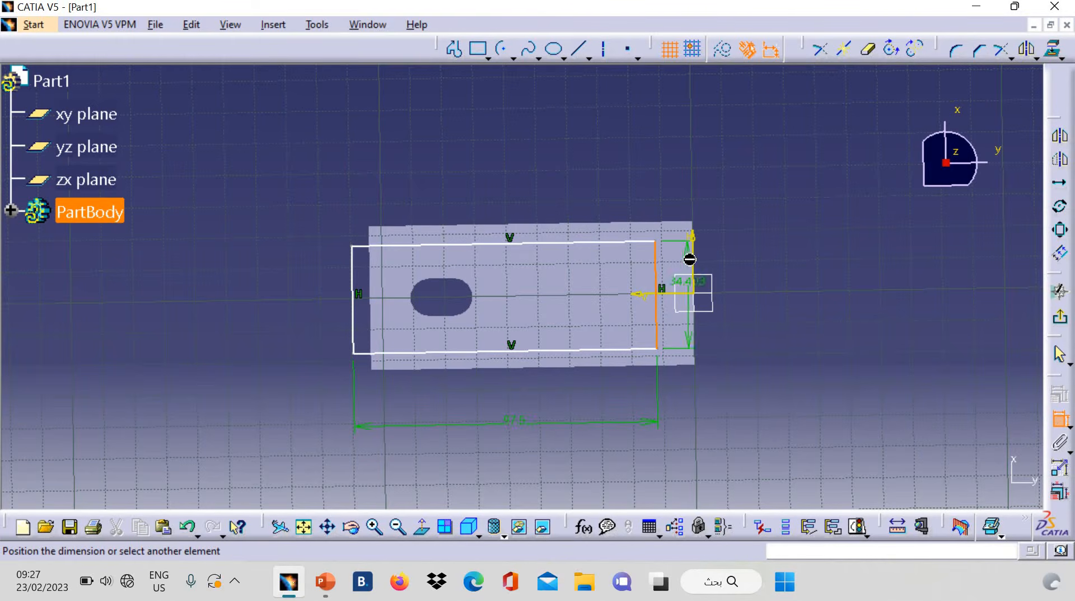
pyautogui.click(694, 261)
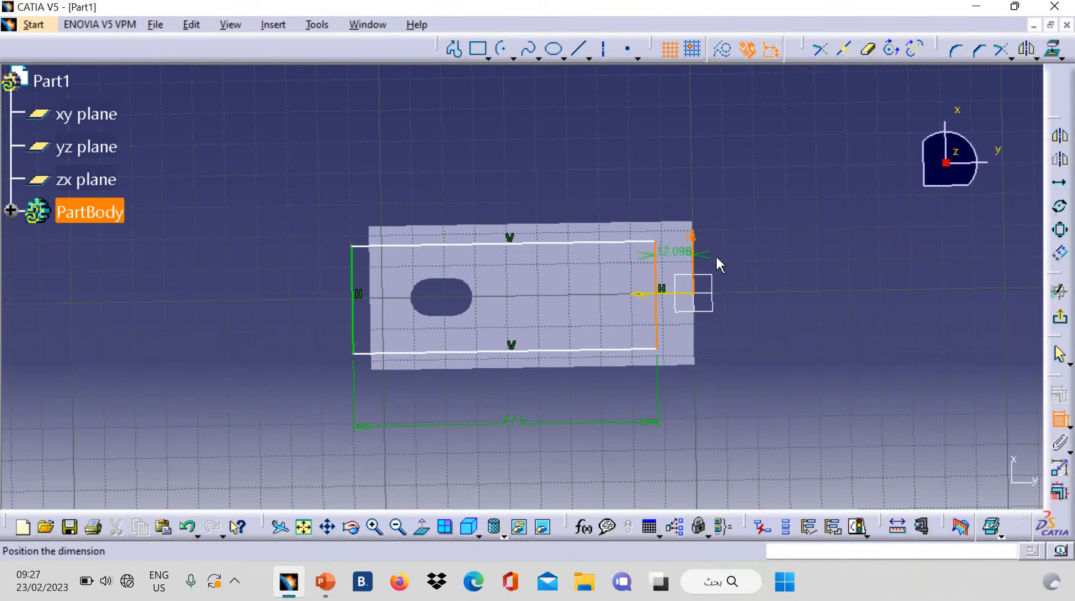
pyautogui.rightClick(758, 257)
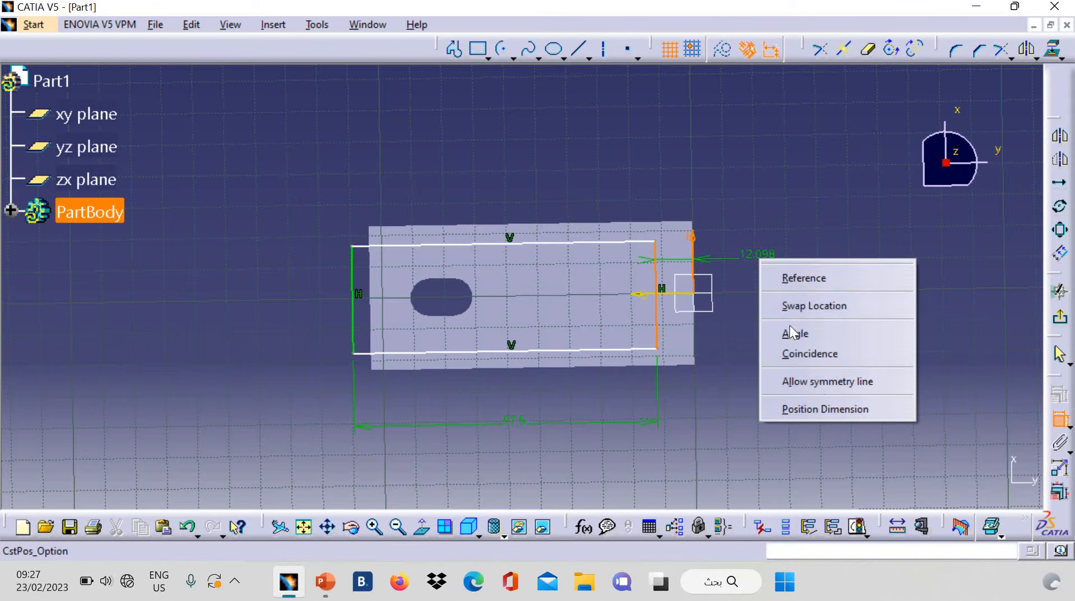
pyautogui.click(845, 358)
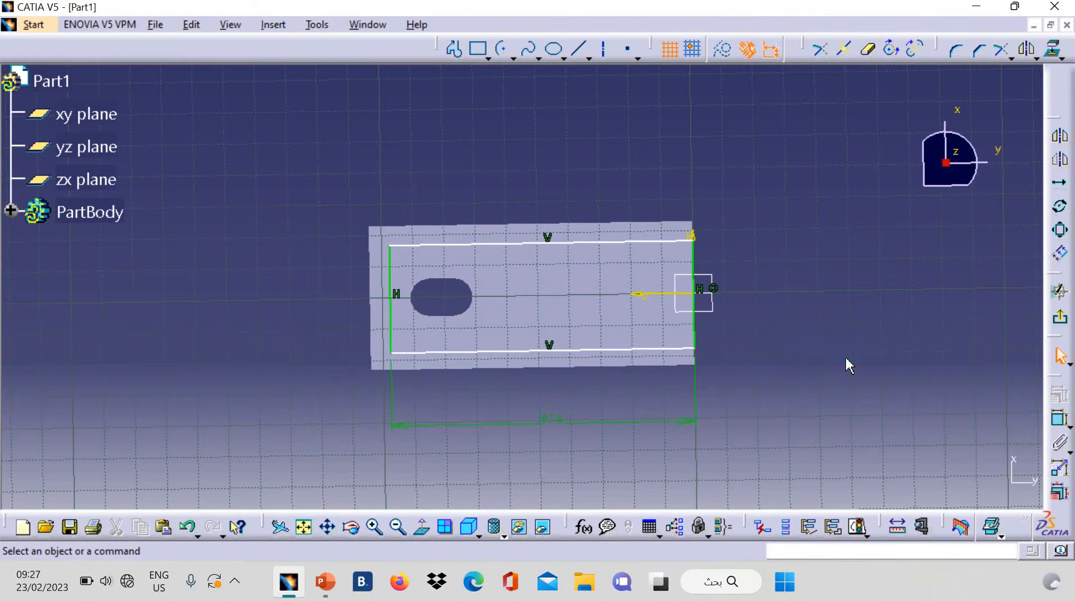
# Constrain the rectangle's two long sides symmetric about the sketch's vertical axis along the part's centreline.
pyautogui.click(1060, 420)
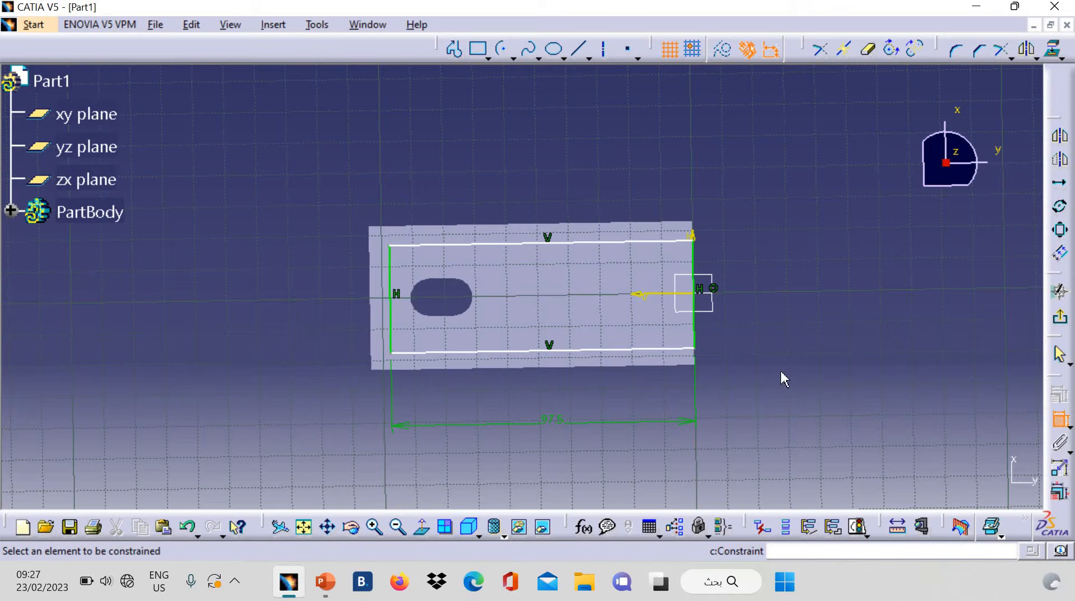
pyautogui.click(636, 242)
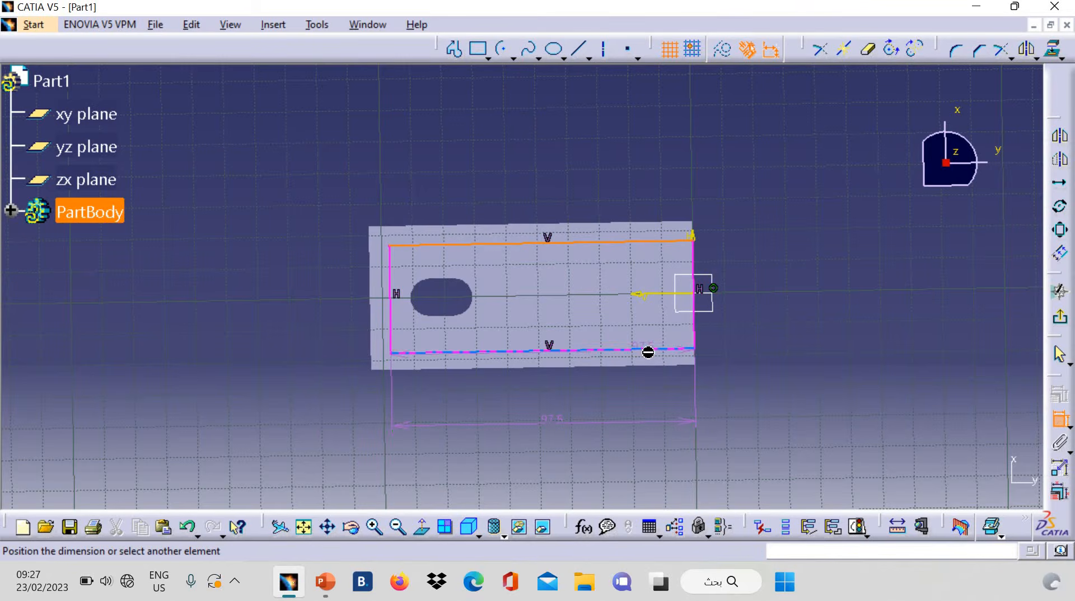
pyautogui.click(689, 348)
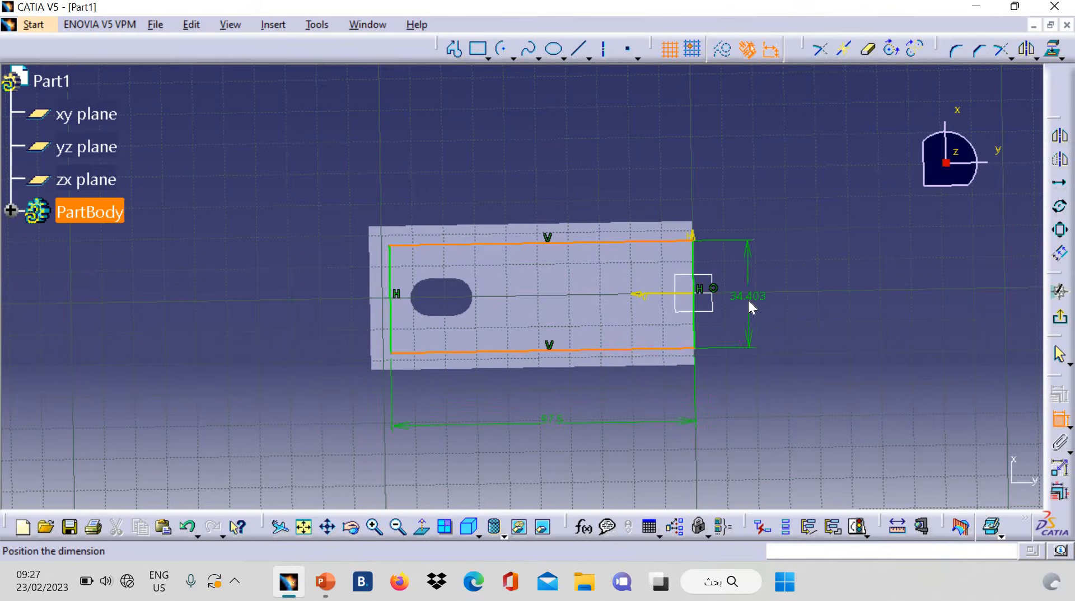
pyautogui.rightClick(748, 301)
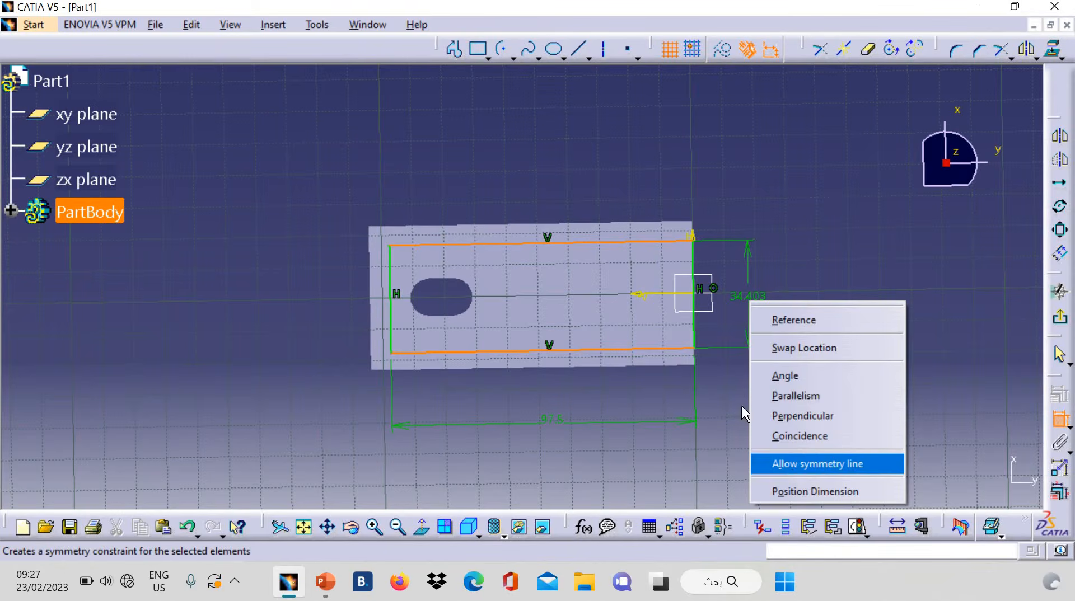
pyautogui.click(792, 469)
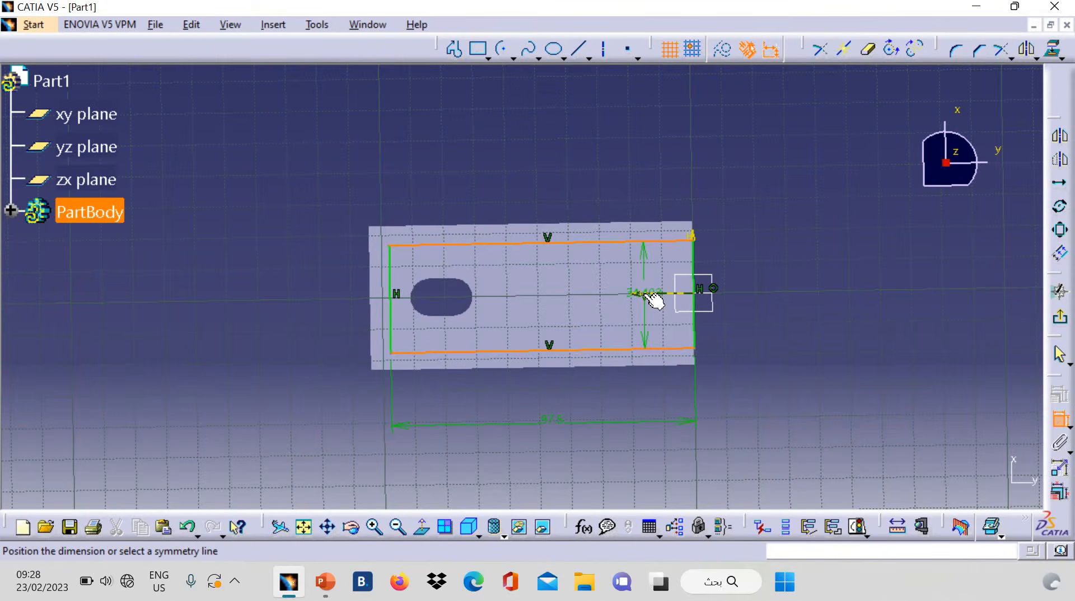
pyautogui.click(650, 294)
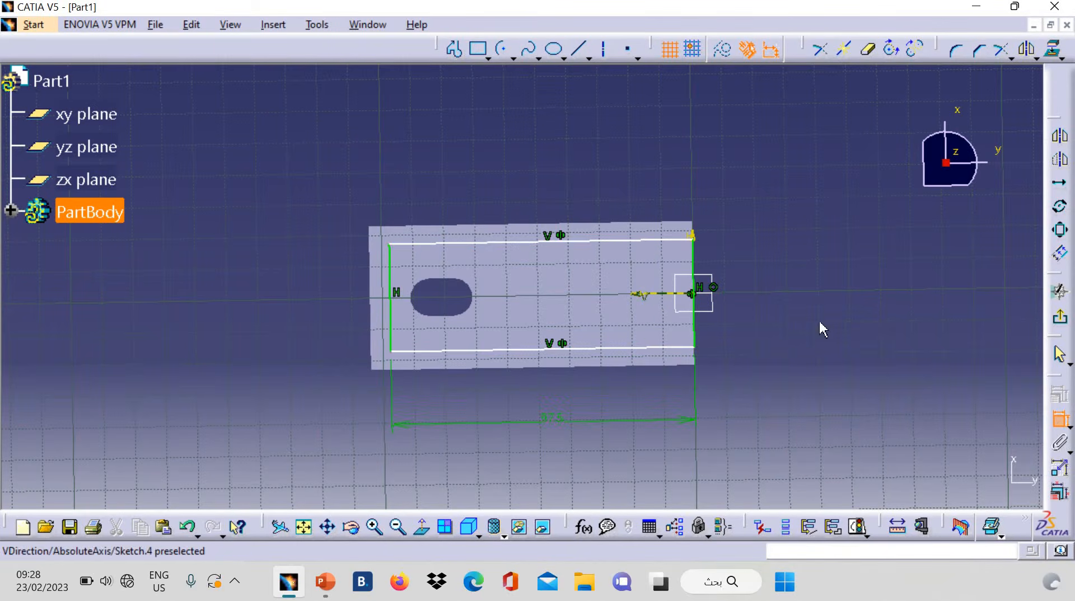
# Dimension the gap between one long side of the rectangle and the adjacent part edge as 6.5 mm, and finish the sketch.
pyautogui.click(1064, 424)
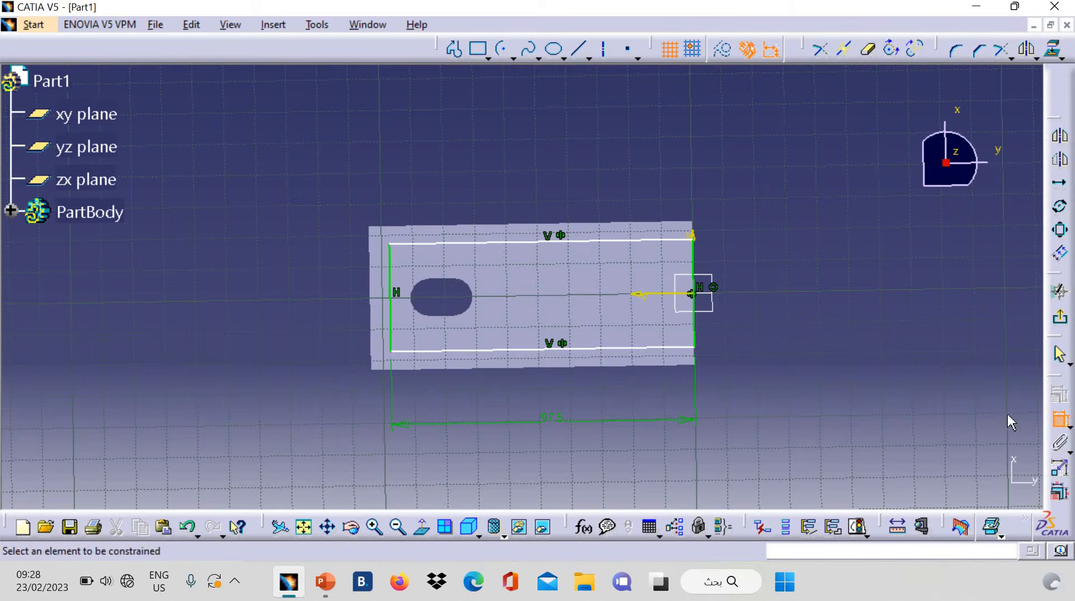
pyautogui.click(662, 239)
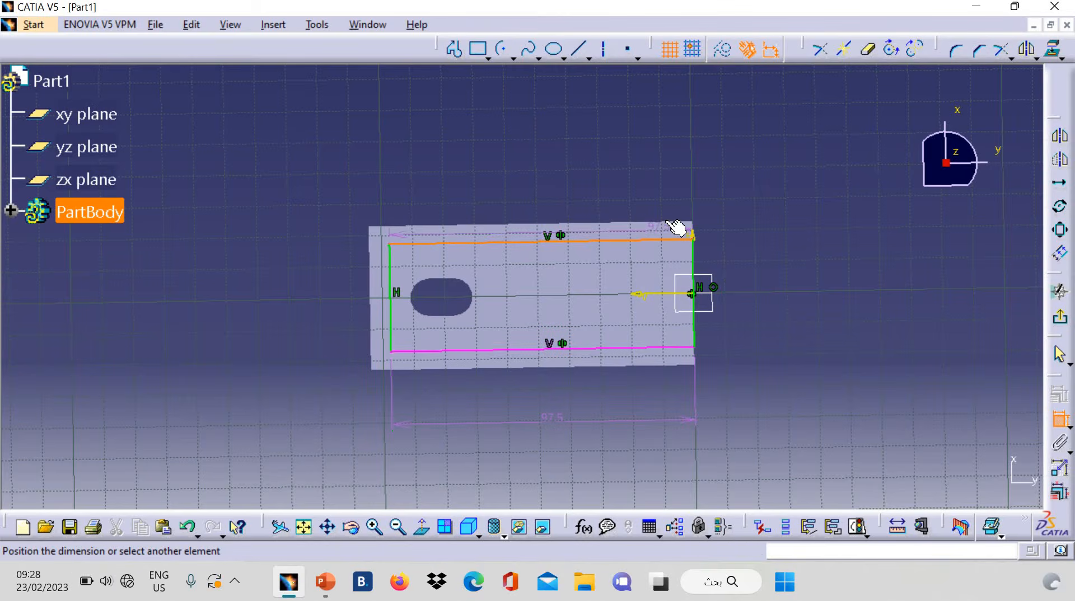
pyautogui.click(667, 224)
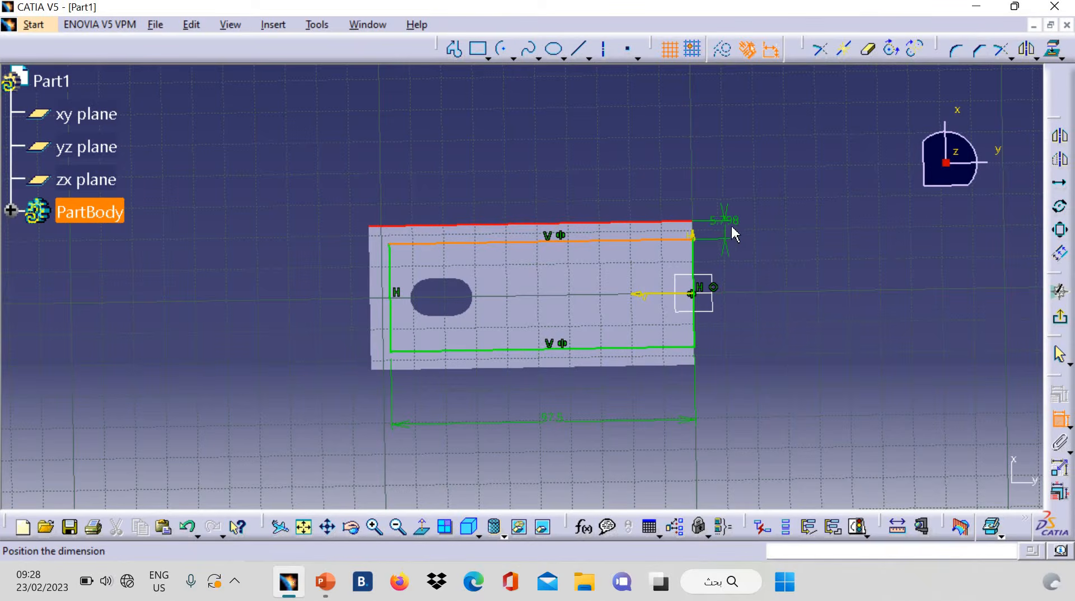
pyautogui.click(731, 238)
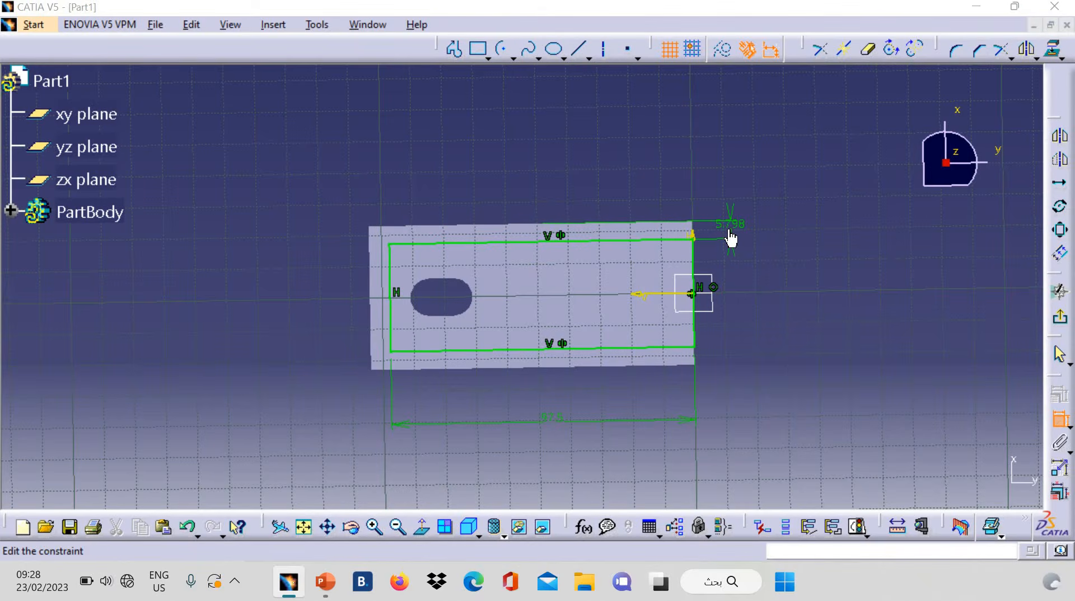
pyautogui.doubleClick(731, 235)
pyautogui.write('6.5')
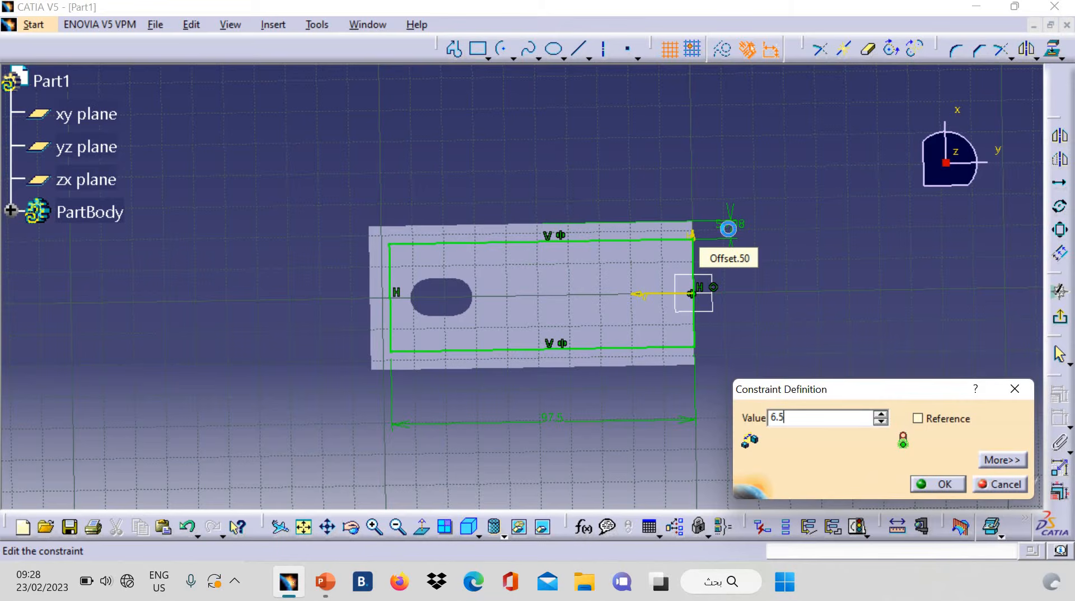
pyautogui.press('Return')
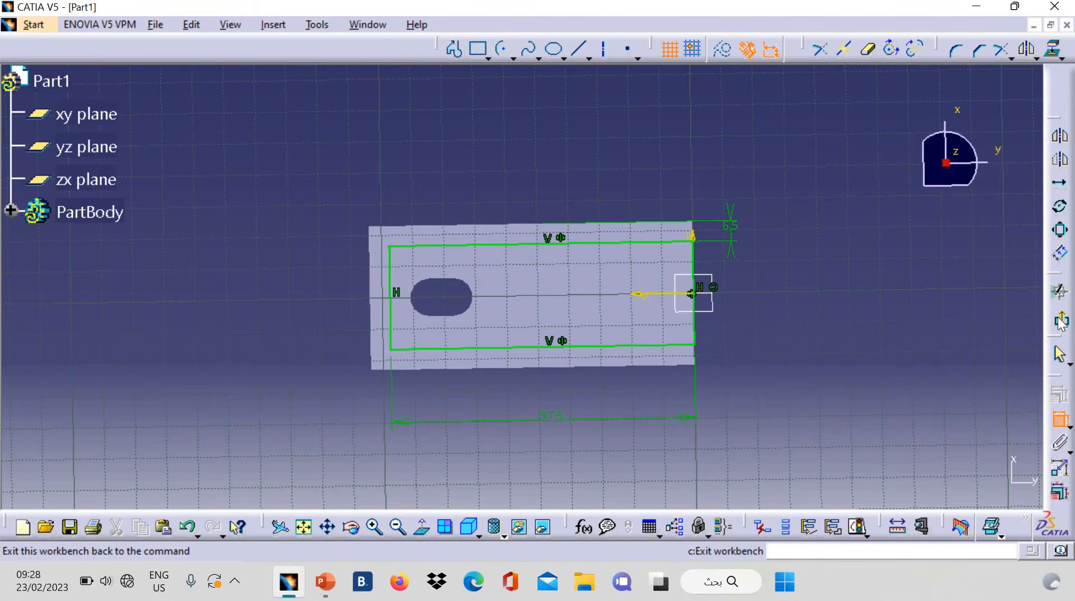
pyautogui.click(1060, 323)
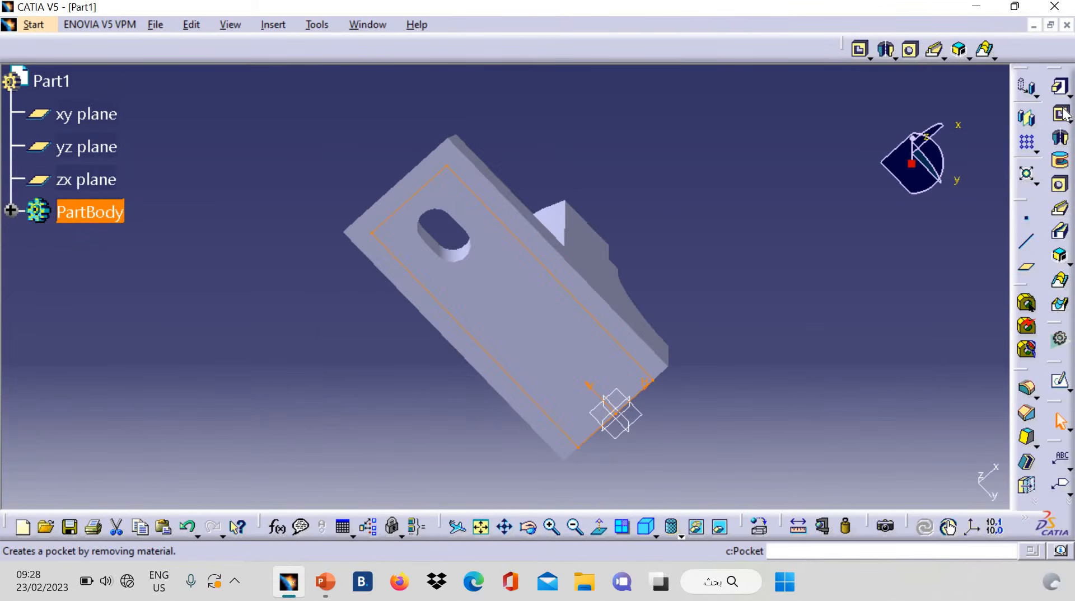
# Cut a pocket from the rectangular sketch on the base's underside, with a Dimension limit and 2 mm depth.
pyautogui.click(1027, 304)
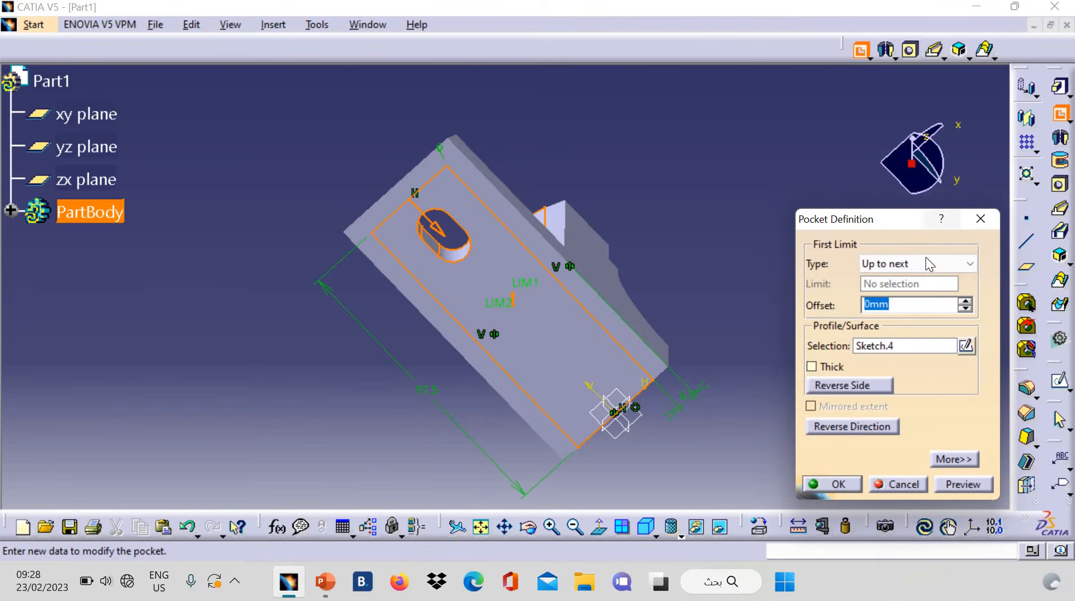
pyautogui.click(926, 262)
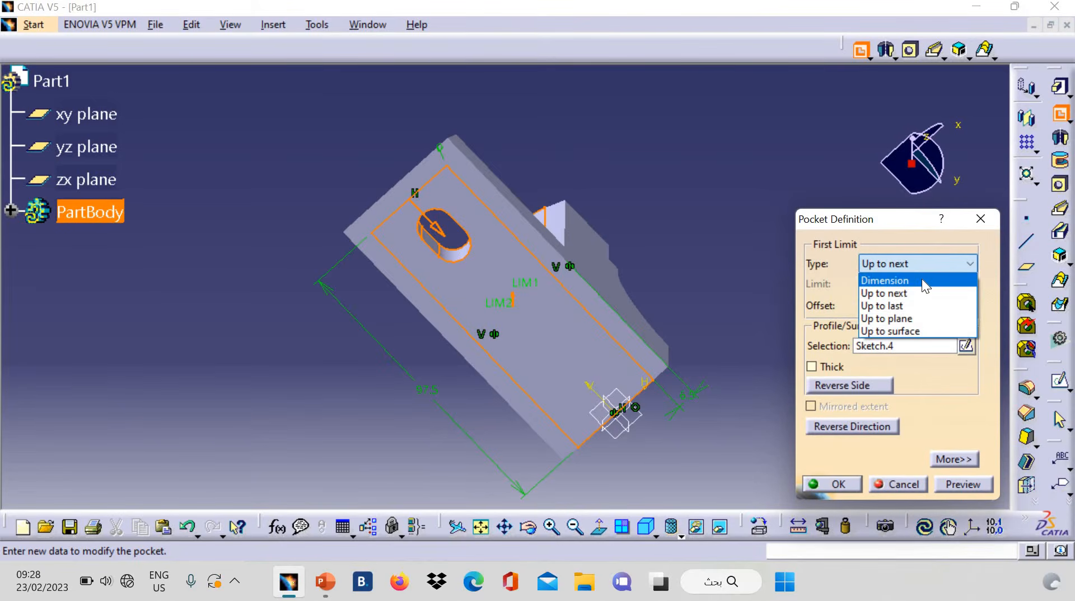
pyautogui.click(922, 280)
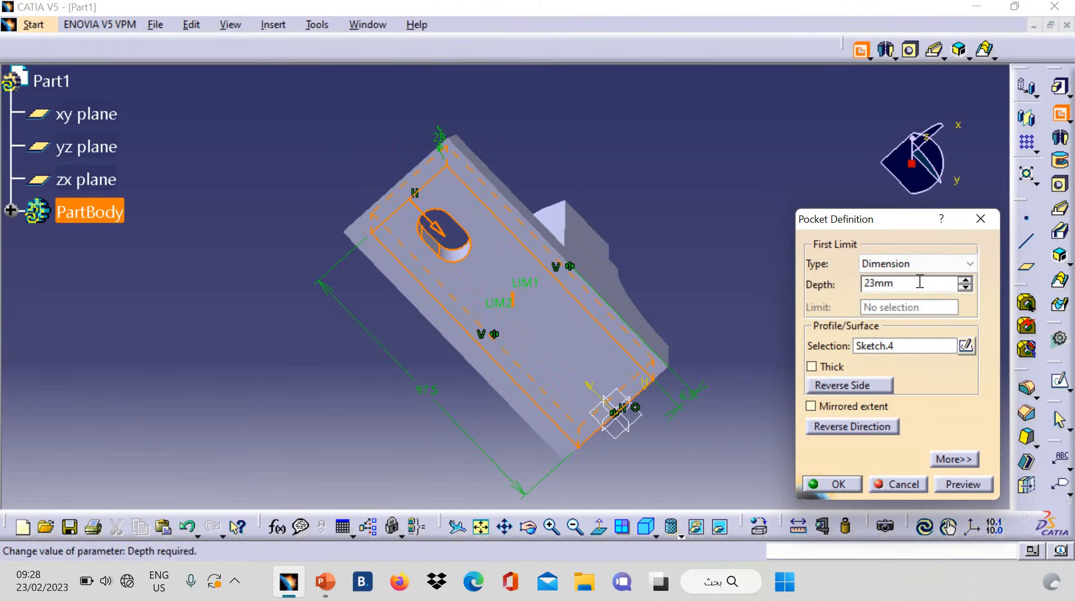
pyautogui.doubleClick(918, 283)
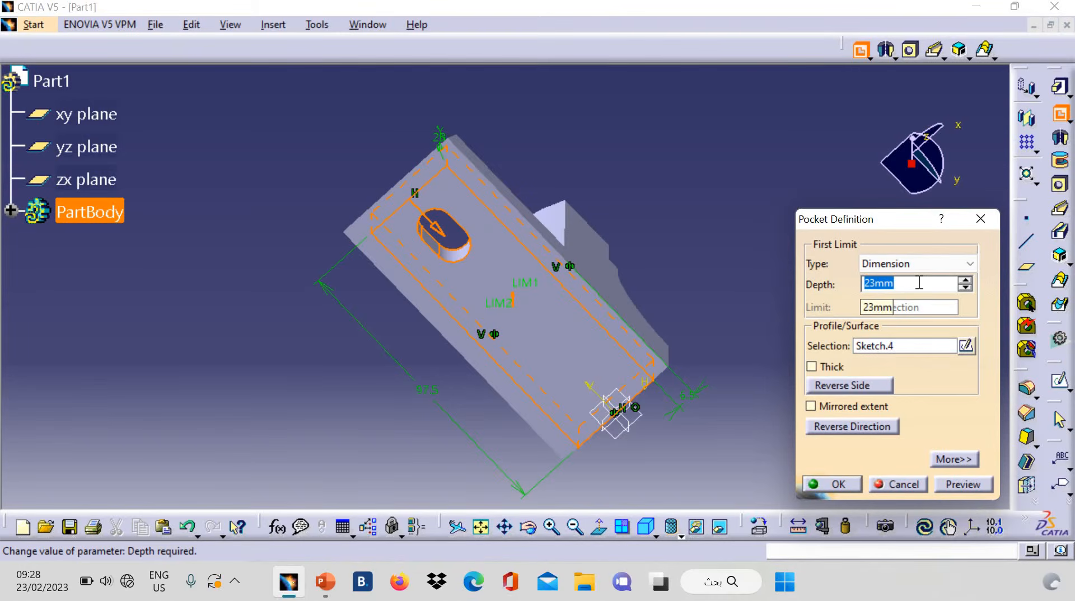
pyautogui.write('3')
pyautogui.press('Return')
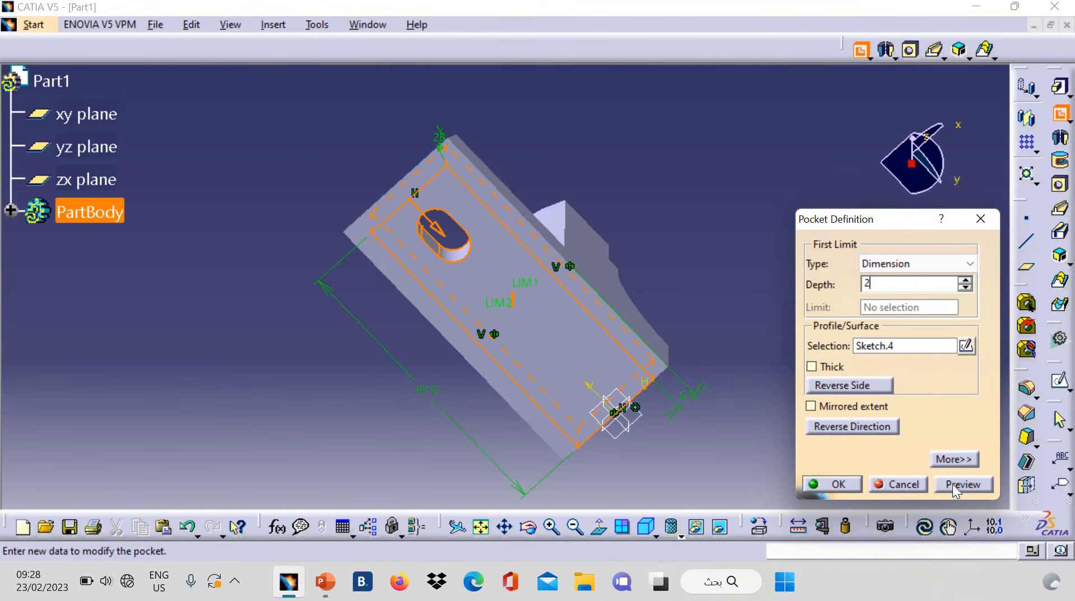
pyautogui.click(952, 485)
pyautogui.click(840, 485)
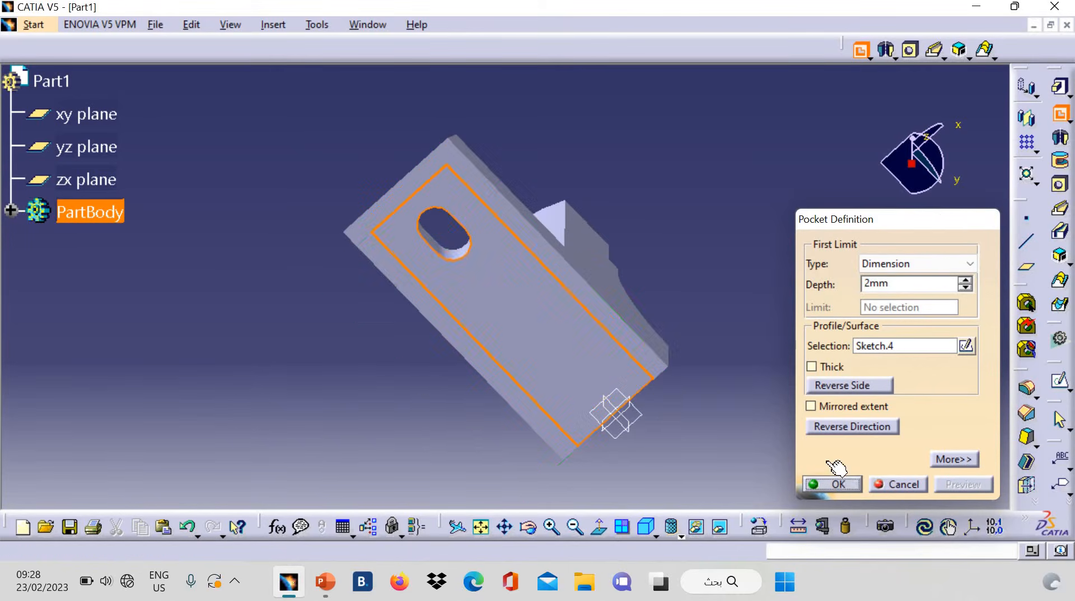
pyautogui.click(767, 402)
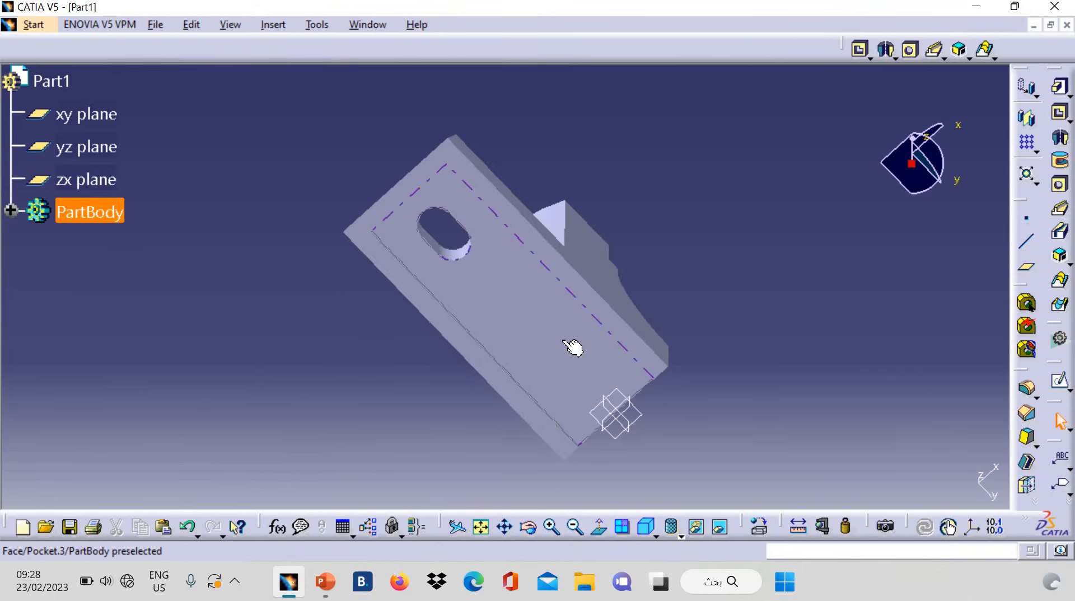
# Sketch a centred rectangle about 27.3 by 27.7 mm on the shallow pocket's floor, between the slotted hole and the sketch origin.
pyautogui.click(572, 347)
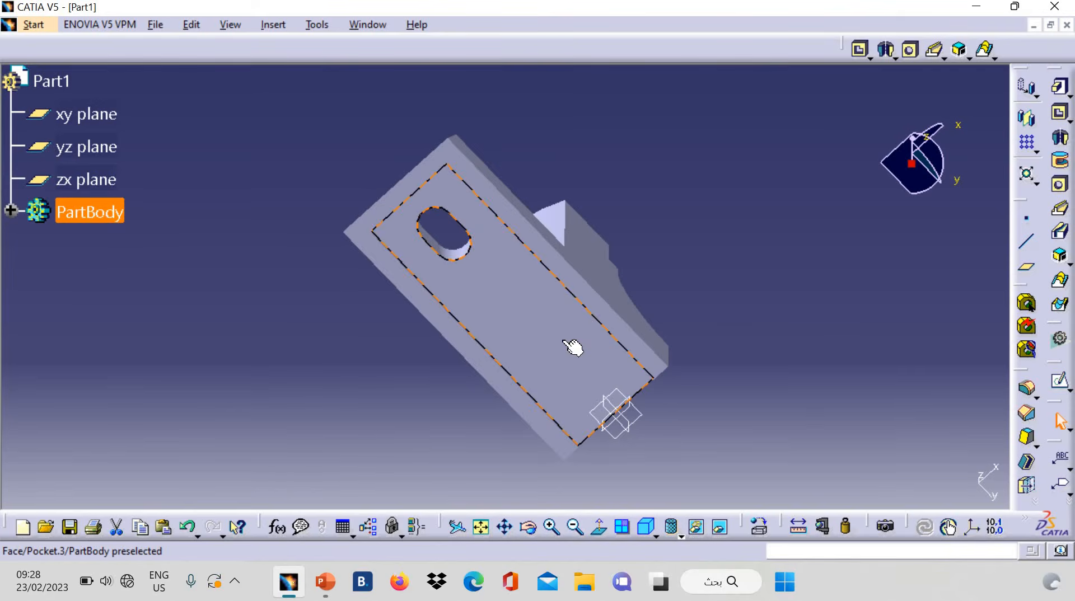
pyautogui.click(1059, 382)
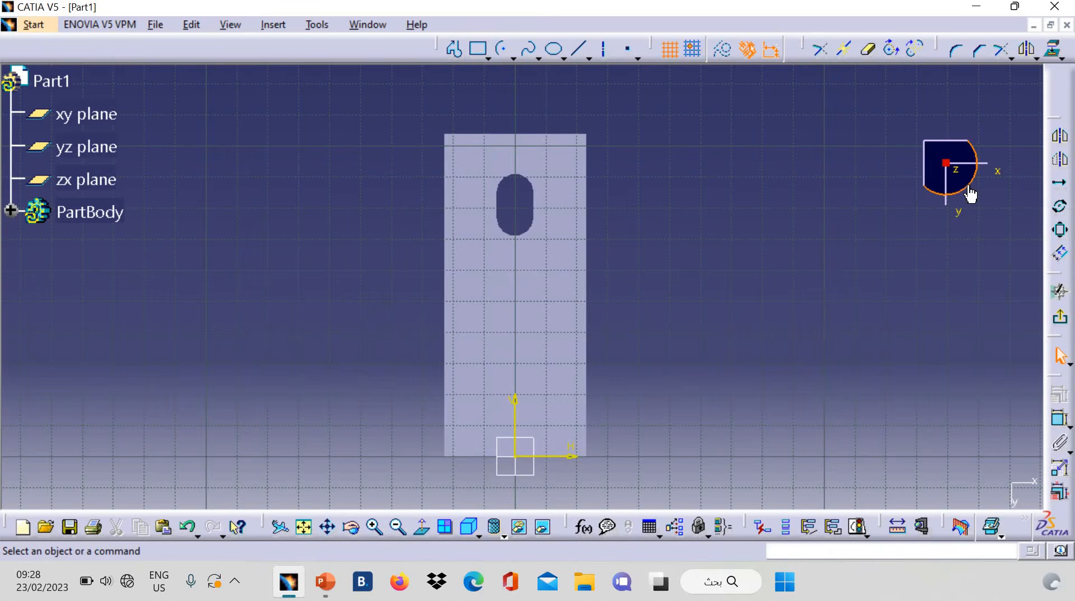
pyautogui.moveTo(974, 159)
pyautogui.mouseDown()
pyautogui.moveTo(988, 132)
pyautogui.moveTo(970, 148)
pyautogui.mouseUp()
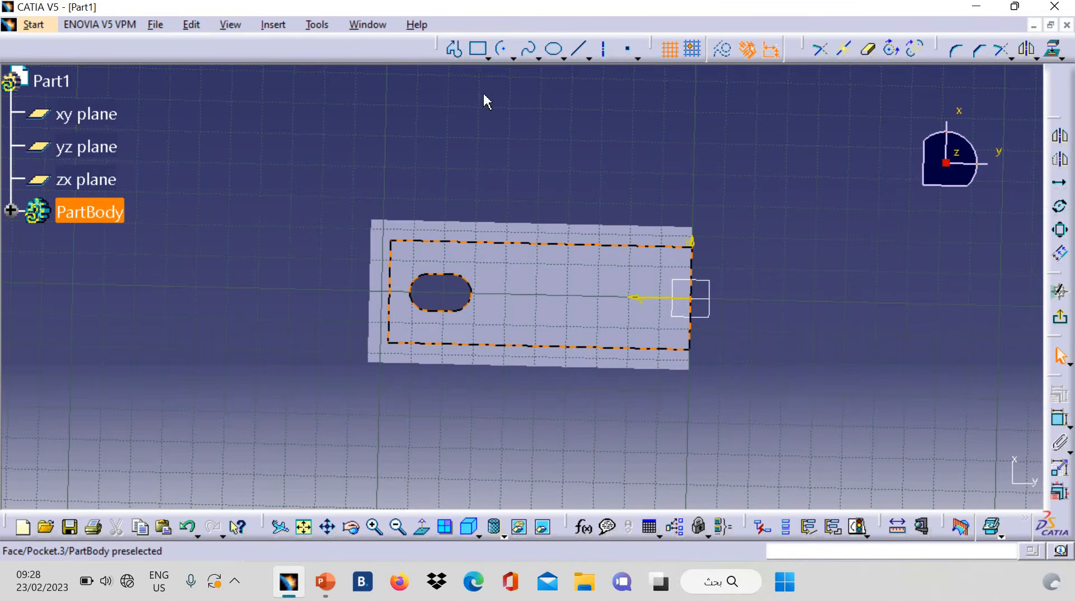
pyautogui.click(488, 56)
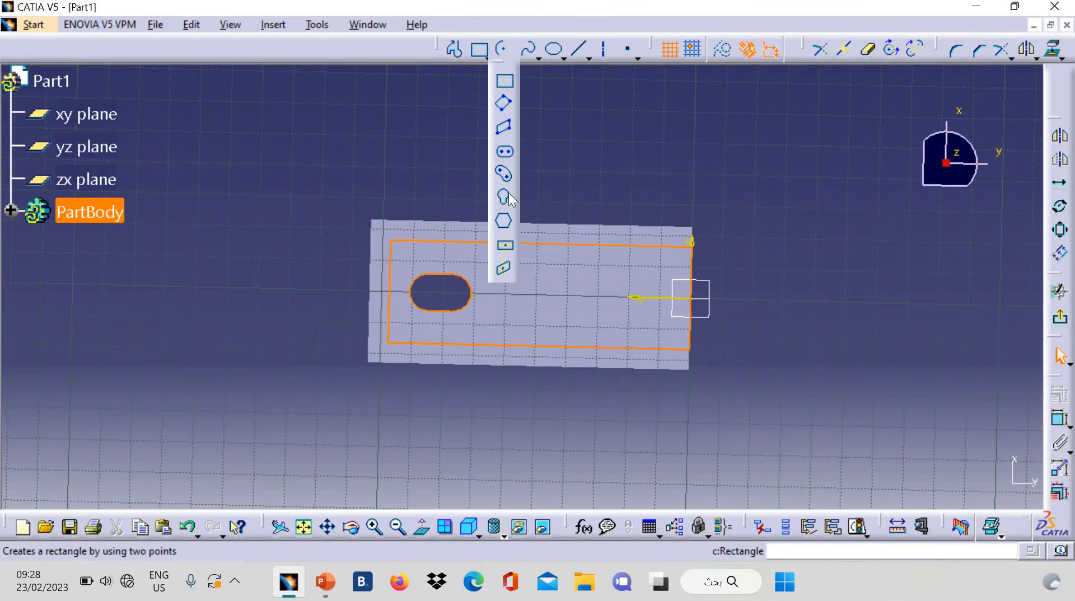
pyautogui.click(511, 256)
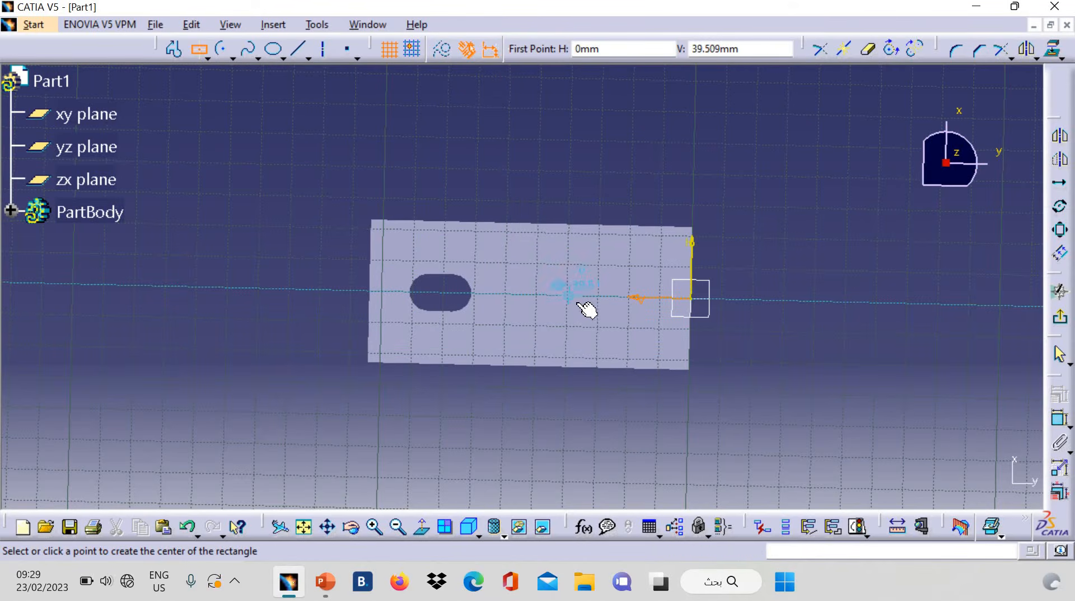
pyautogui.click(575, 290)
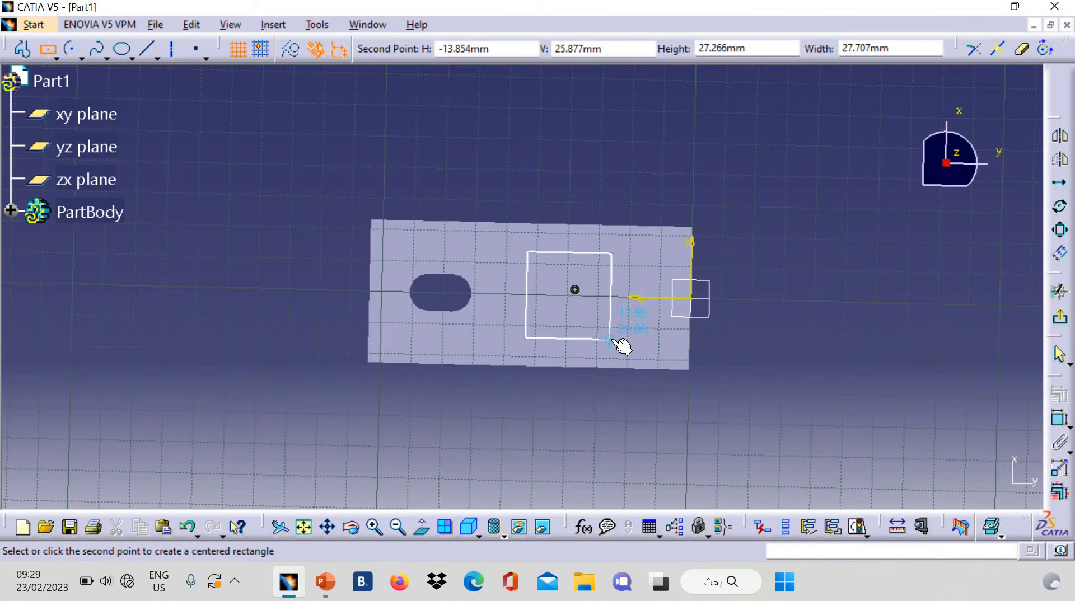
pyautogui.click(612, 340)
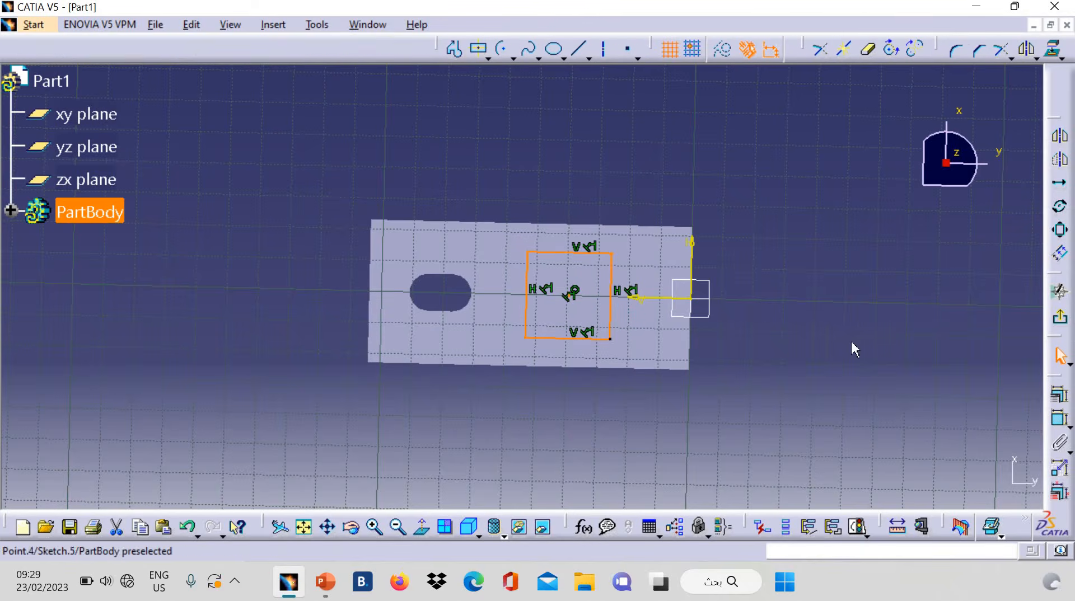
# Dimension the centred rectangle's side running across the part's width as 28 mm.
pyautogui.click(1060, 421)
pyautogui.click(614, 315)
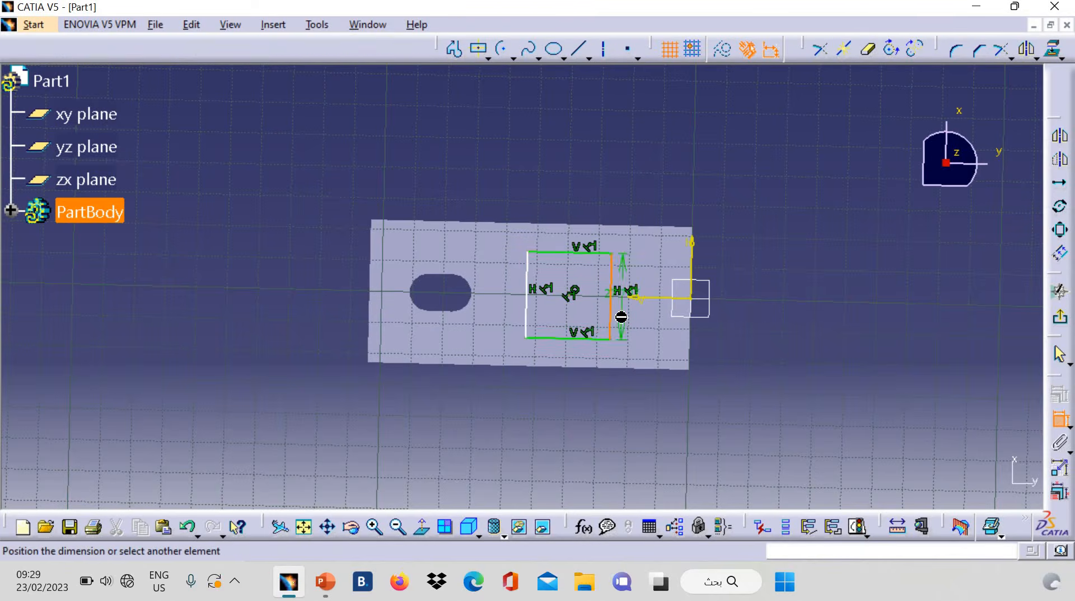
pyautogui.click(633, 316)
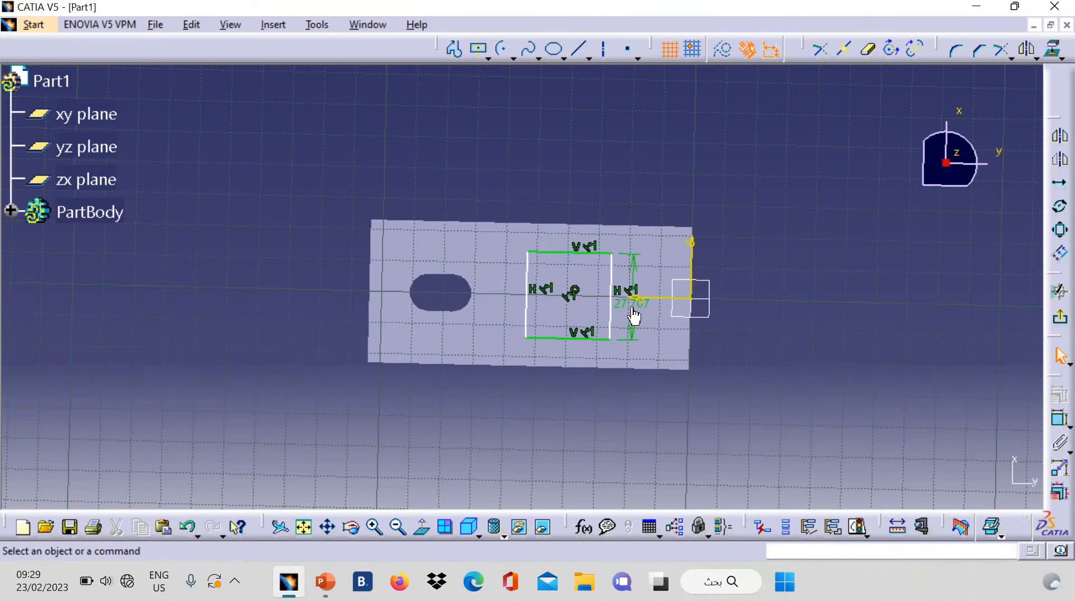
pyautogui.doubleClick(634, 316)
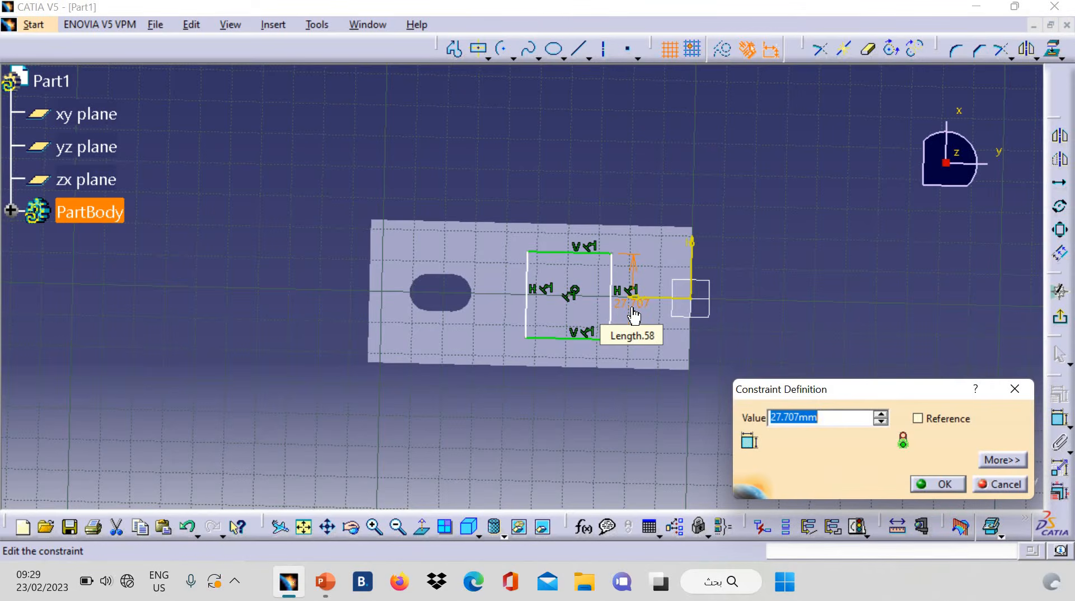
pyautogui.write('28')
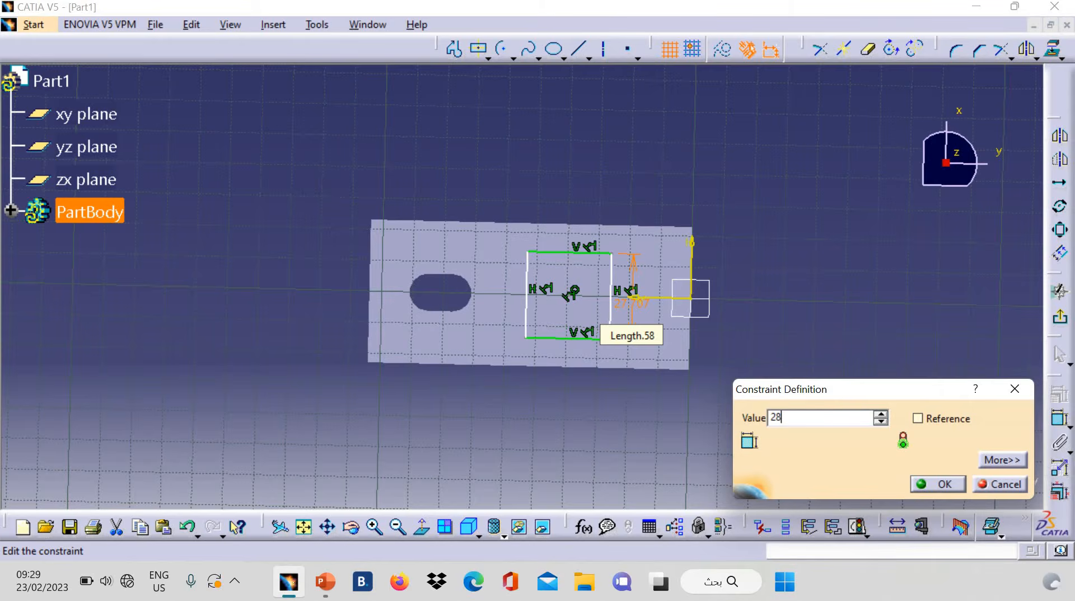
pyautogui.press('Return')
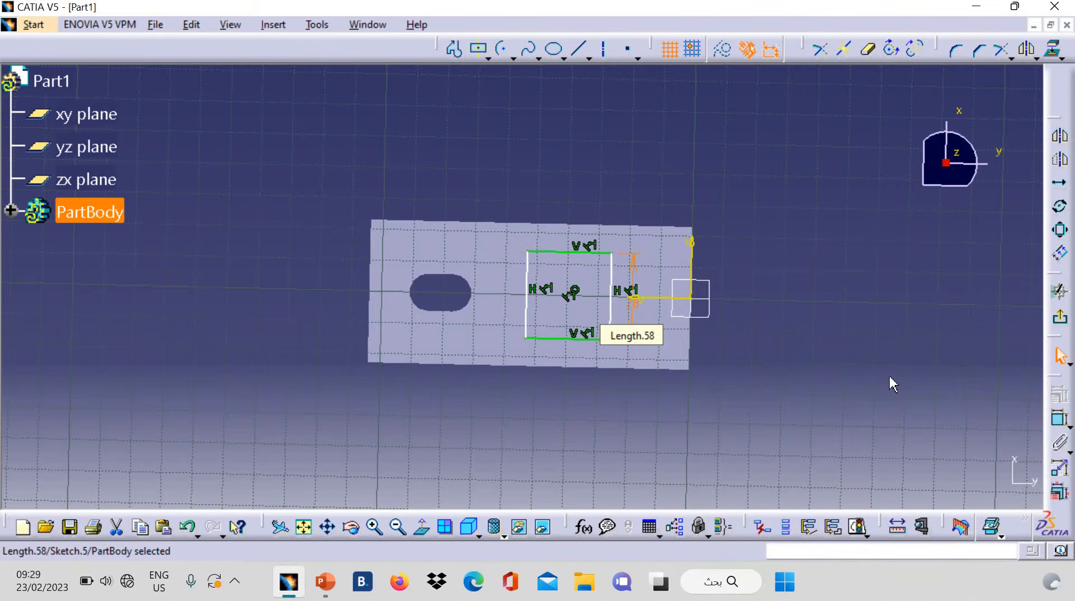
# Dimension the centred rectangle's side running along the part's length as 28 mm.
pyautogui.click(1056, 421)
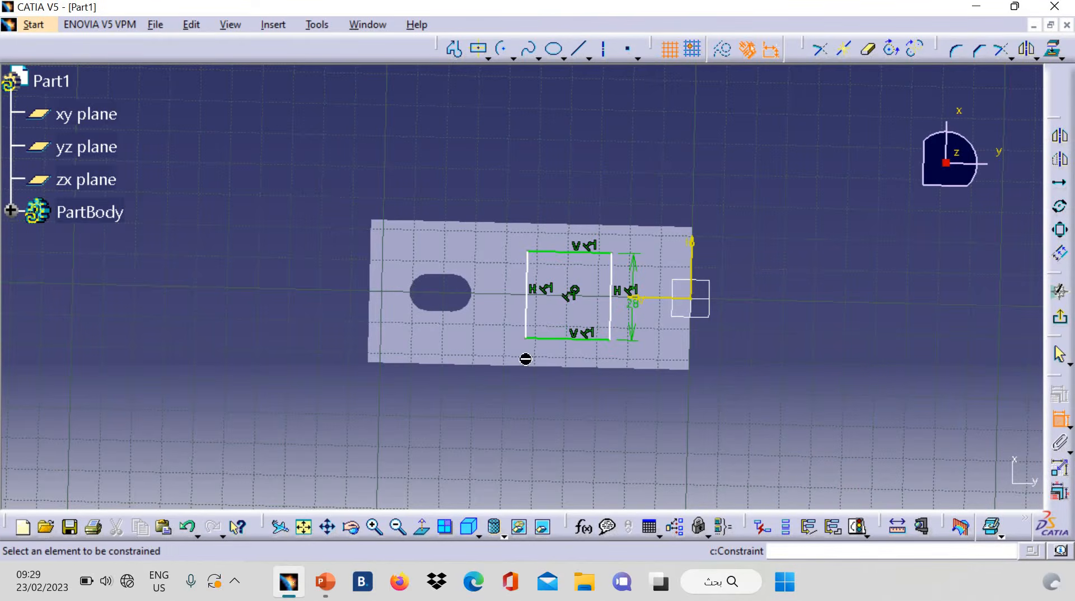
pyautogui.click(555, 339)
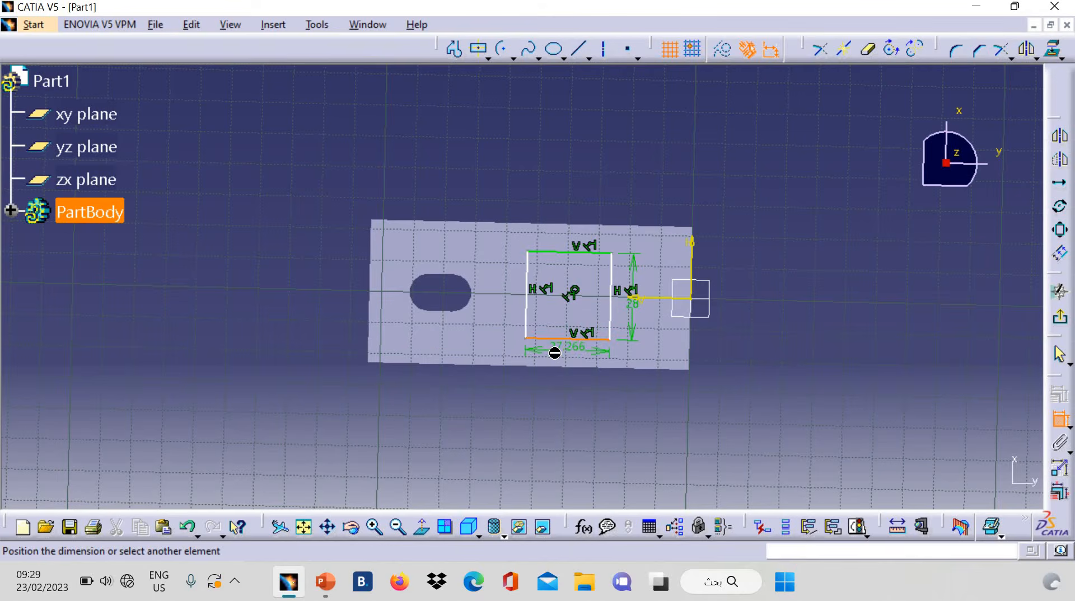
pyautogui.click(557, 361)
pyautogui.doubleClick(557, 361)
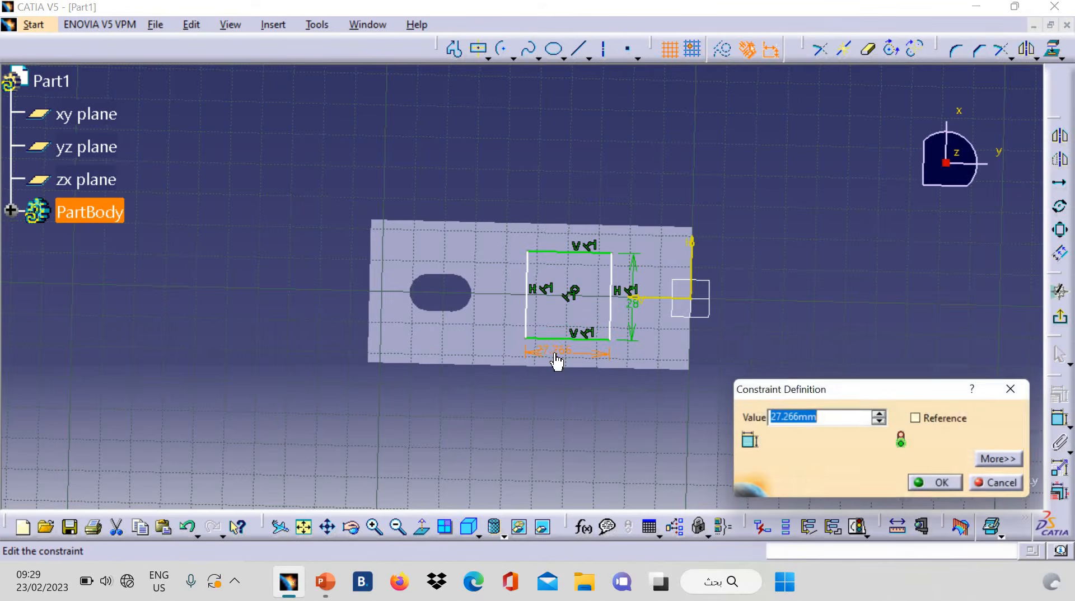
pyautogui.write('28')
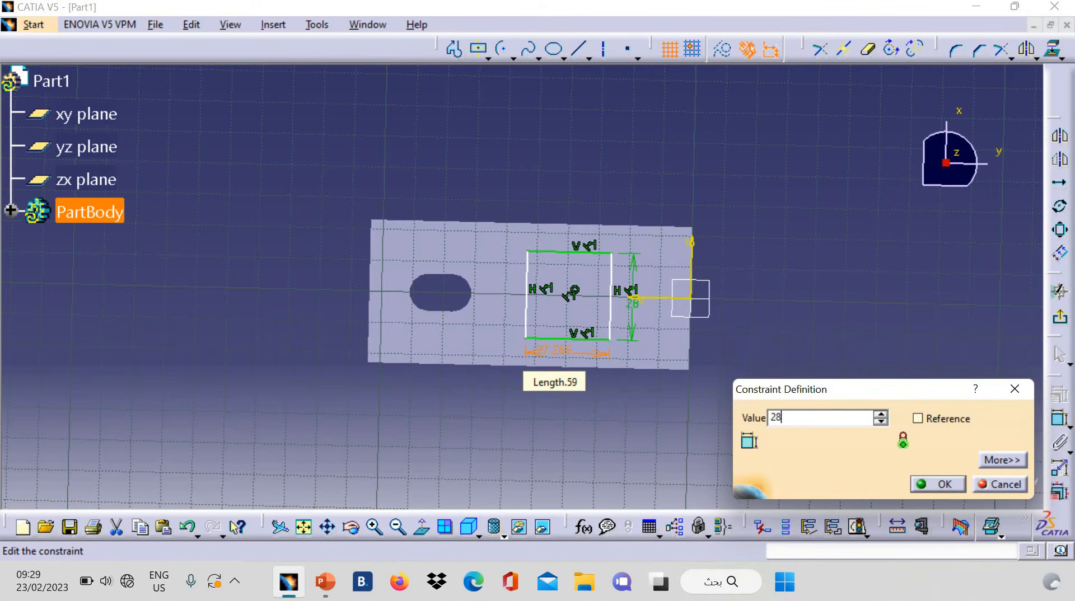
pyautogui.press('Return')
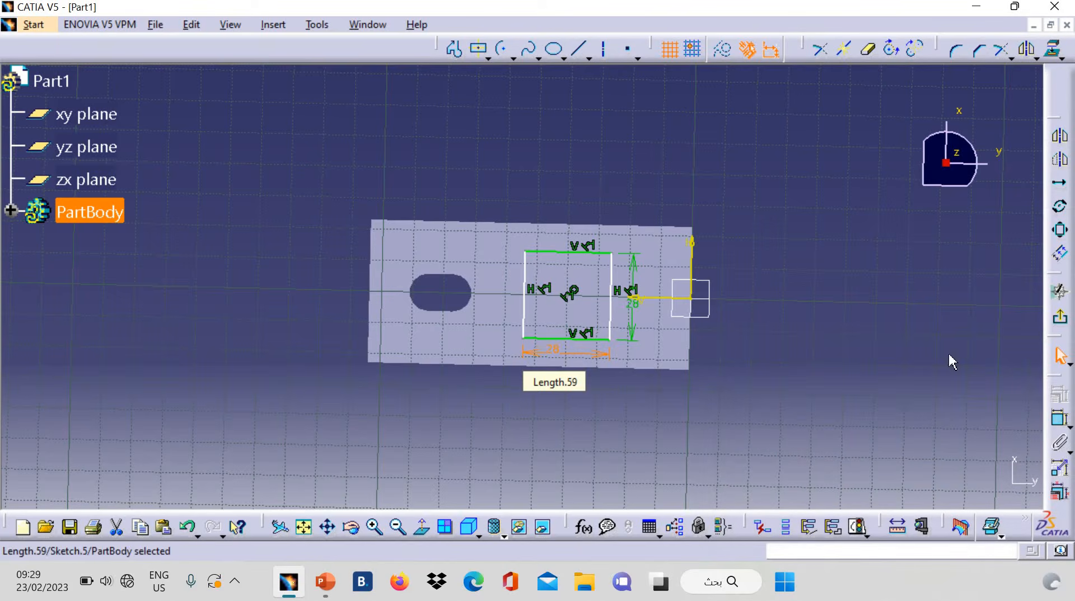
# Dimension the distance from the rectangle's centre to the part's end at the sketch origin as 78/2 (39 mm), and finish the sketch.
pyautogui.click(1058, 423)
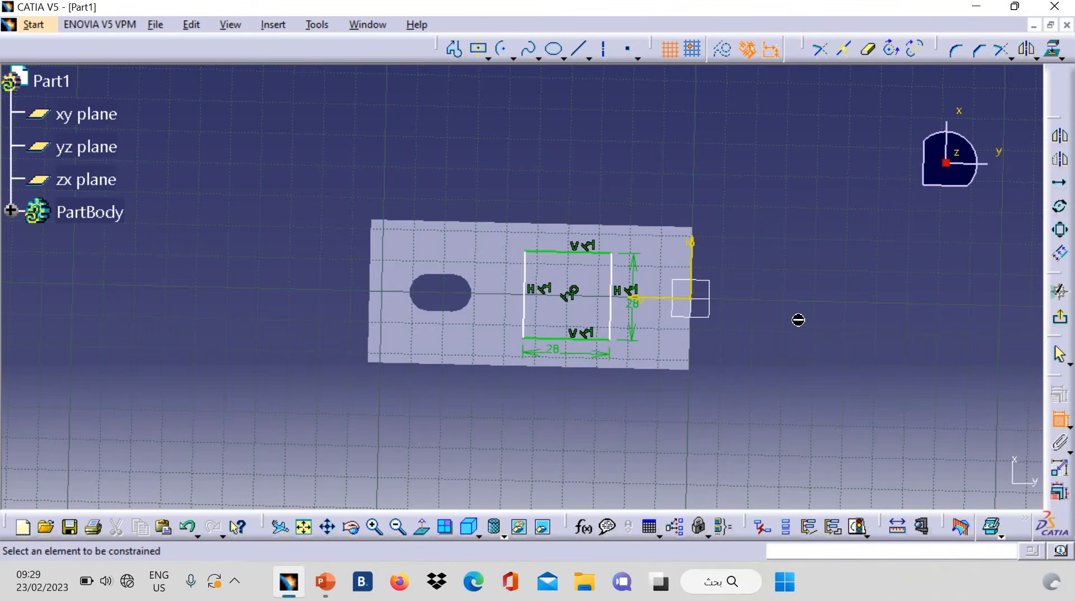
pyautogui.click(568, 294)
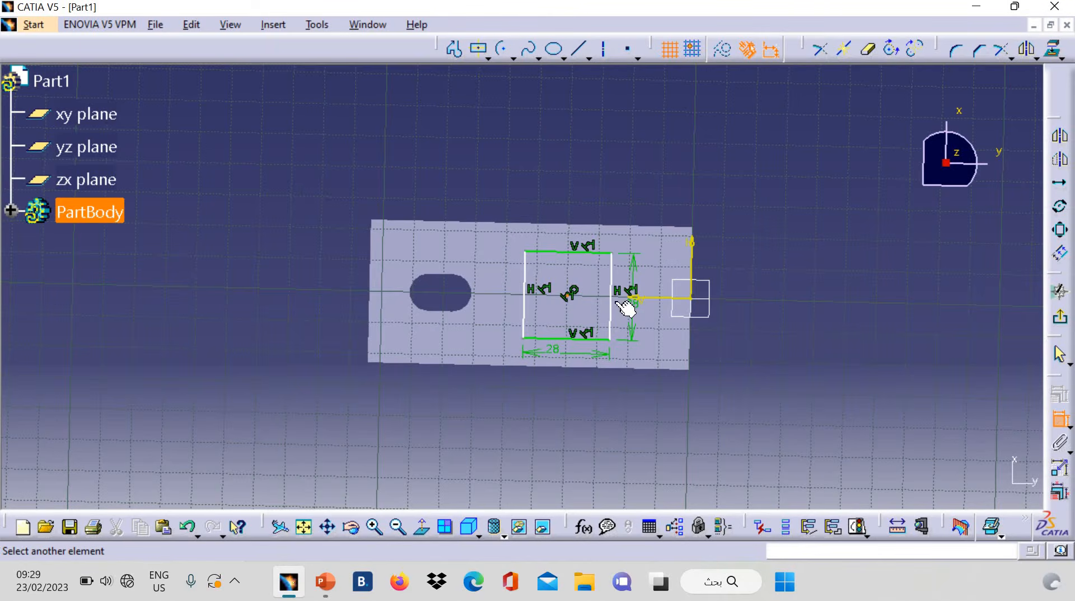
pyautogui.click(691, 300)
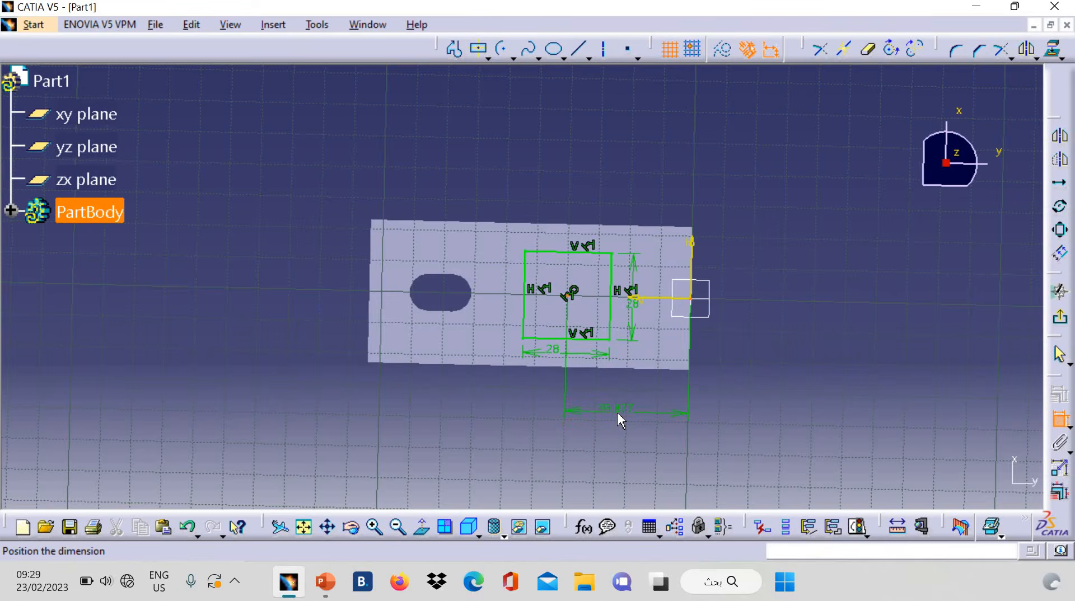
pyautogui.click(618, 414)
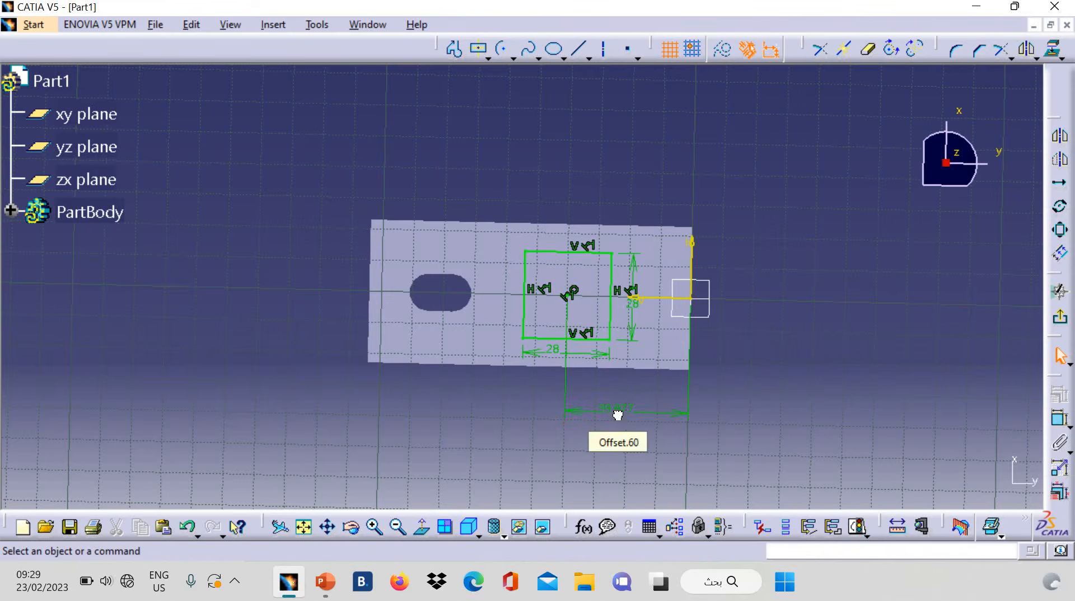
pyautogui.doubleClick(618, 417)
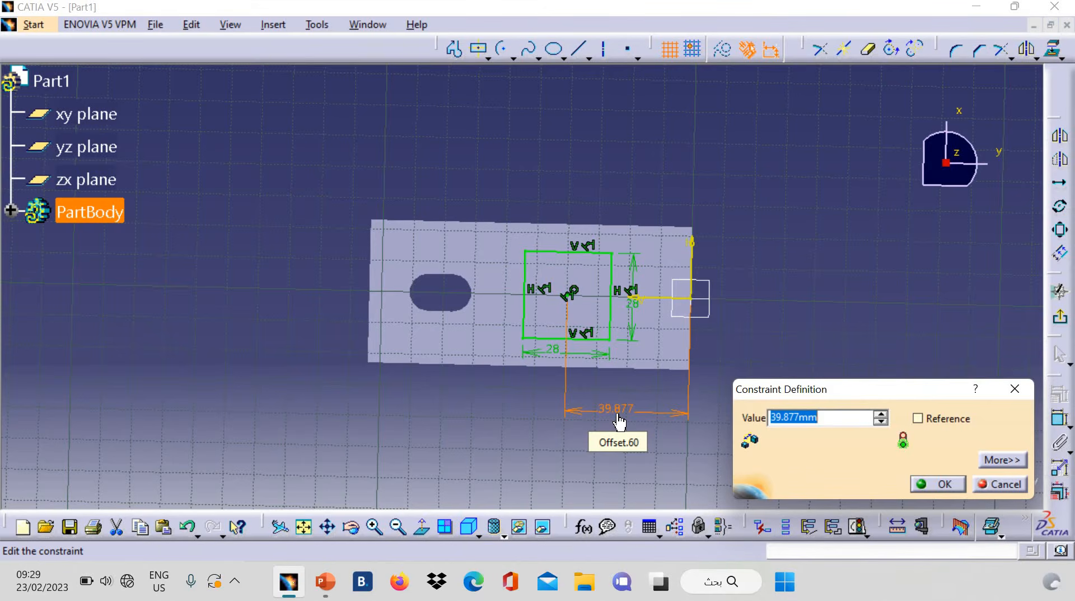
pyautogui.write('78/2')
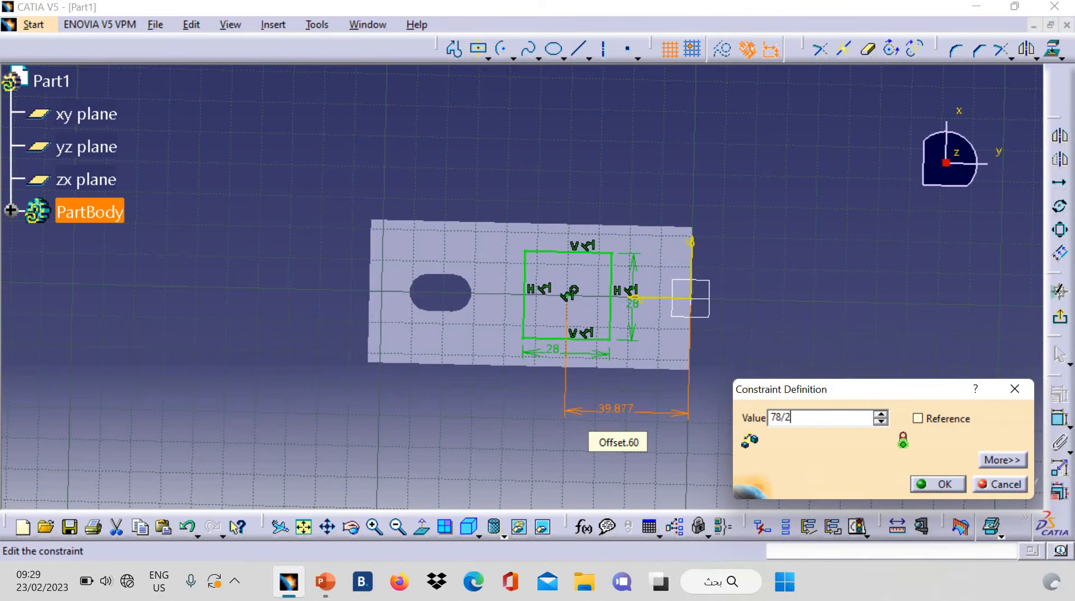
pyautogui.press('Return')
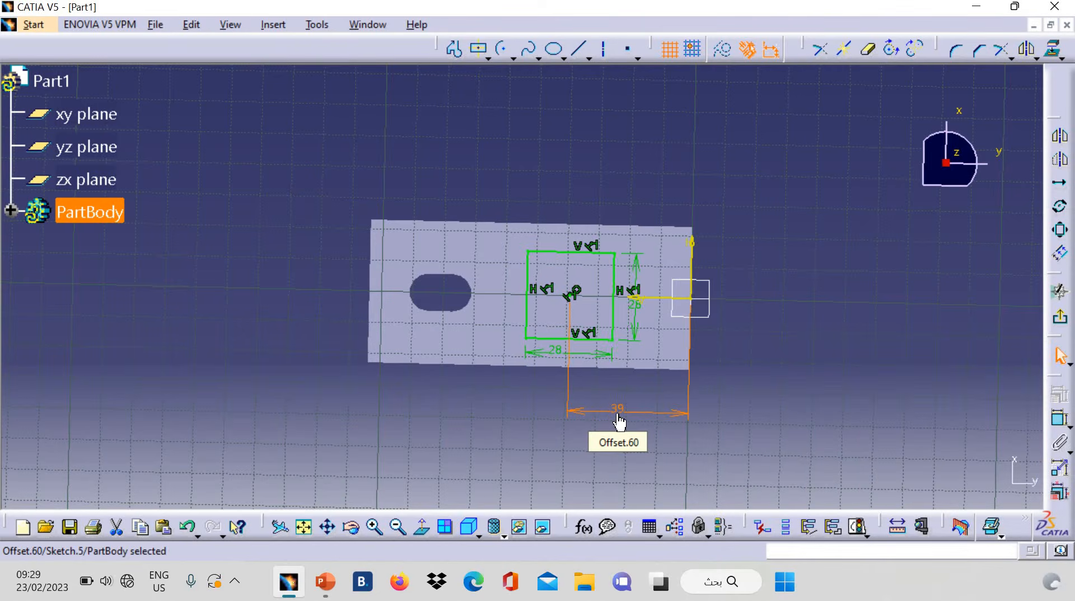
pyautogui.click(1061, 316)
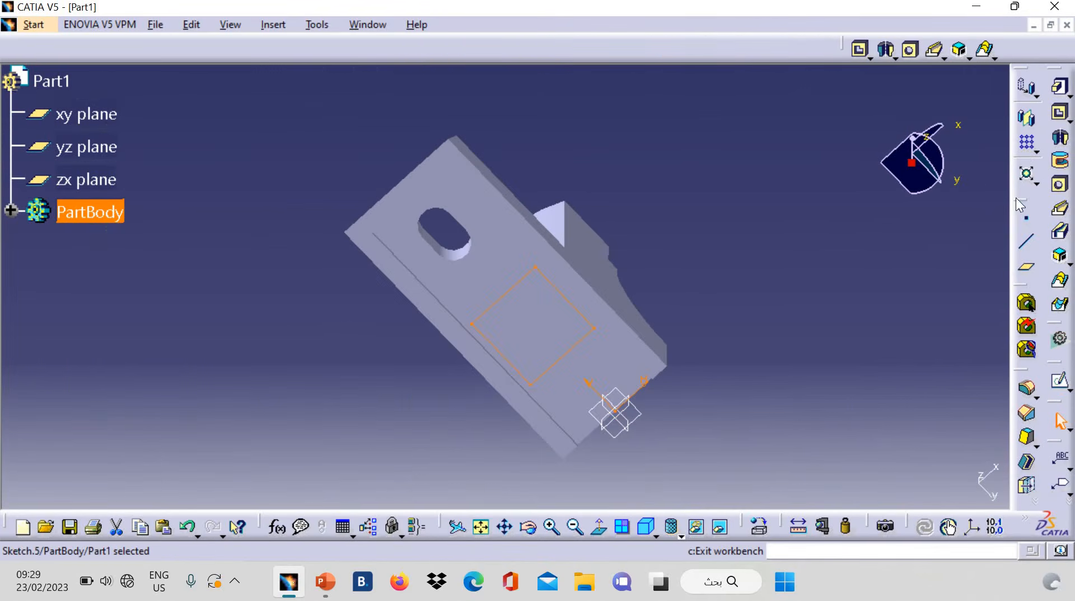
# Cut the 28 mm square sketch as a pocket 10 mm deep into the part's underside.
pyautogui.click(1060, 113)
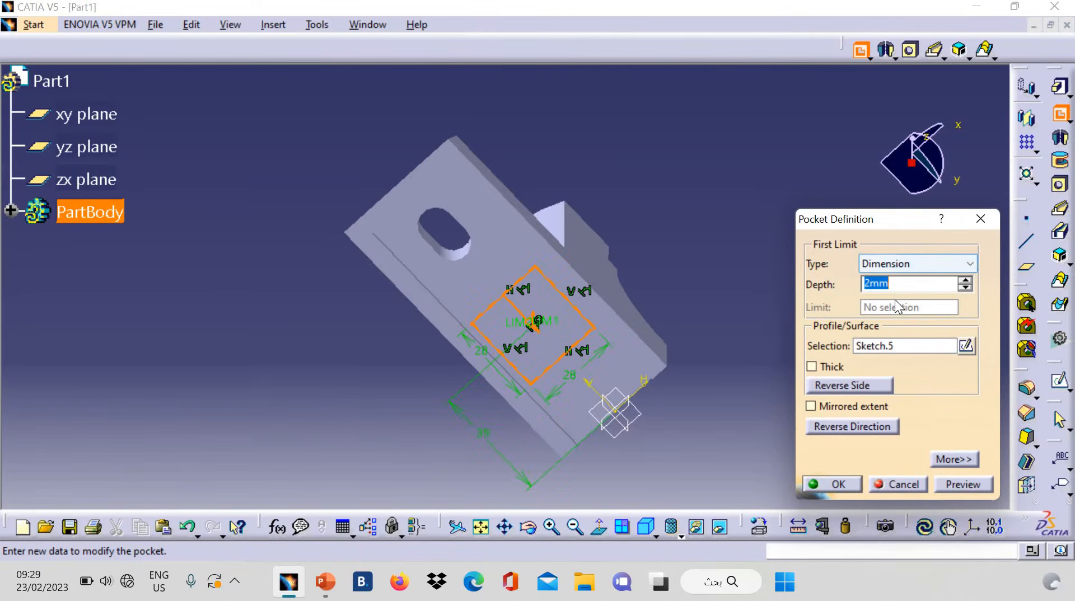
pyautogui.write('10')
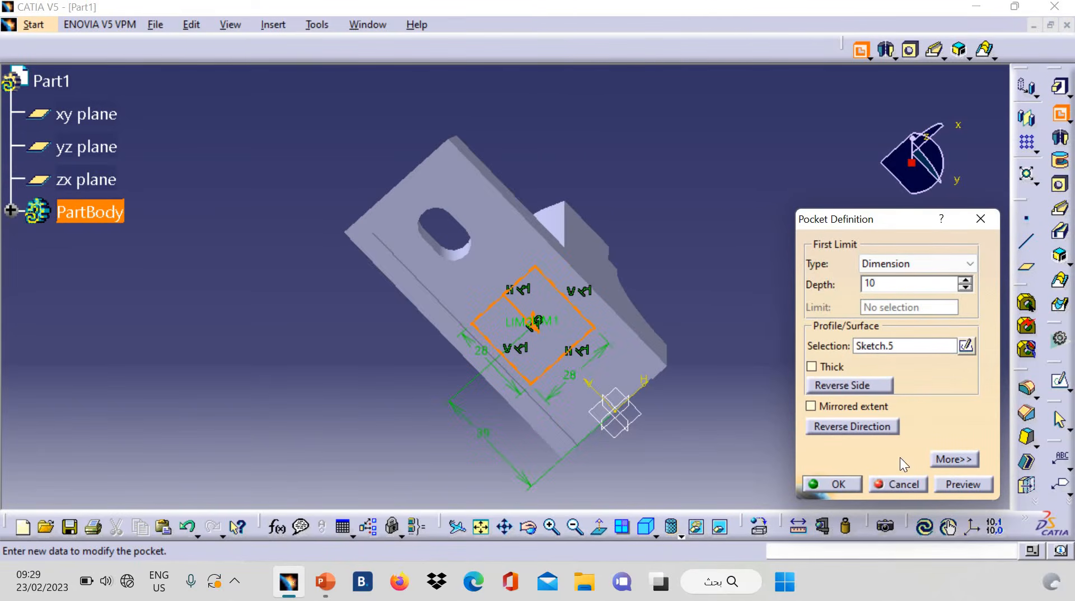
pyautogui.click(950, 484)
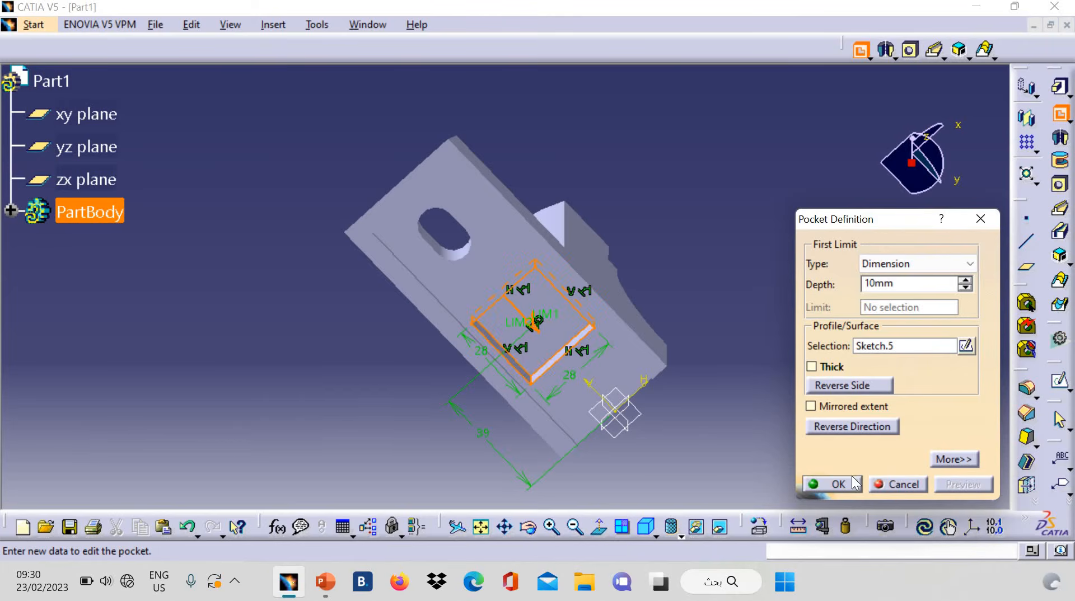
pyautogui.click(838, 485)
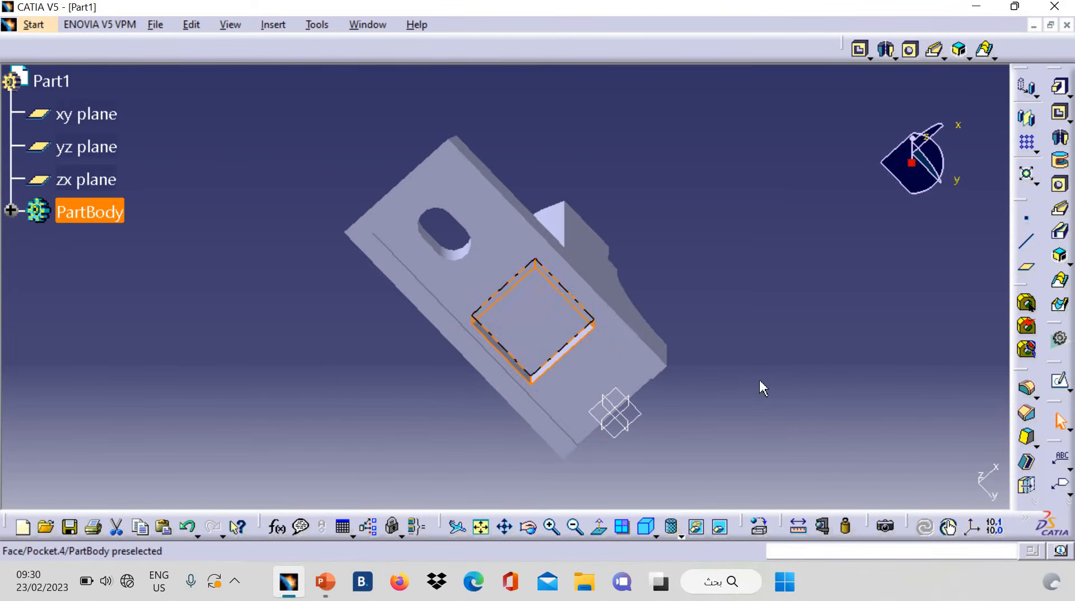
pyautogui.click(741, 381)
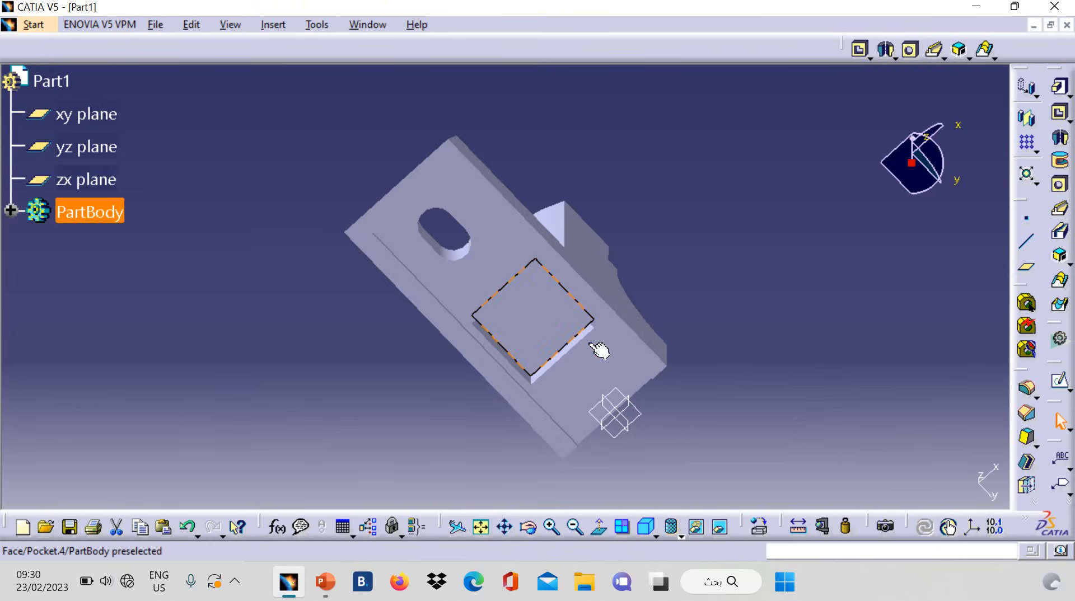
# Sketch a circle about 17.7 mm in diameter on the square pocket's floor, centred across the part's width.
pyautogui.click(568, 340)
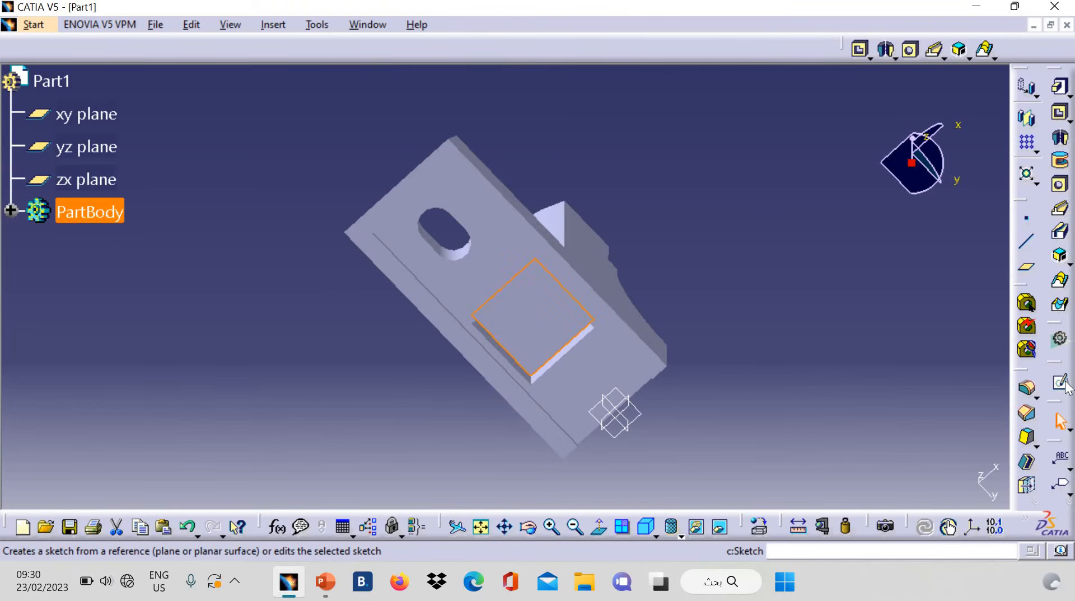
pyautogui.click(1060, 86)
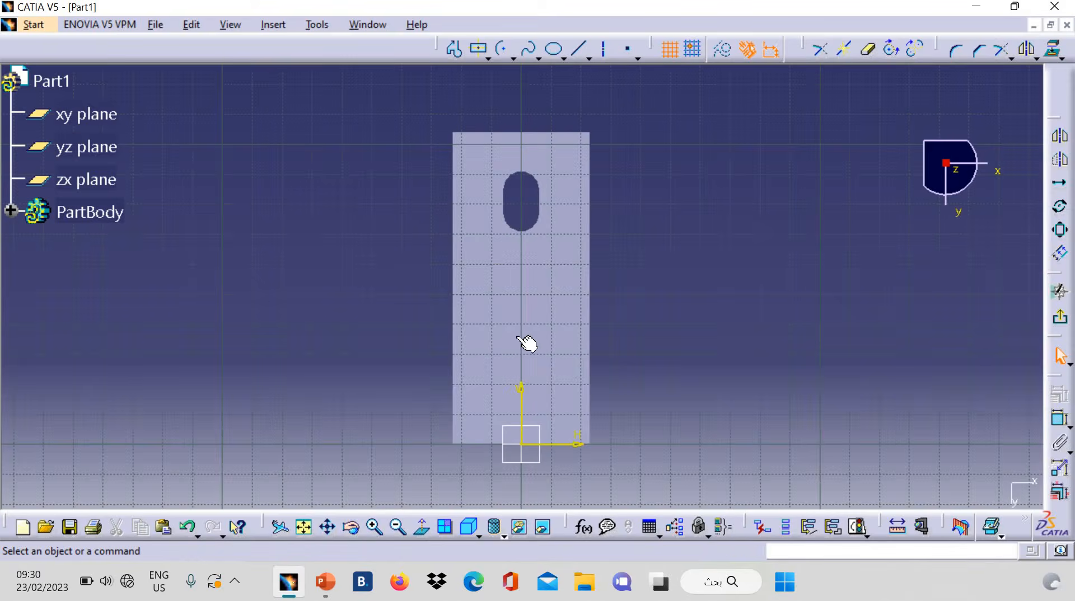
pyautogui.click(517, 338)
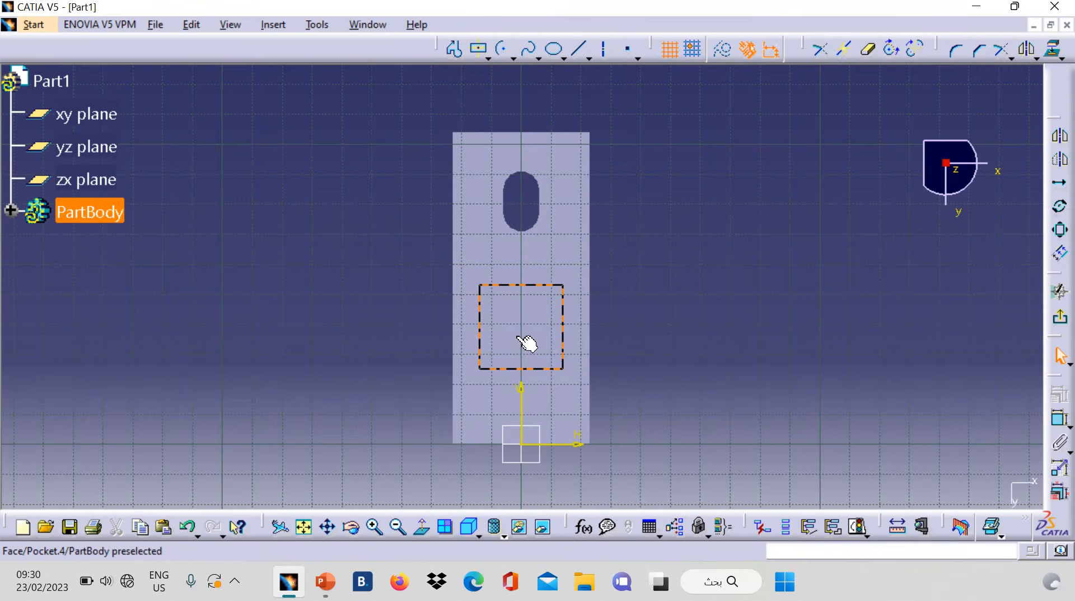
pyautogui.click(481, 52)
pyautogui.click(513, 58)
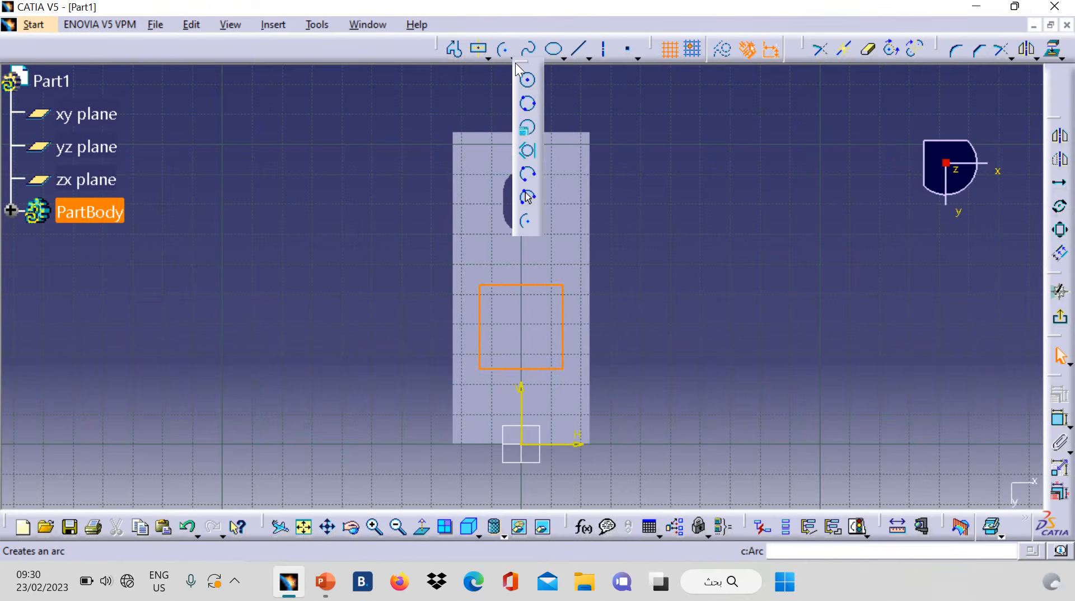
pyautogui.click(529, 83)
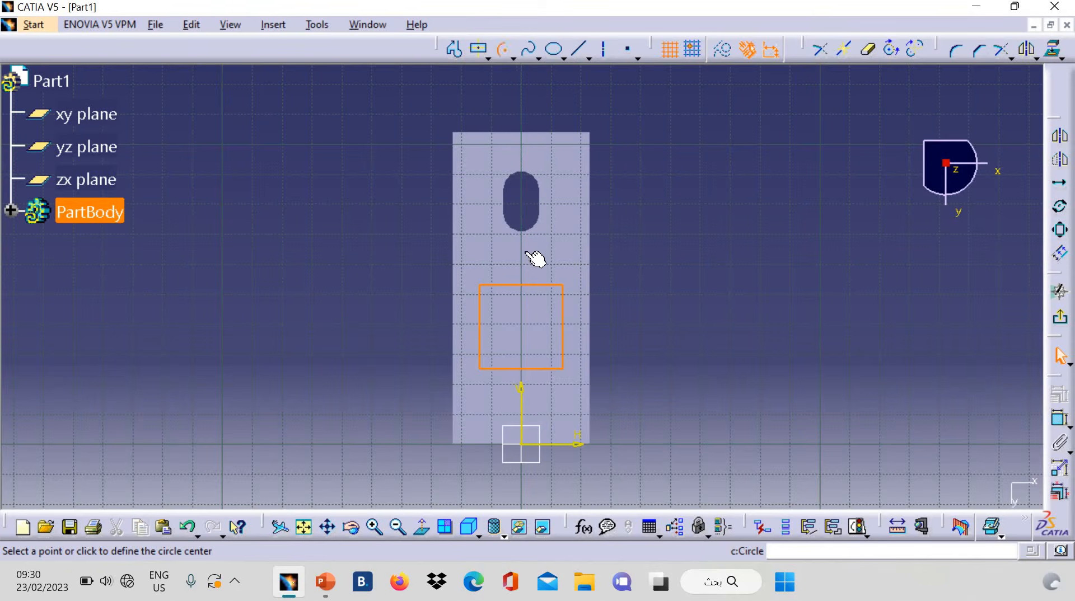
pyautogui.click(521, 325)
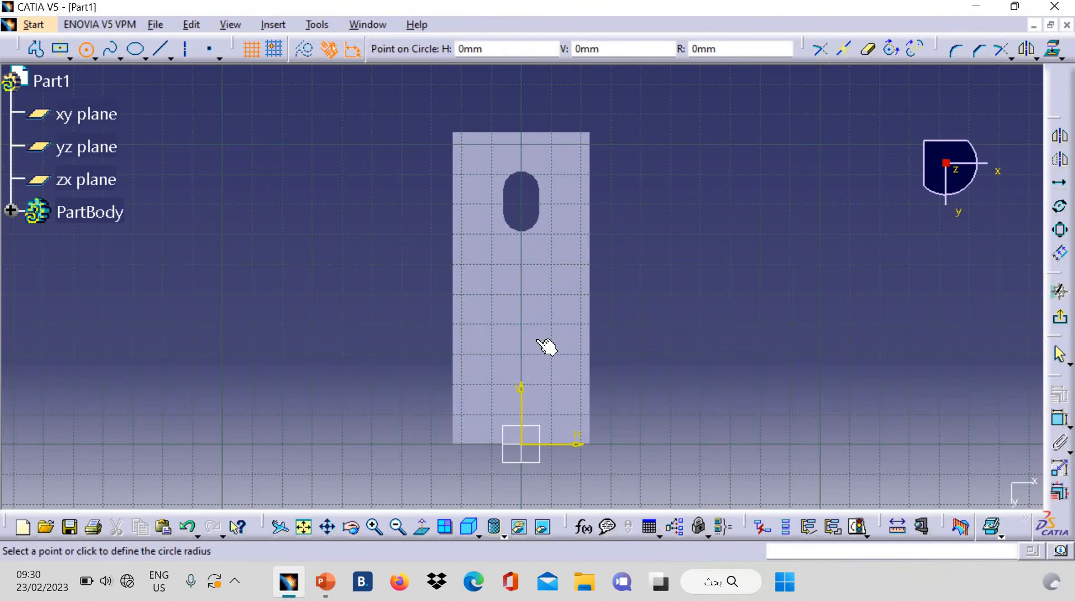
pyautogui.click(538, 346)
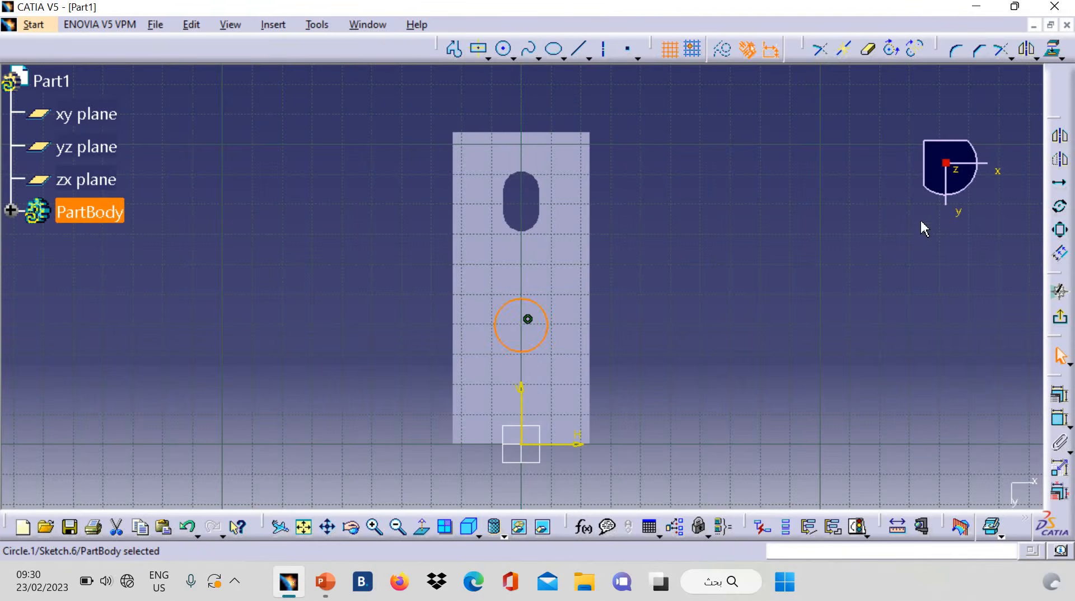
# Dimension the circle's diameter as 12 mm.
pyautogui.click(1060, 396)
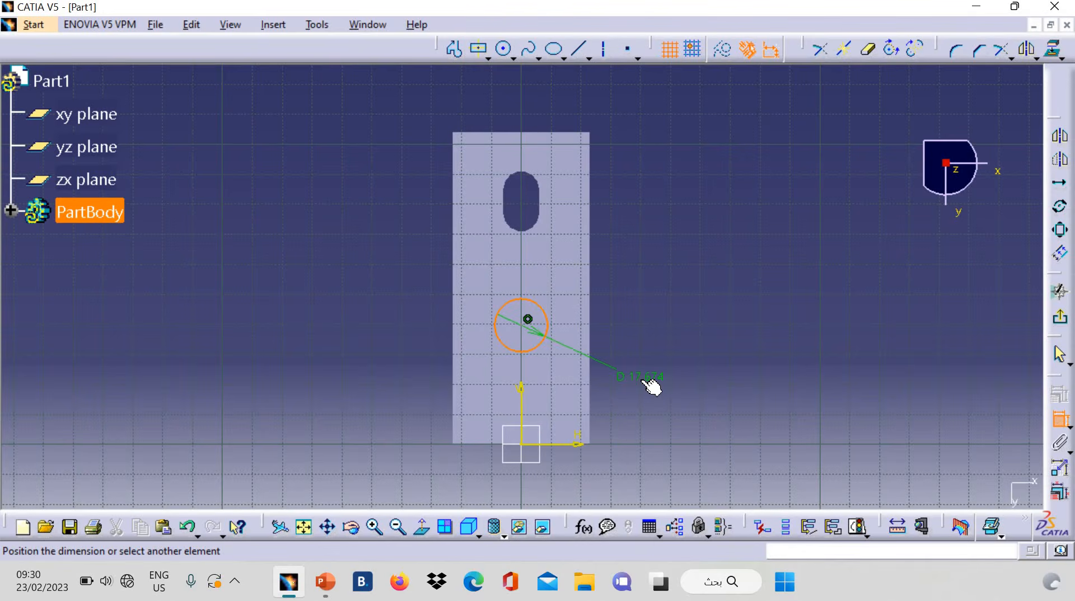
pyautogui.click(643, 386)
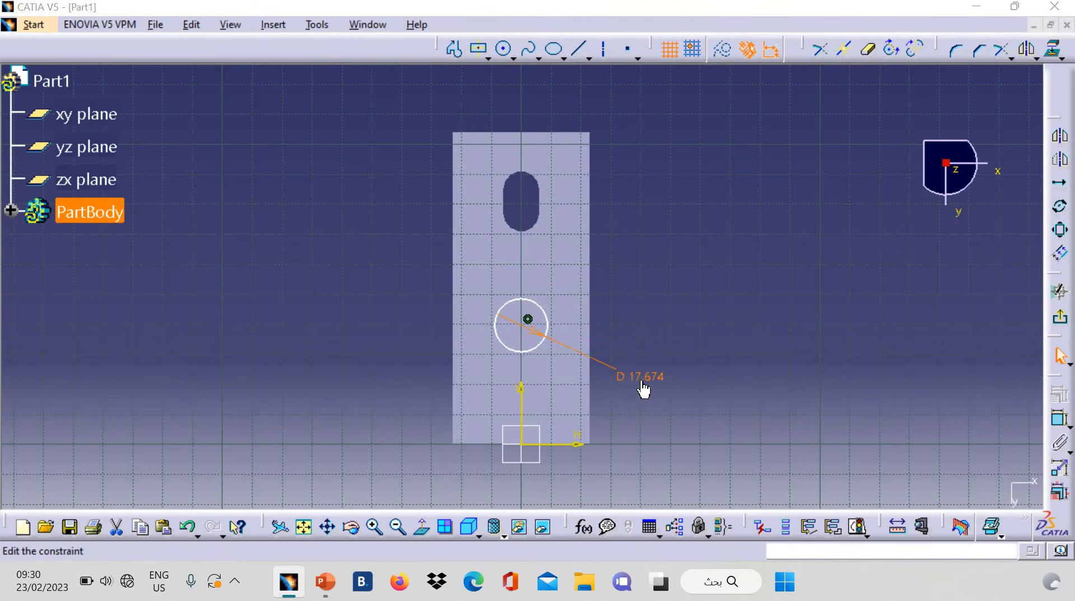
pyautogui.doubleClick(643, 388)
pyautogui.write('12')
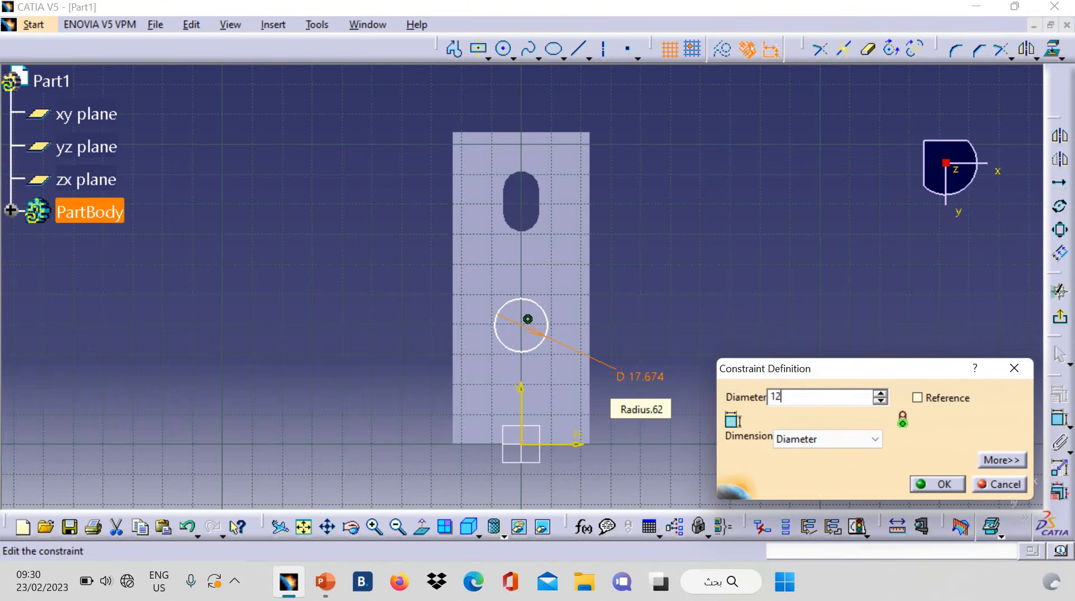
pyautogui.press('Return')
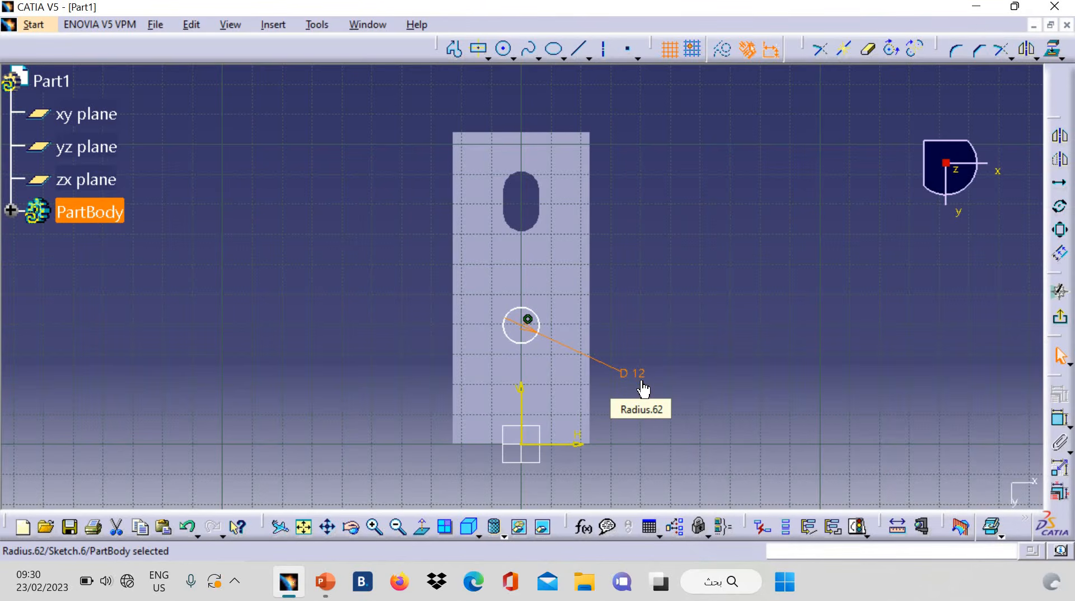
# Dimension the distance from the circle's centre to the sketch origin as 78/2 (39 mm), and finish the sketch.
pyautogui.click(1061, 421)
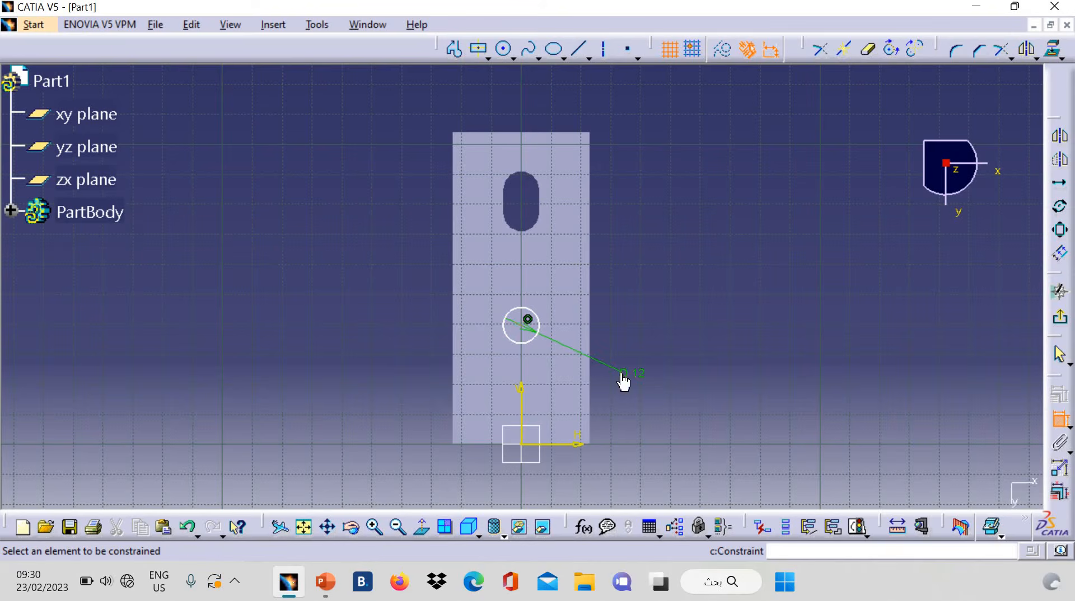
pyautogui.click(521, 330)
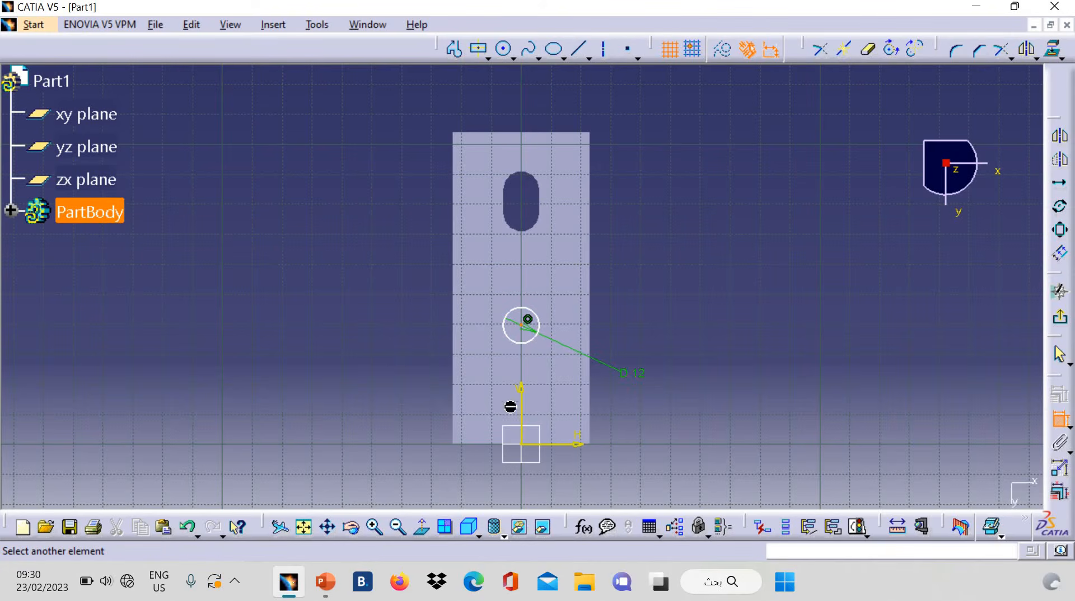
pyautogui.click(522, 445)
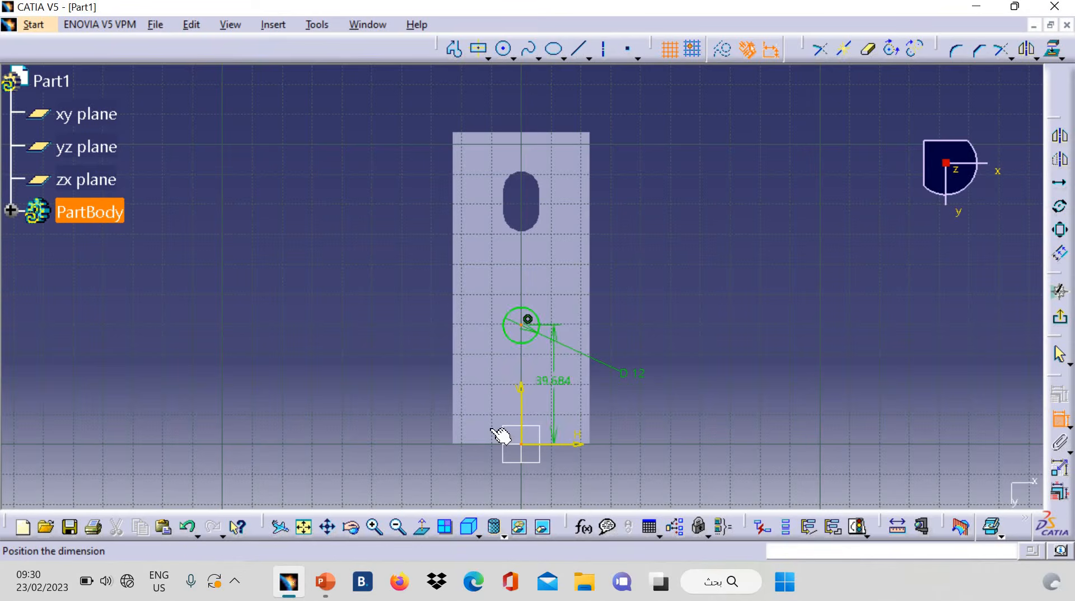
pyautogui.click(392, 394)
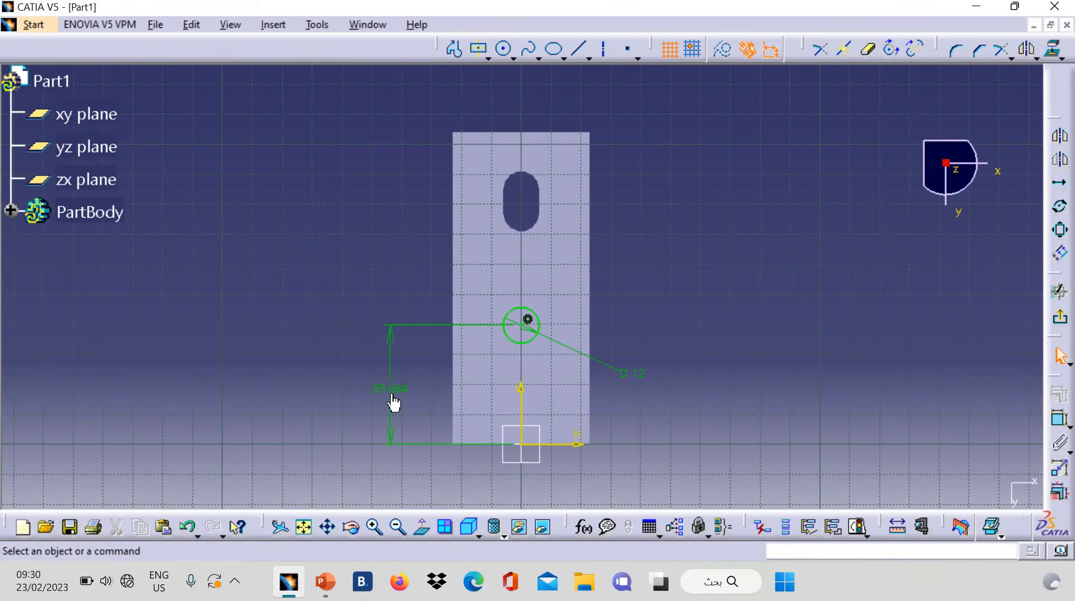
pyautogui.doubleClick(391, 395)
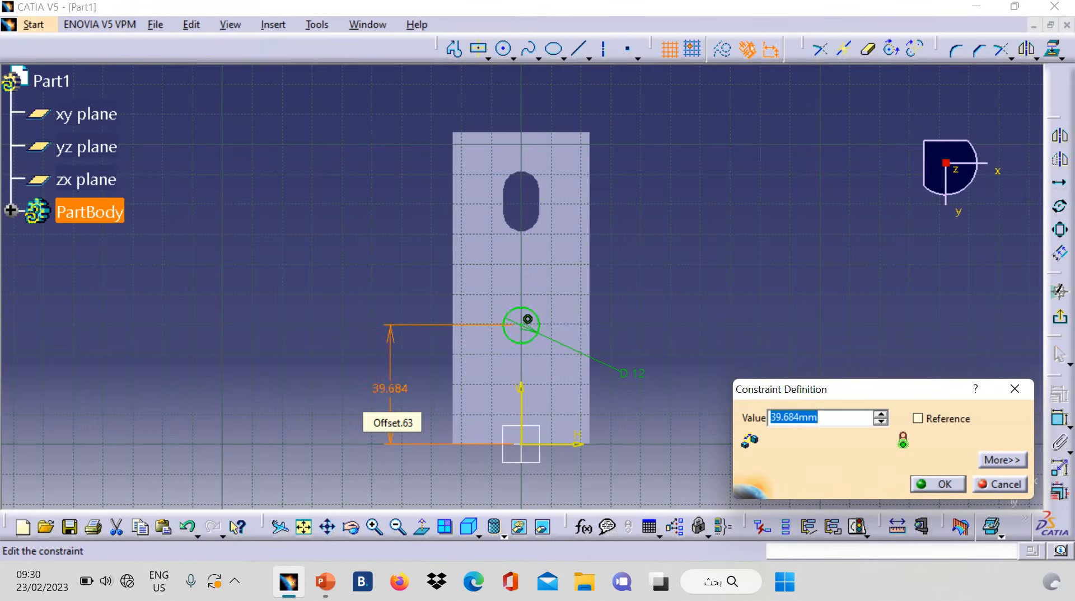
pyautogui.write('78/2')
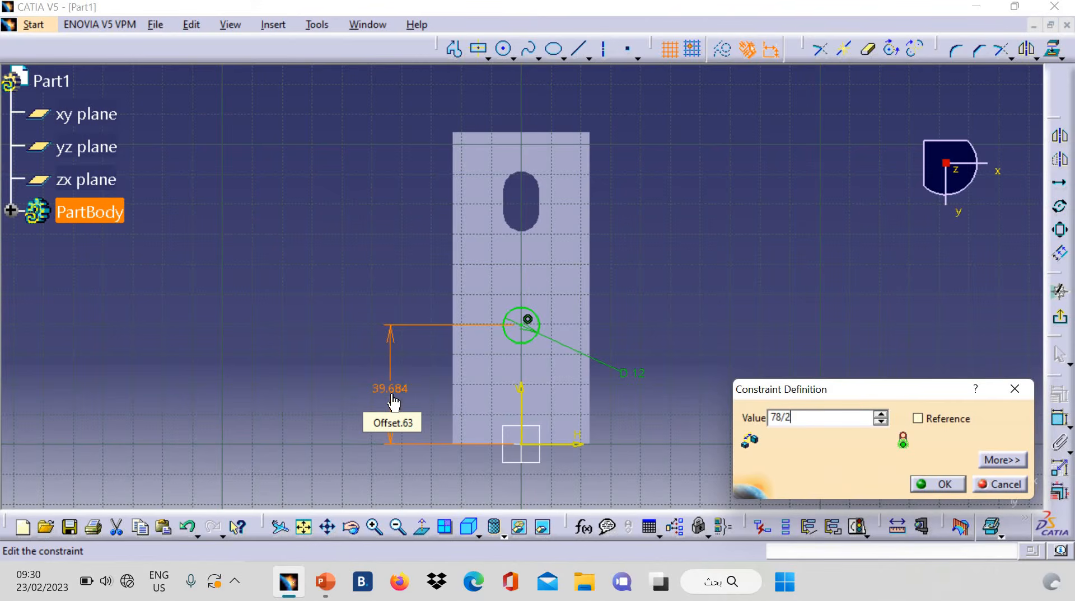
pyautogui.press('Return')
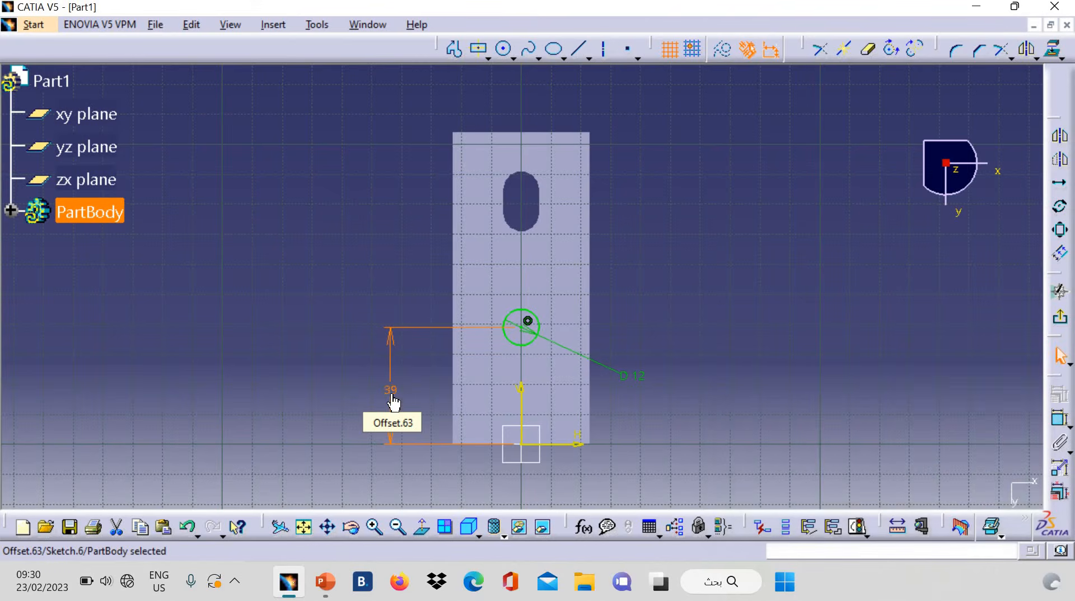
pyautogui.click(1060, 316)
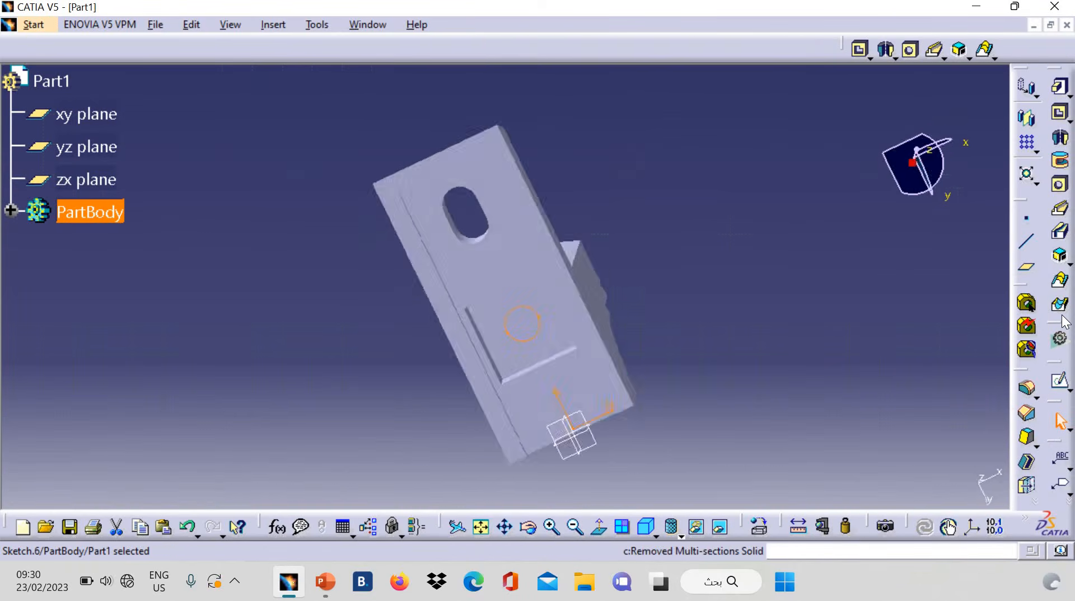
# Cut the 12 mm circle through the upright as a pocket with its limit type set to Up to next.
pyautogui.click(1057, 115)
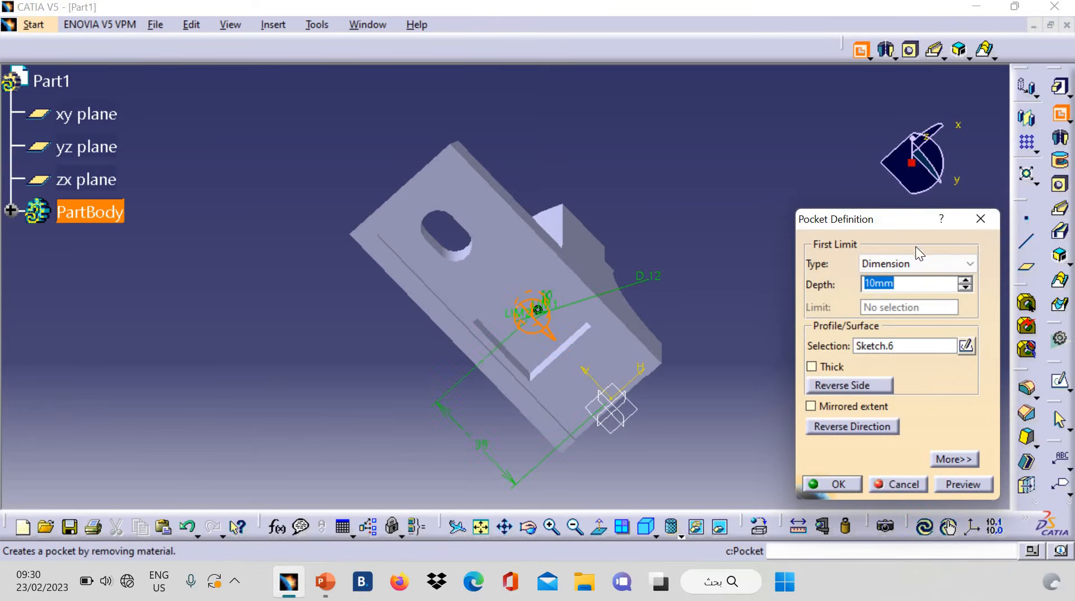
pyautogui.click(916, 263)
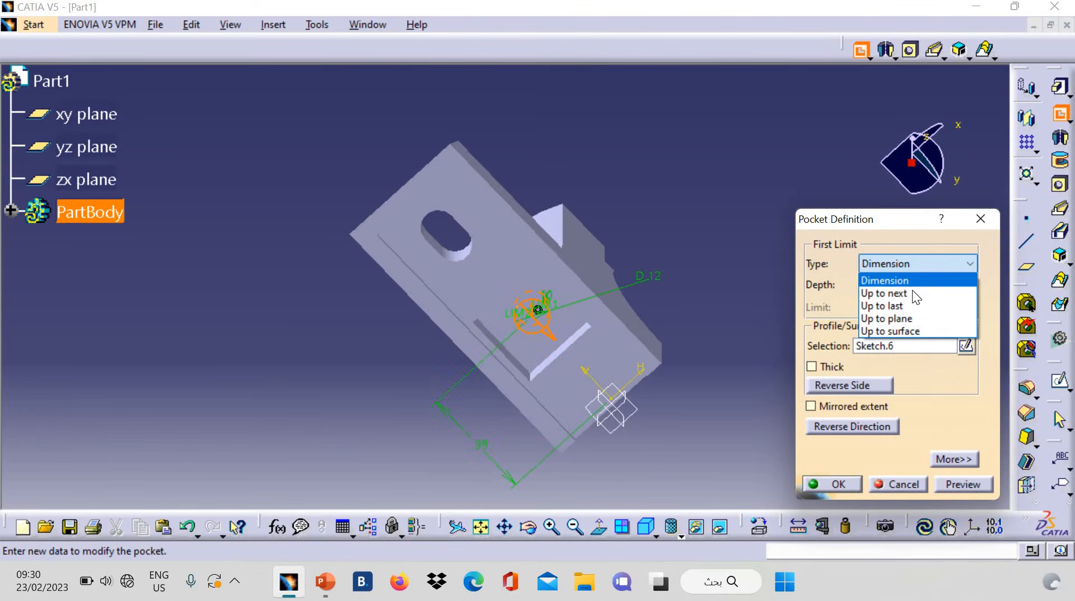
pyautogui.click(912, 292)
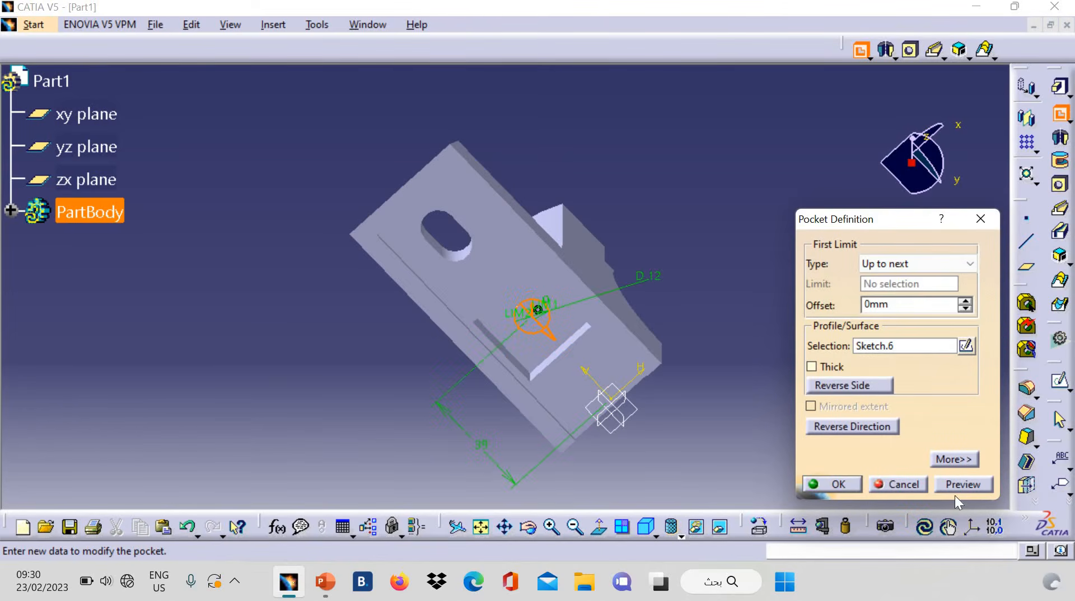
pyautogui.click(964, 481)
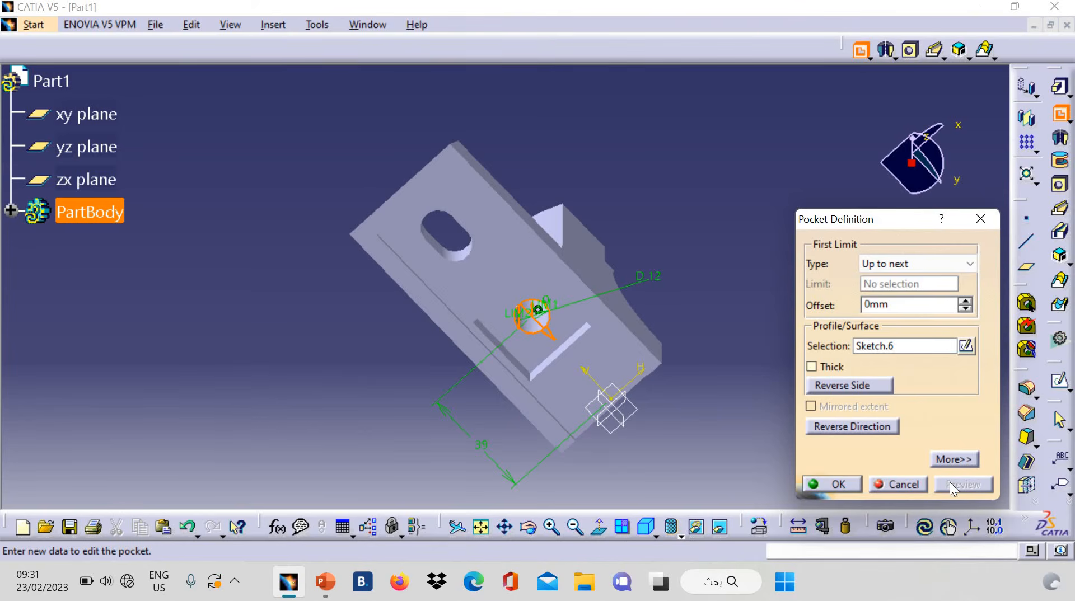
pyautogui.click(834, 484)
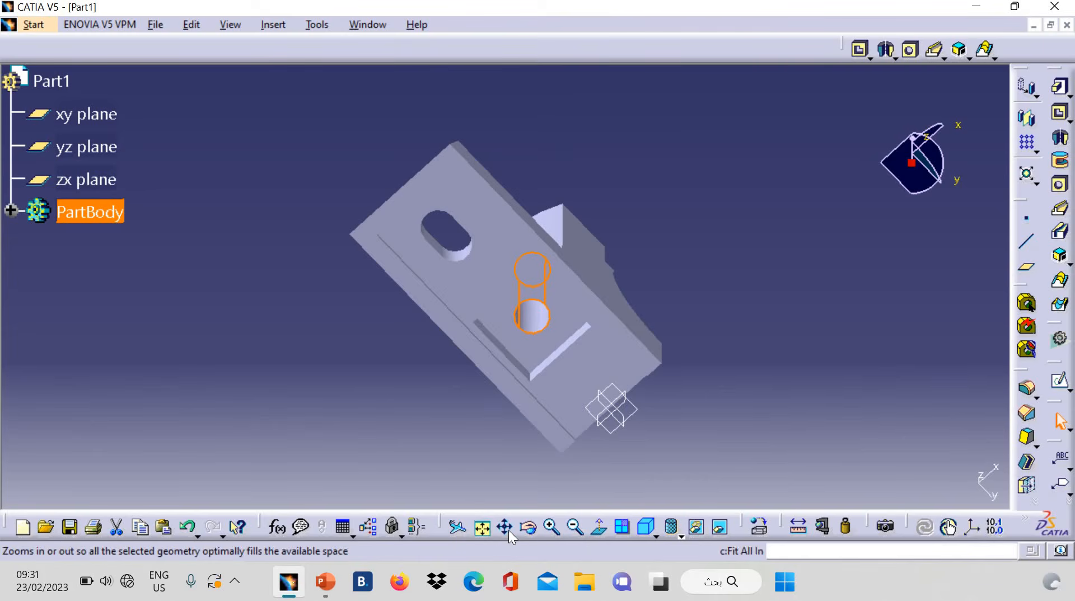
# Apply an edge fillet to the inner corner edge where the upright's curved outer face meets the slotted base.
pyautogui.click(529, 528)
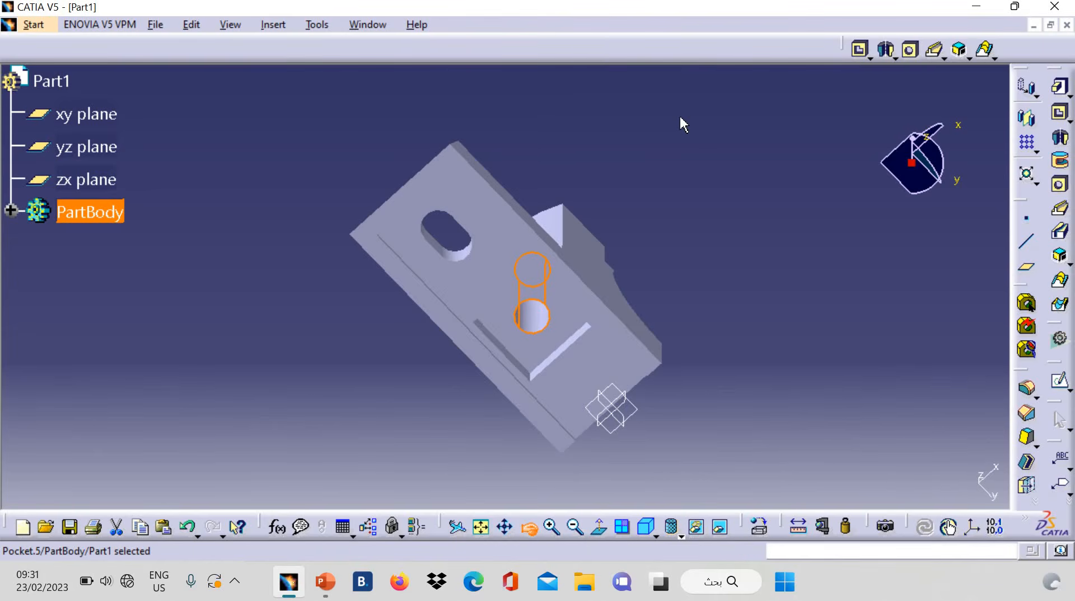
pyautogui.moveTo(601, 204); pyautogui.dragTo(494, 377)
pyautogui.click(552, 454)
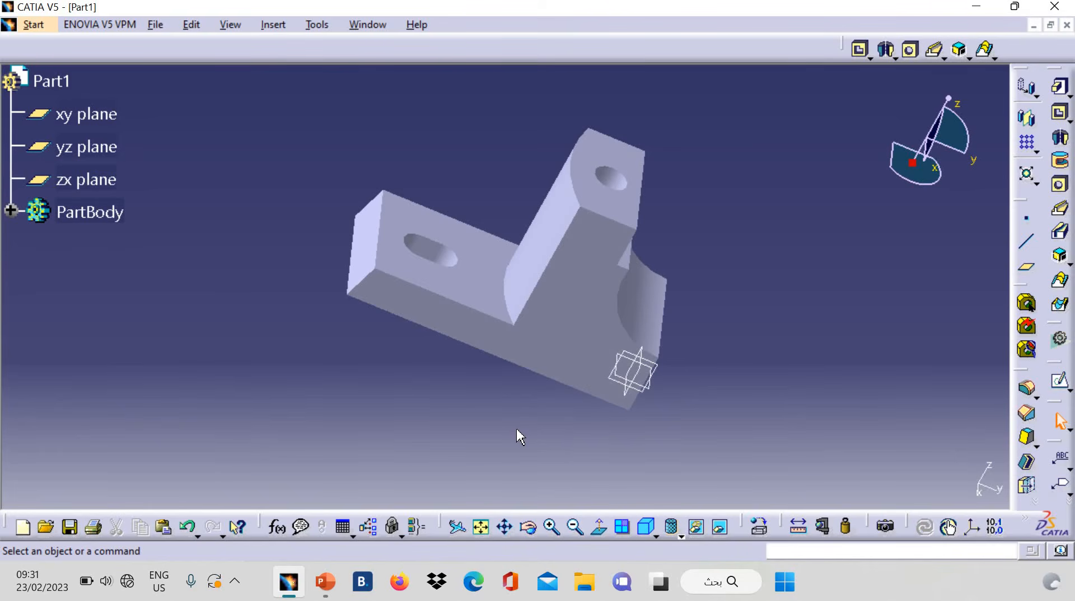
pyautogui.click(646, 528)
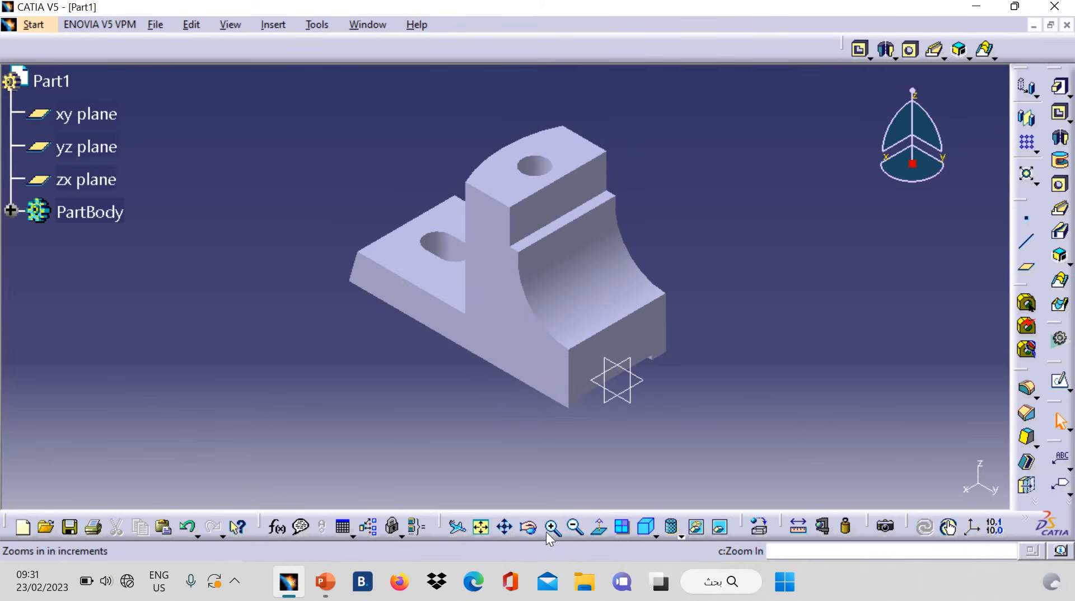
pyautogui.click(529, 528)
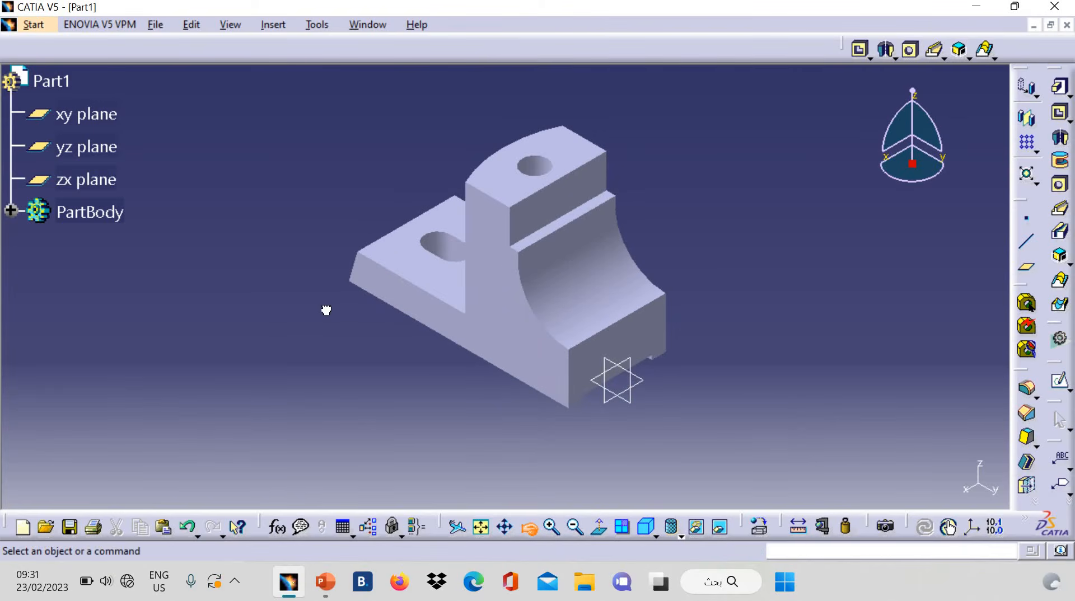
pyautogui.moveTo(327, 309); pyautogui.dragTo(422, 343)
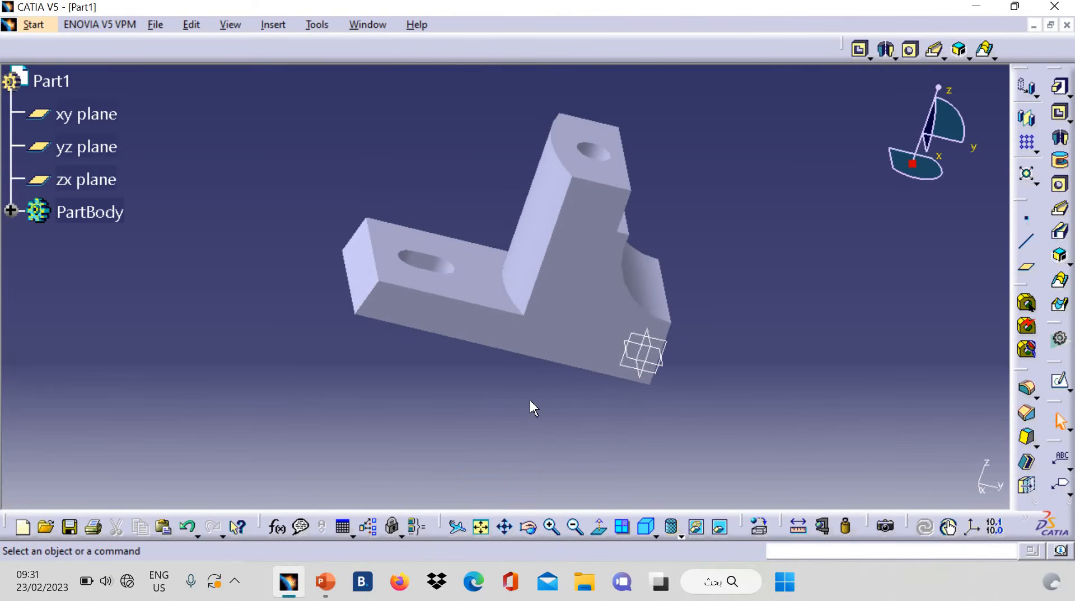
pyautogui.click(518, 299)
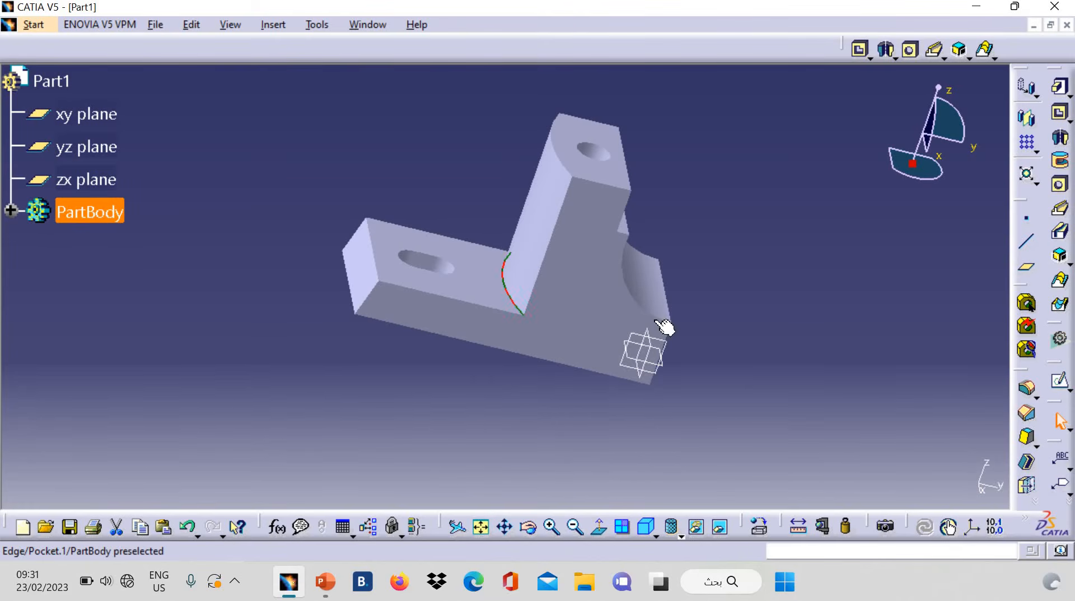
pyautogui.click(1026, 386)
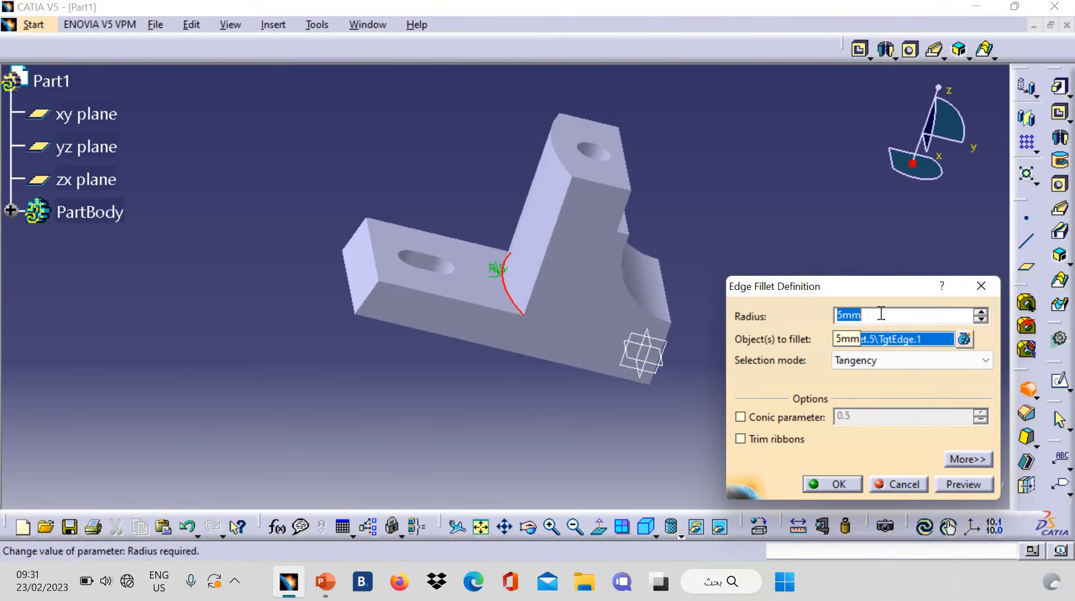
pyautogui.press('BackSpace')
pyautogui.click(818, 485)
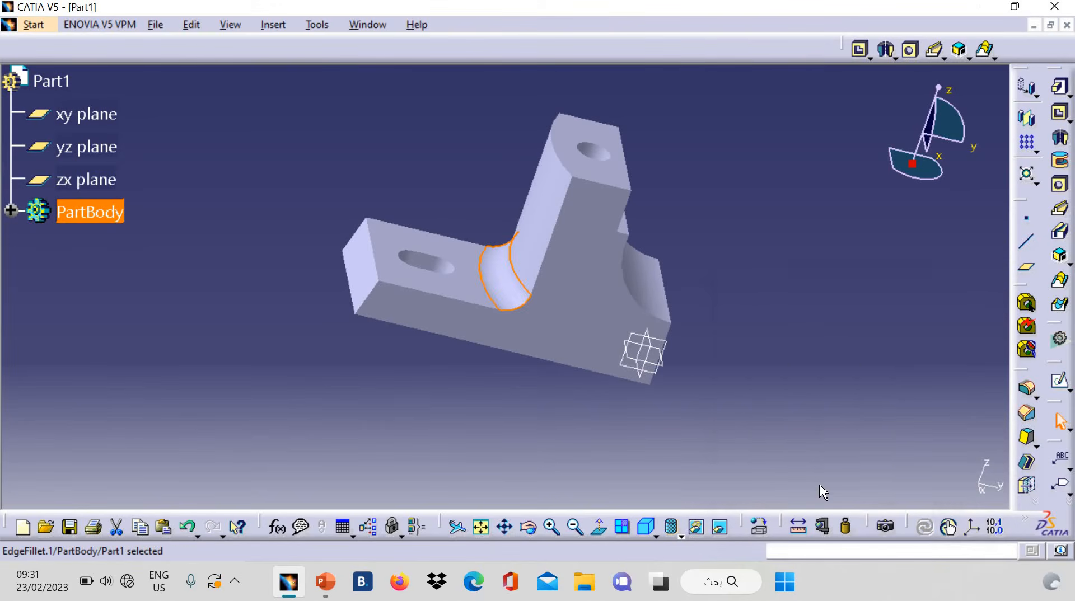
pyautogui.click(601, 430)
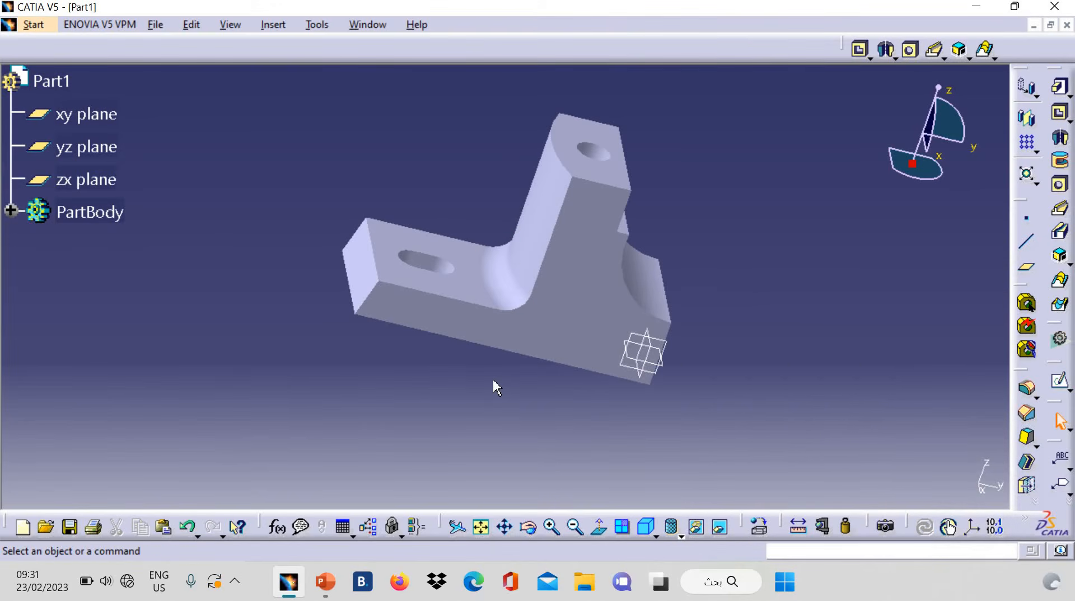
# Chamfer the upper edge of the base slot with length 1 mm and angle 45deg, using tangency propagation.
pyautogui.click(448, 268)
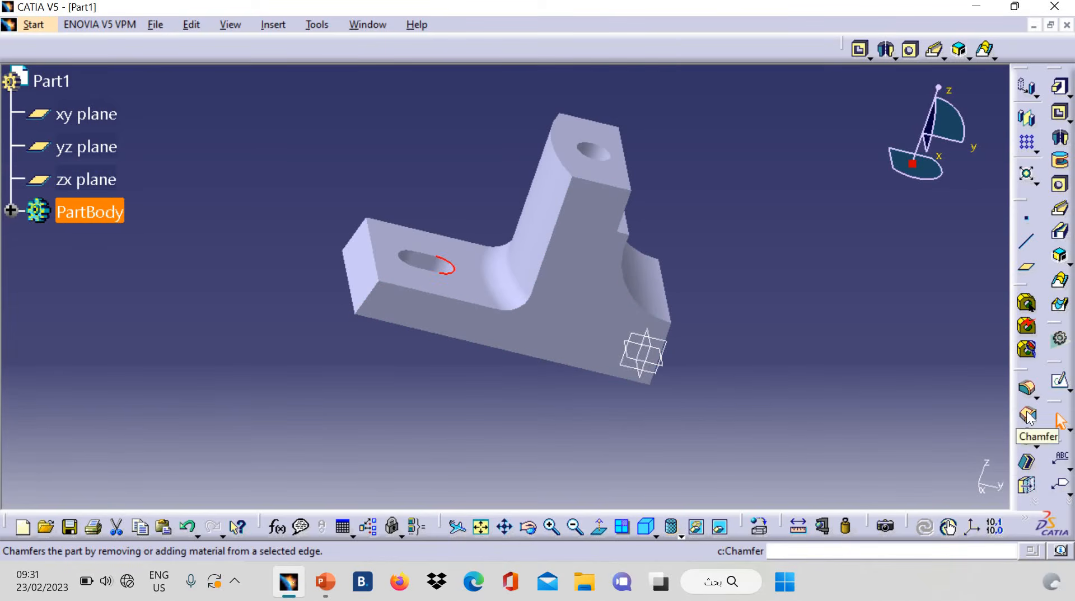
pyautogui.click(1058, 417)
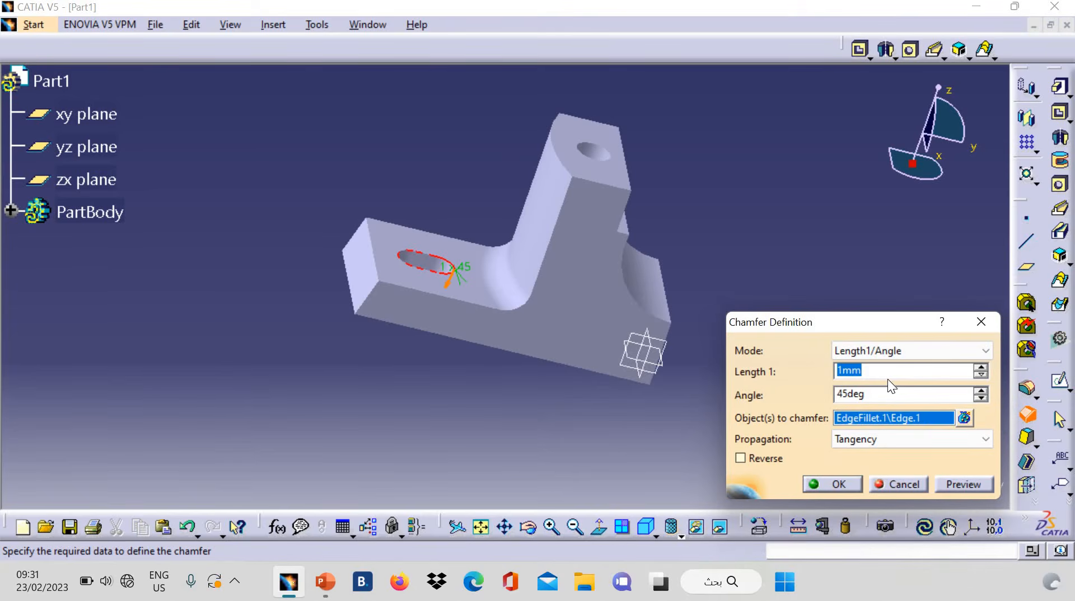
pyautogui.write('1')
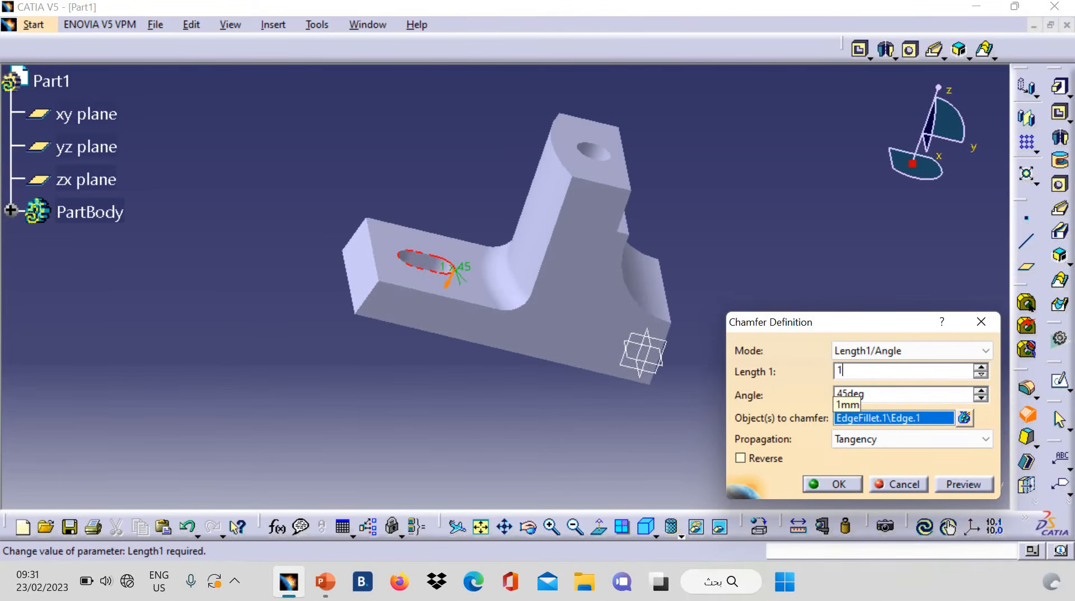
pyautogui.click(830, 482)
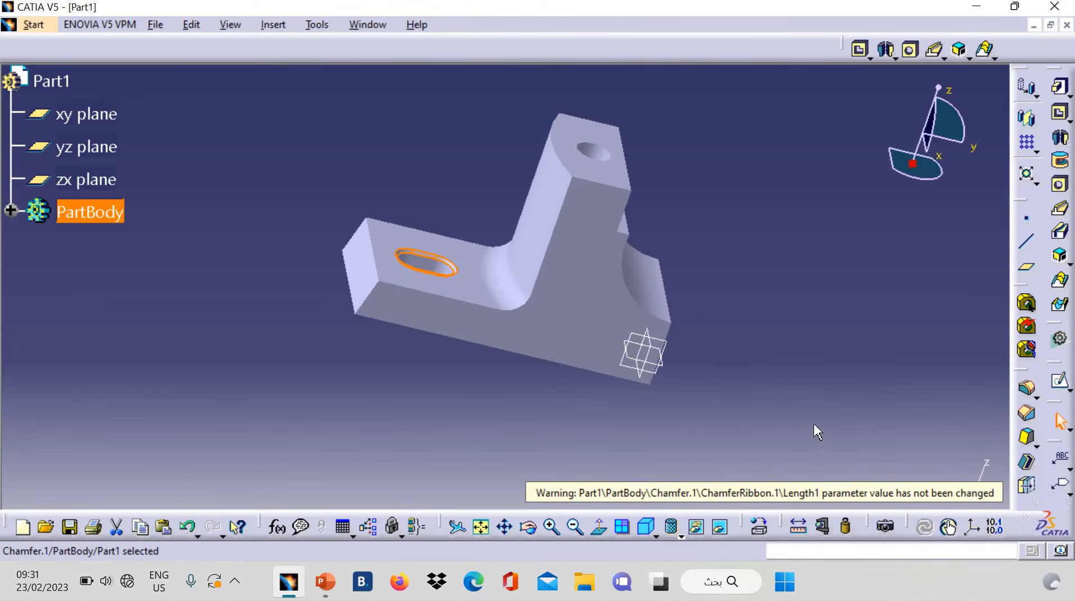
pyautogui.click(771, 448)
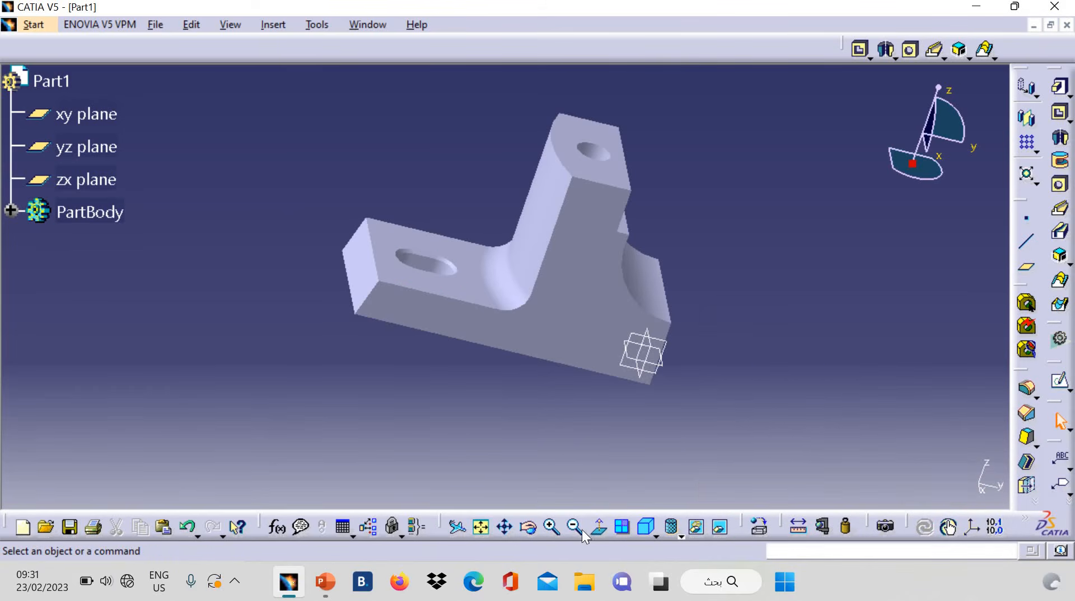
# Chamfer both curved side edges of the arc pocket with length 2 mm and angle 45deg.
pyautogui.click(530, 531)
pyautogui.moveTo(698, 250); pyautogui.dragTo(661, 305)
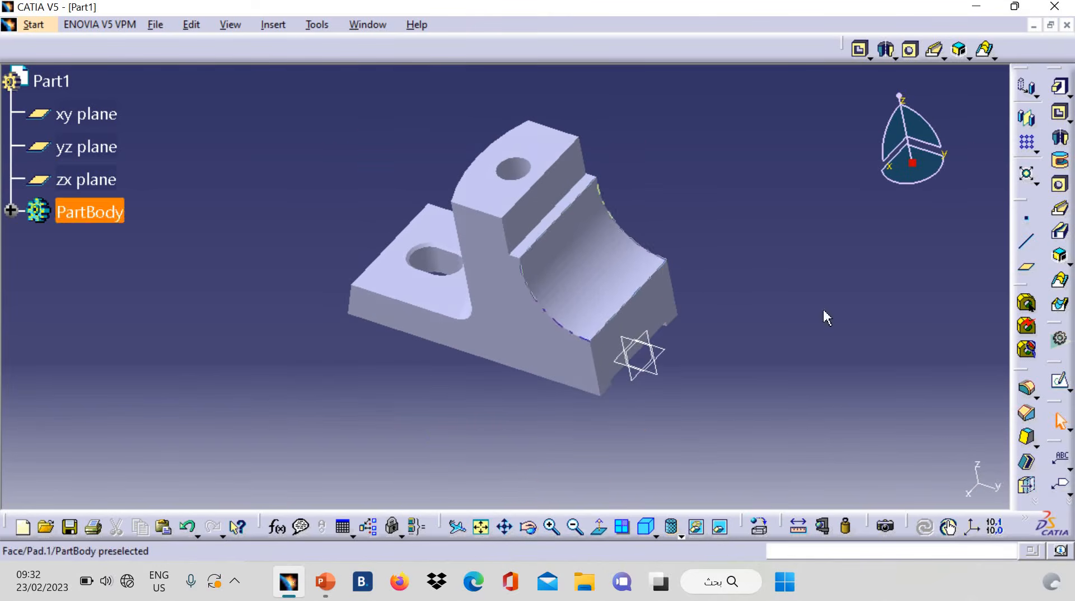
pyautogui.click(1028, 415)
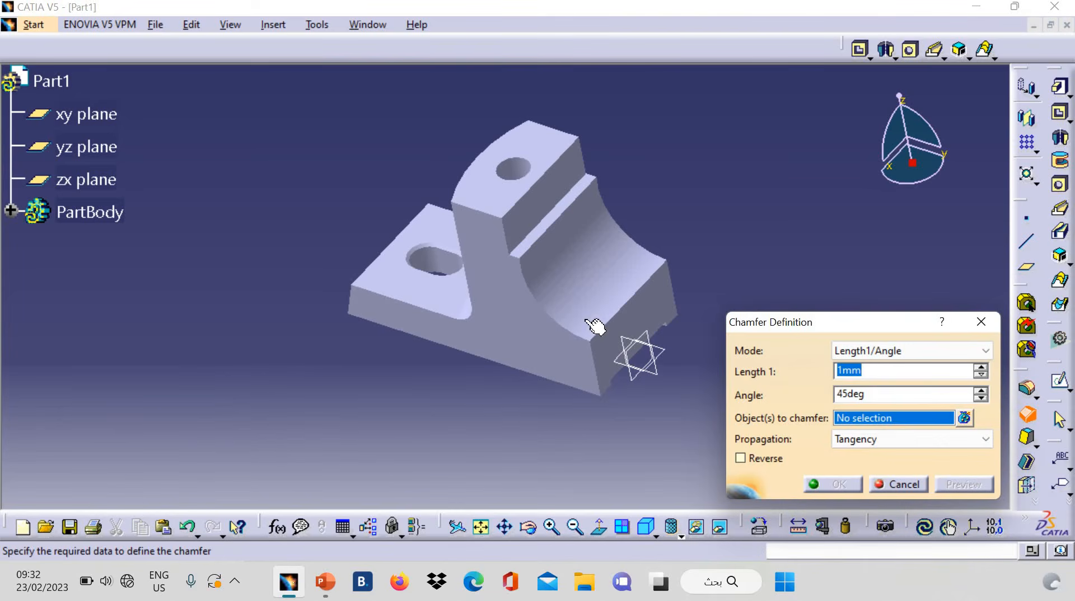
pyautogui.click(558, 324)
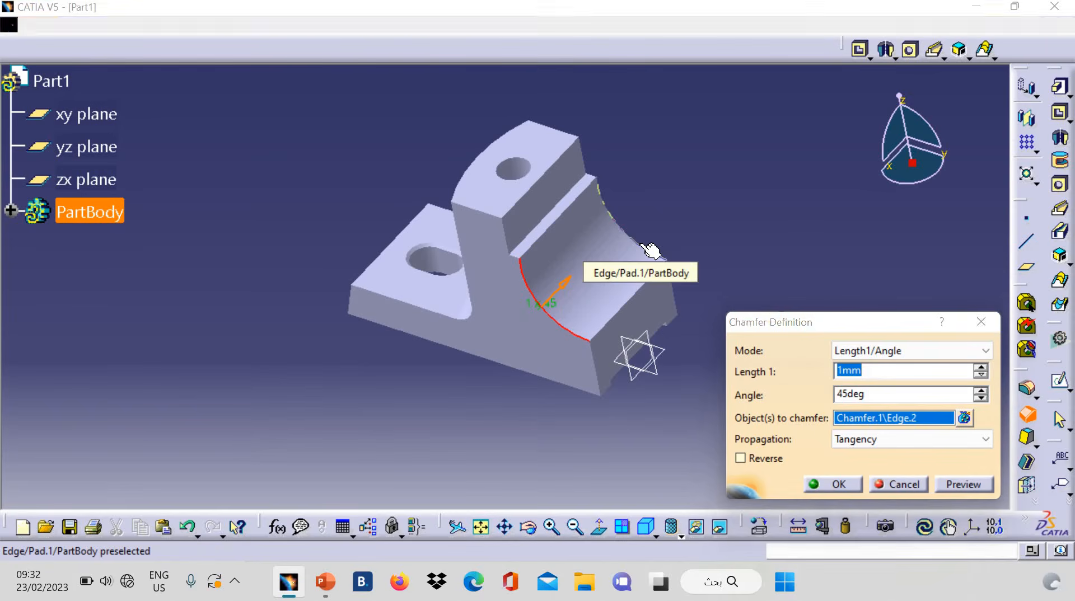
pyautogui.click(644, 247)
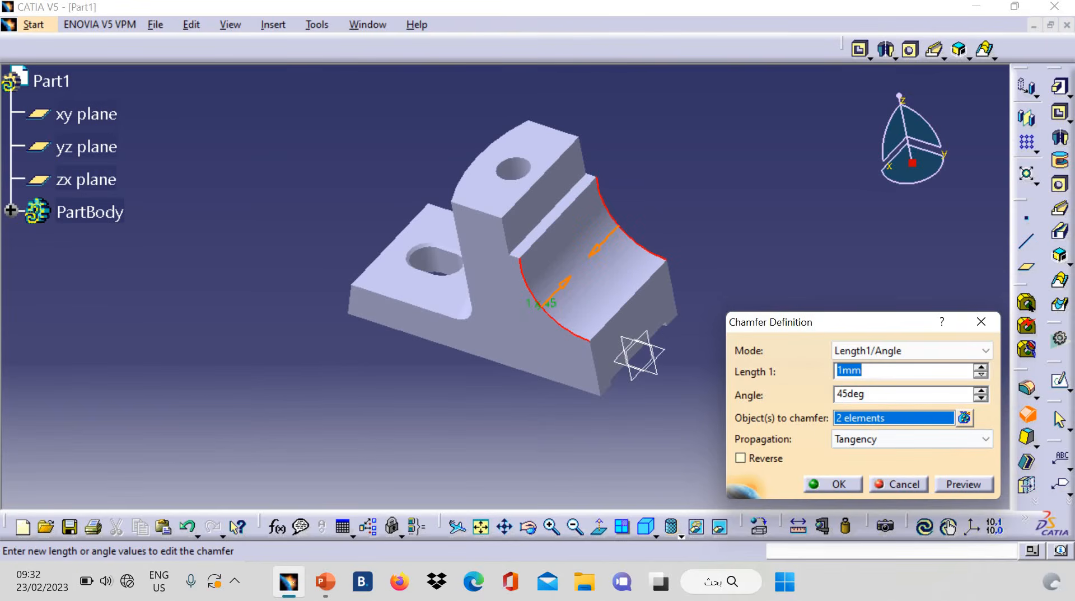
pyautogui.write('2')
pyautogui.click(818, 481)
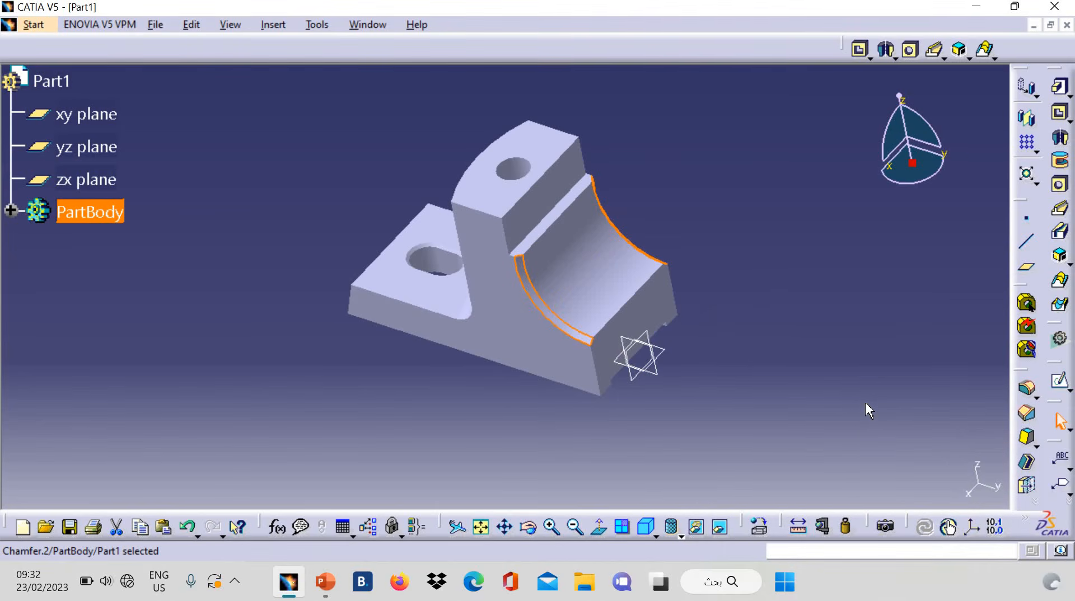
pyautogui.click(866, 403)
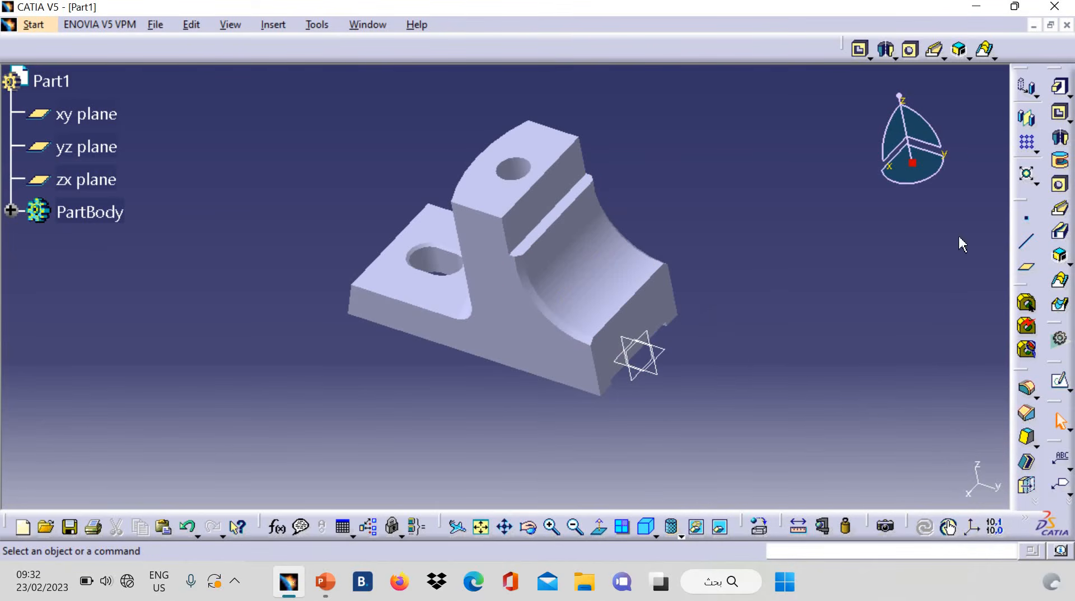
# Mirror the current solid about the planar end face below the arc pocket.
pyautogui.click(1028, 120)
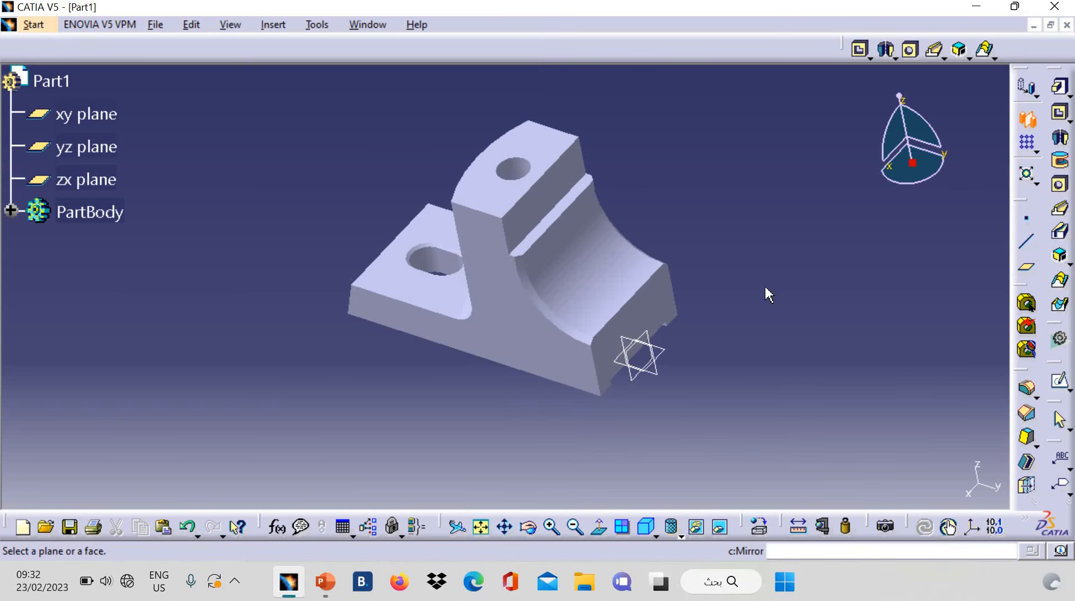
pyautogui.click(662, 304)
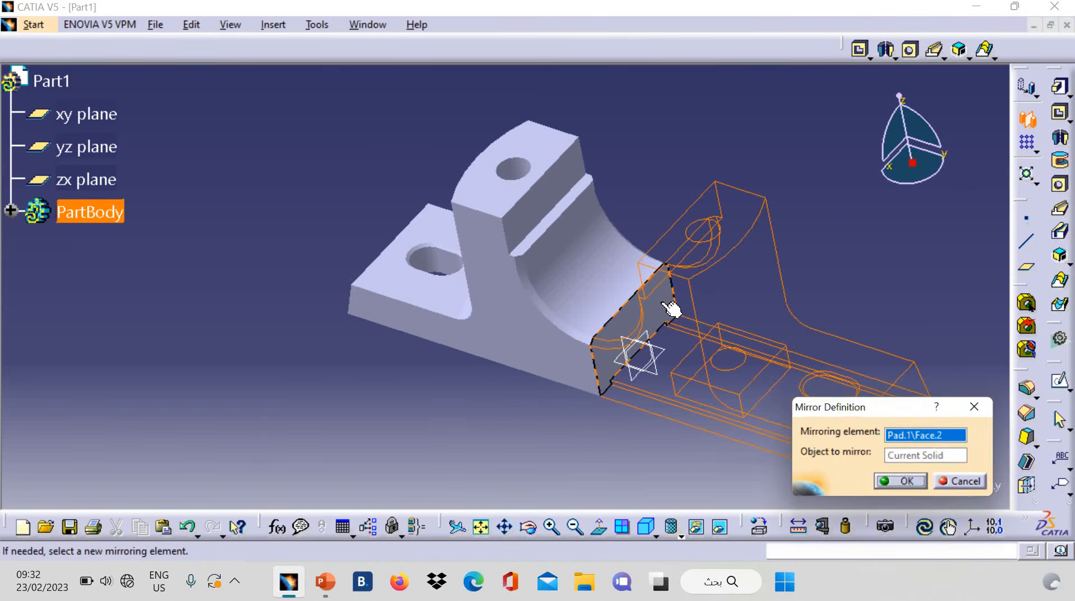
pyautogui.click(891, 485)
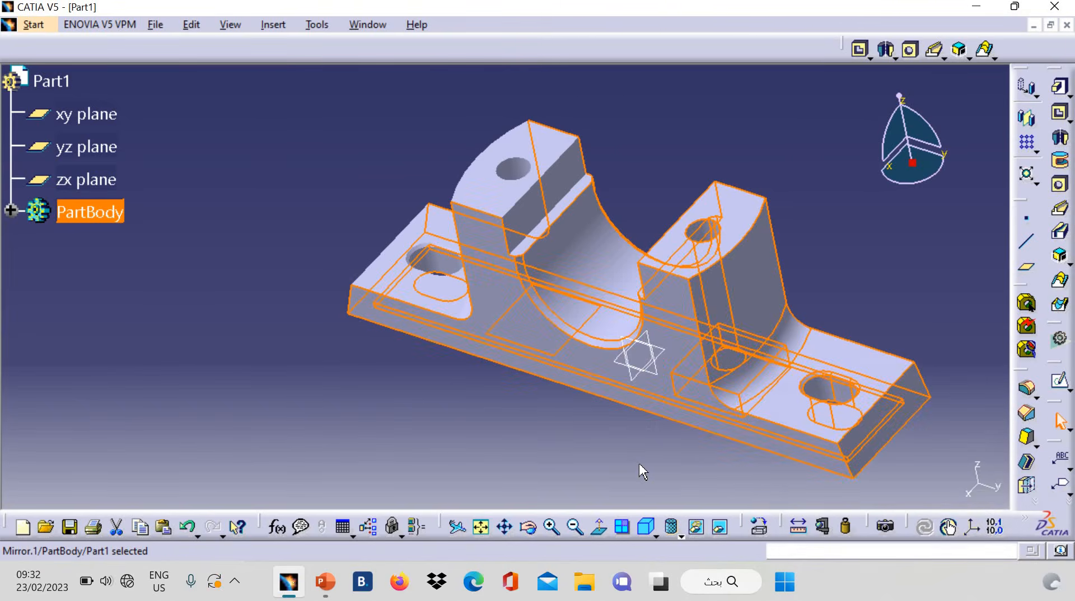
pyautogui.click(641, 496)
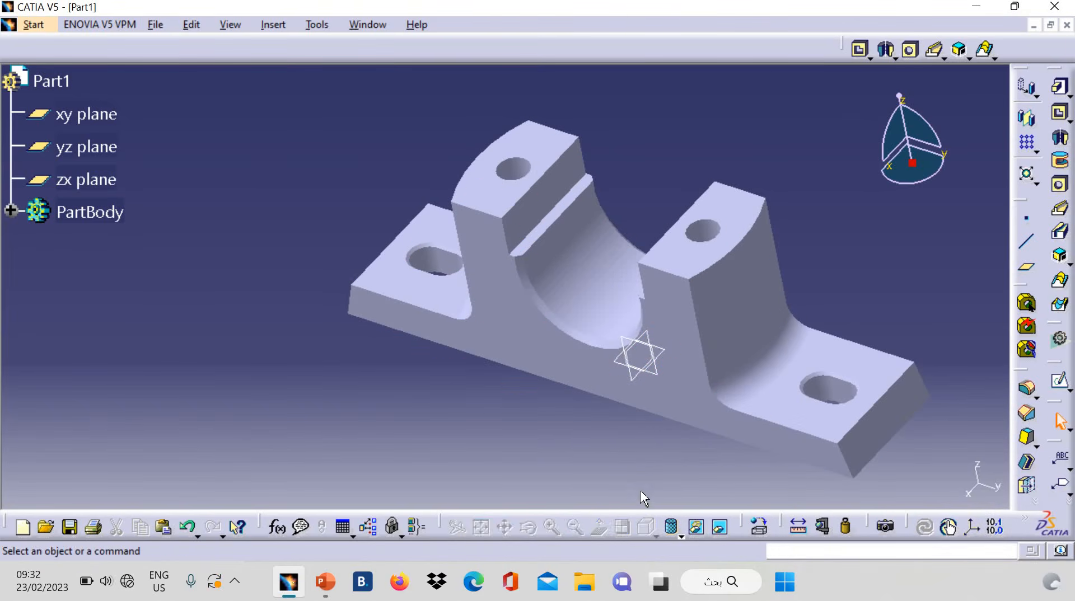
# Create a reference plane offset 20 mm from the upright's top face, with the direction reversed to point down into the part.
pyautogui.click(643, 529)
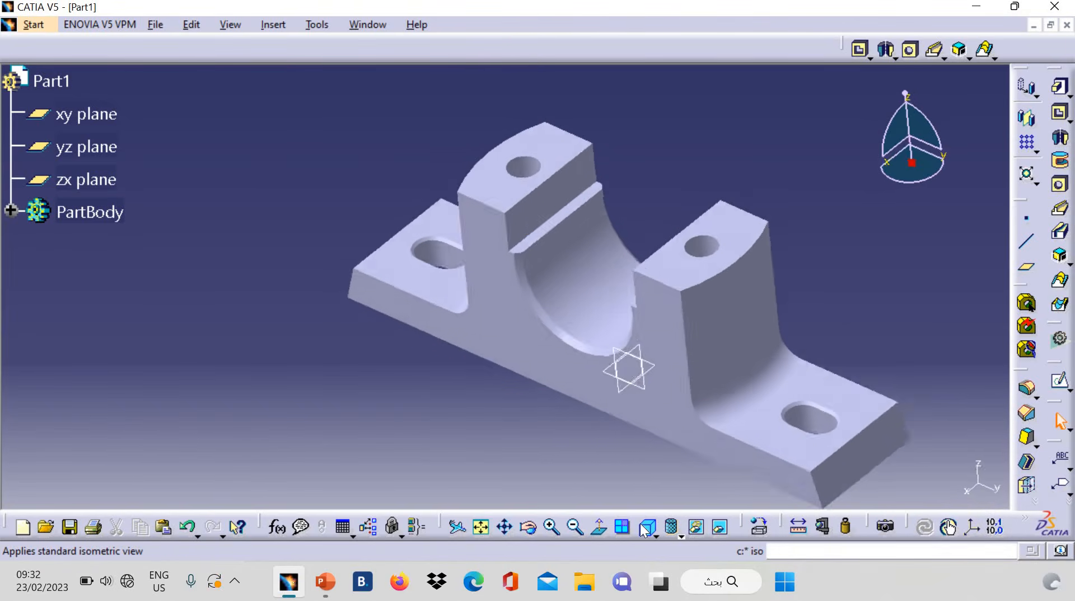
pyautogui.click(483, 527)
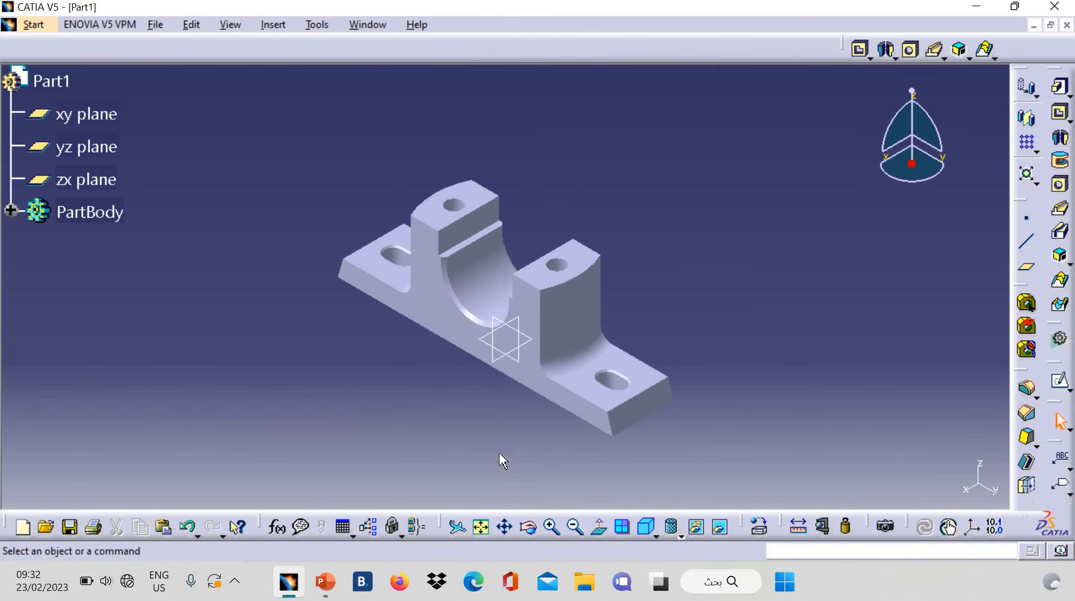
pyautogui.click(1026, 269)
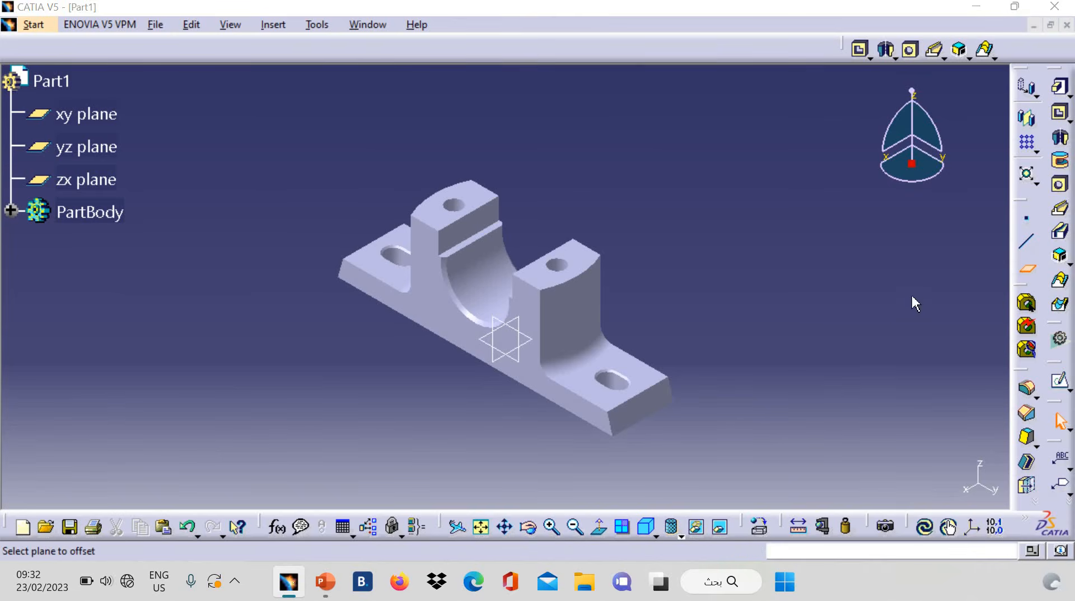
pyautogui.click(442, 216)
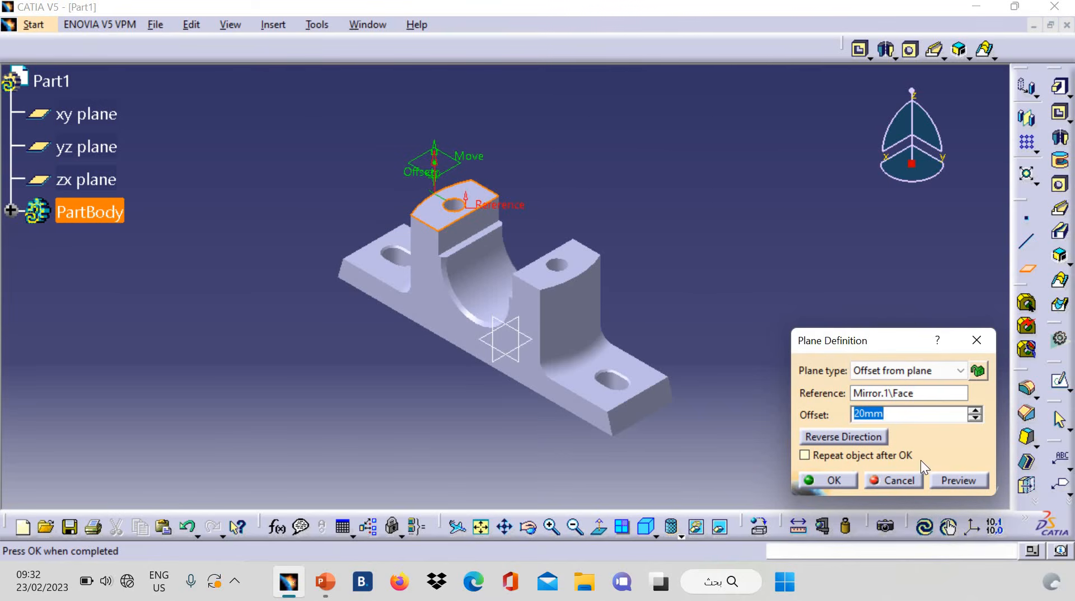
pyautogui.click(869, 438)
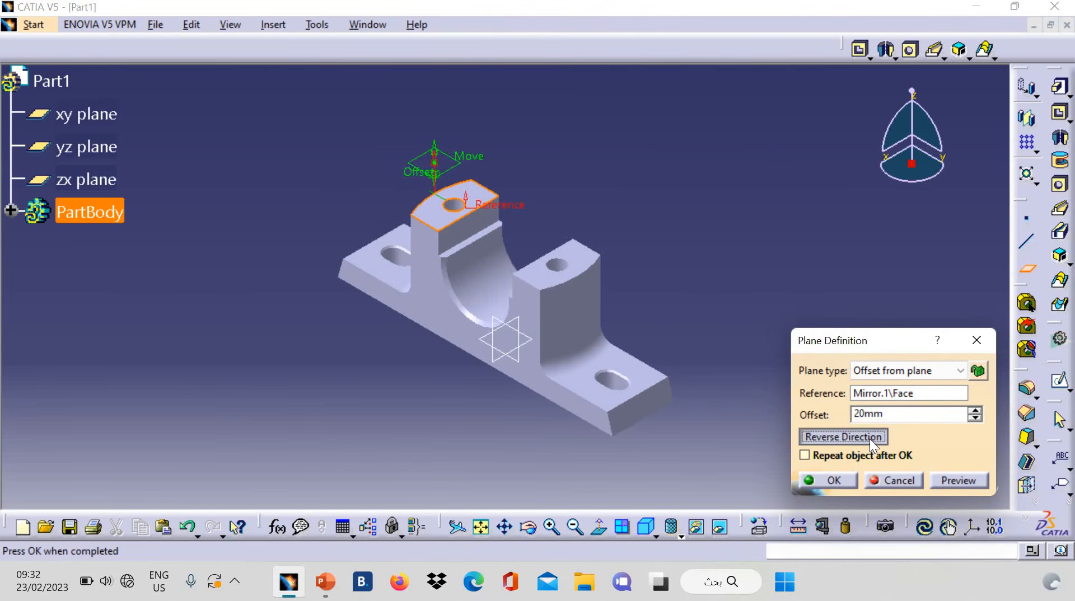
pyautogui.click(835, 479)
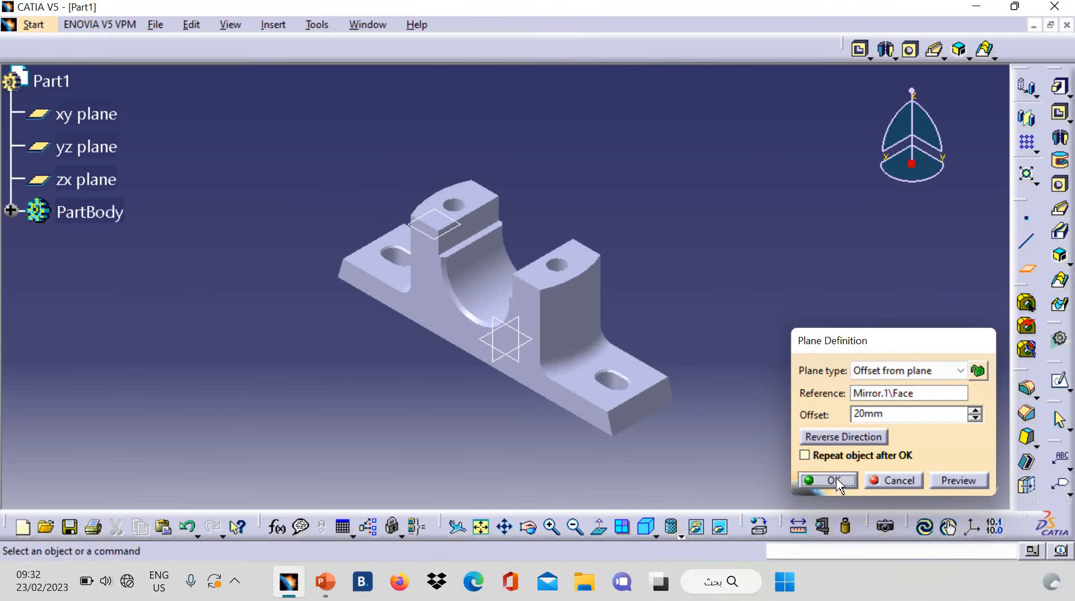
# Sketch a circle about 13 mm in diameter centred on the origin of the offset plane, viewing the sketch plane from above.
pyautogui.click(439, 237)
pyautogui.click(440, 238)
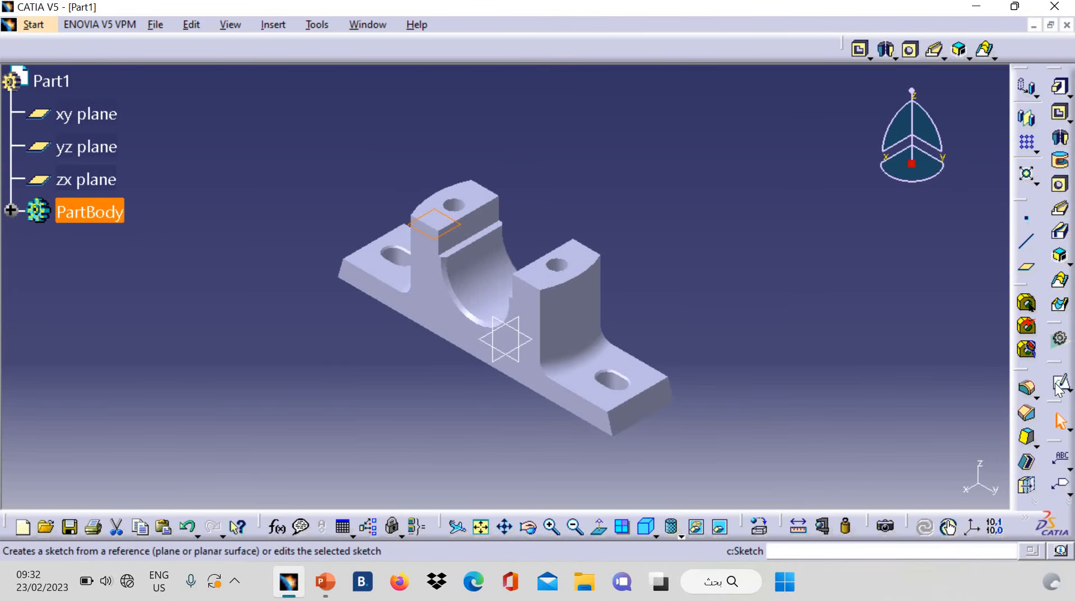
pyautogui.click(1055, 383)
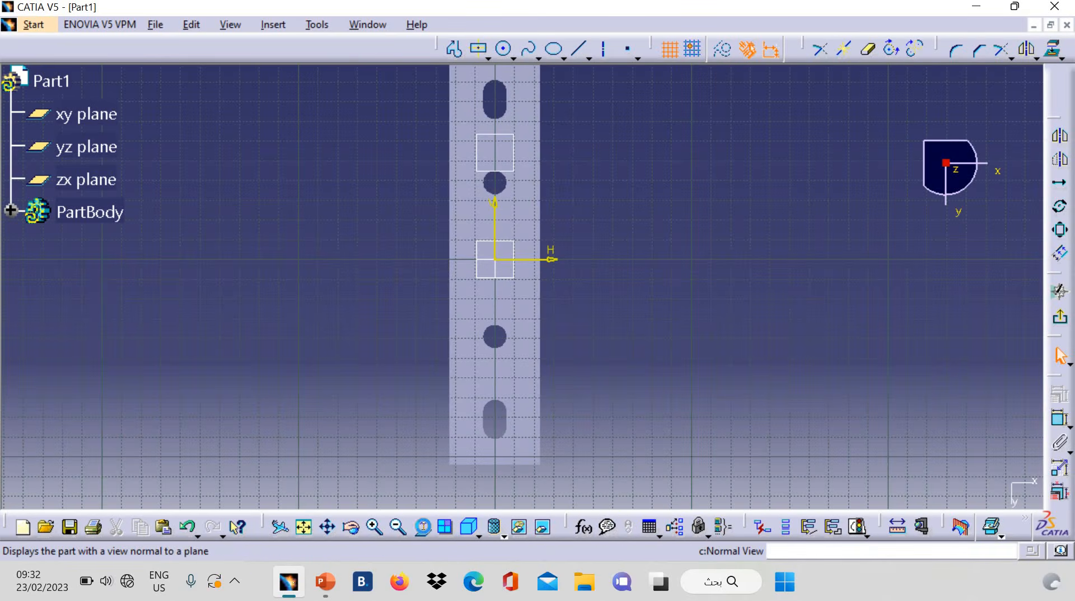
pyautogui.click(423, 529)
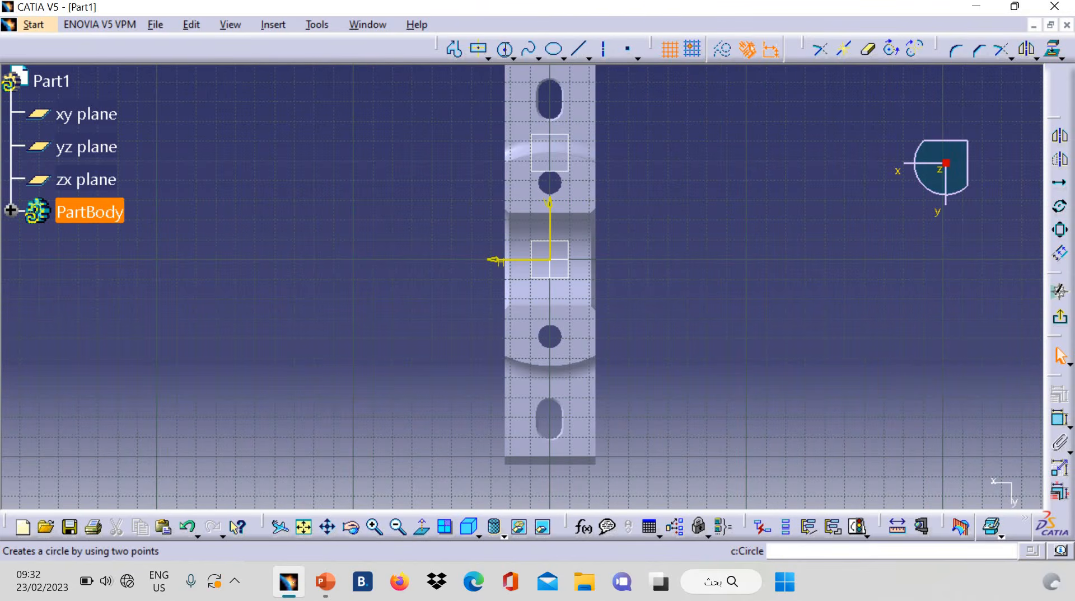
pyautogui.click(503, 48)
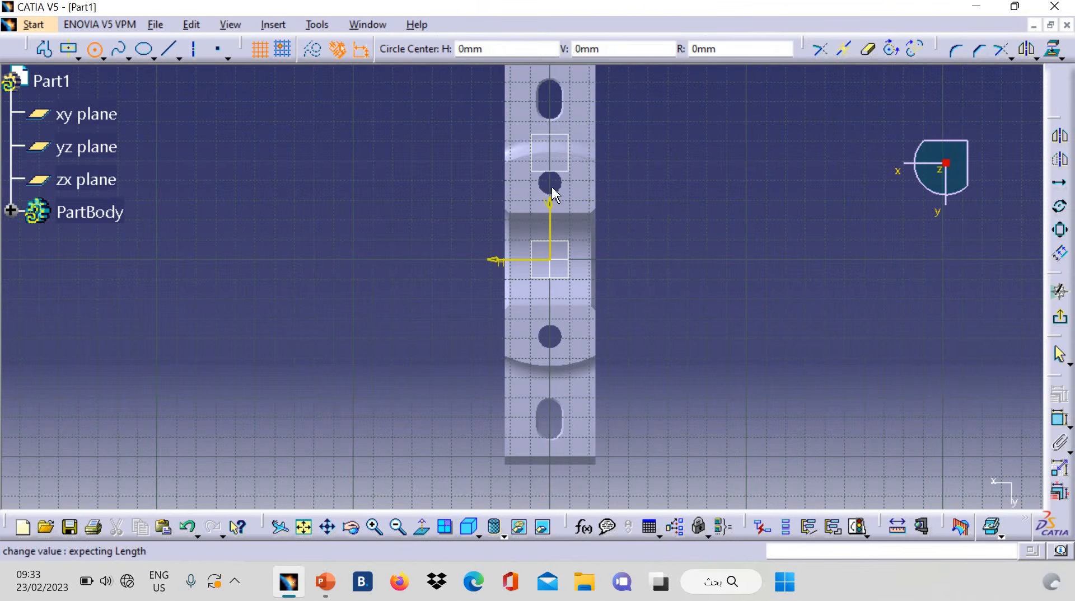
pyautogui.click(549, 261)
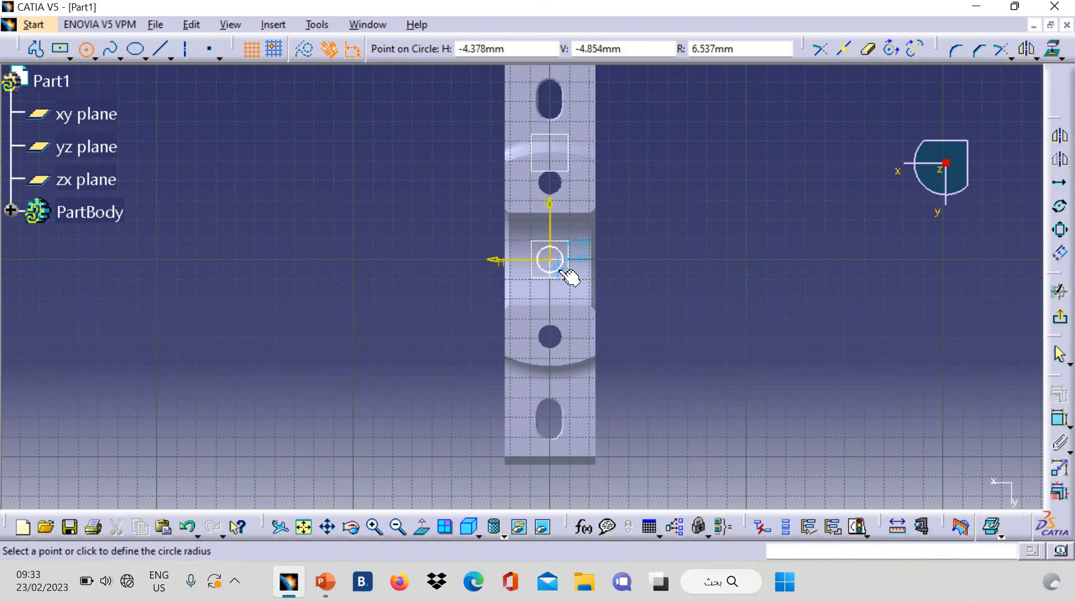
pyautogui.click(561, 271)
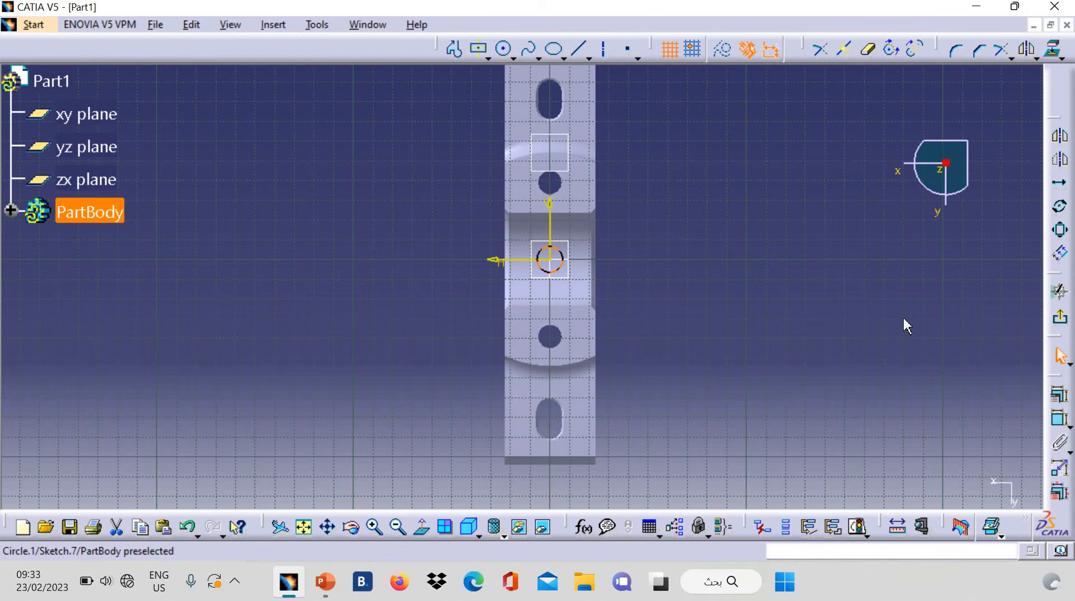
# Dimension the circle's diameter as 8 mm and finish the sketch.
pyautogui.click(1060, 418)
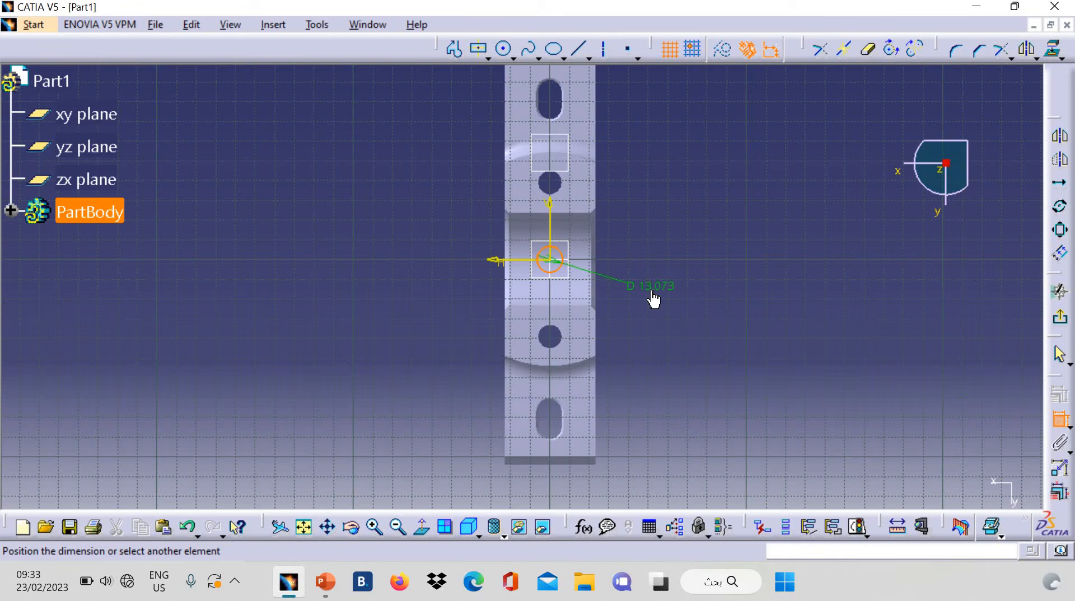
pyautogui.click(650, 291)
pyautogui.doubleClick(651, 289)
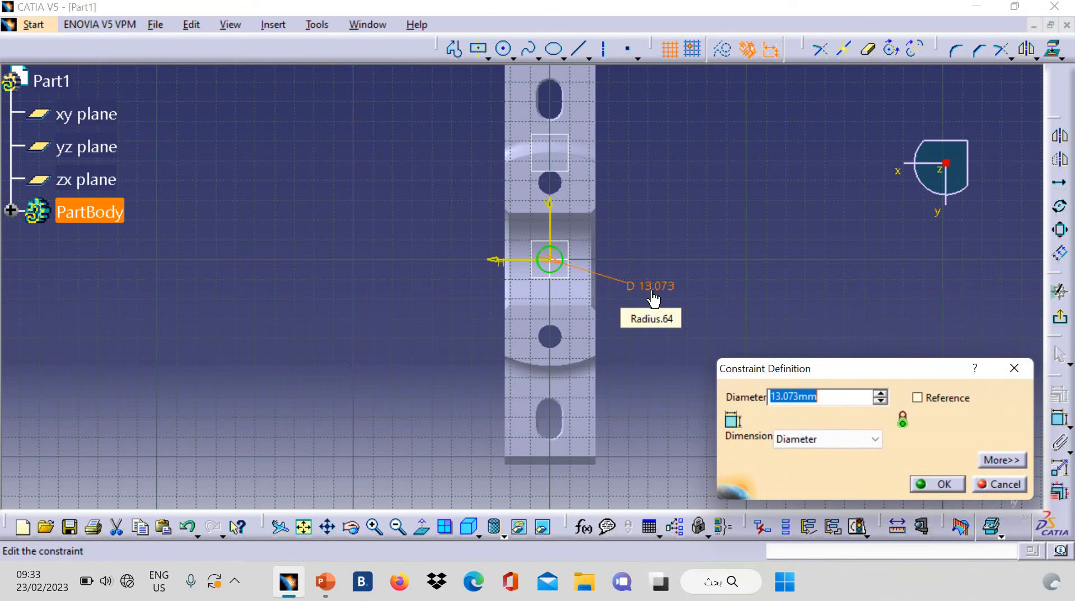
pyautogui.write('8')
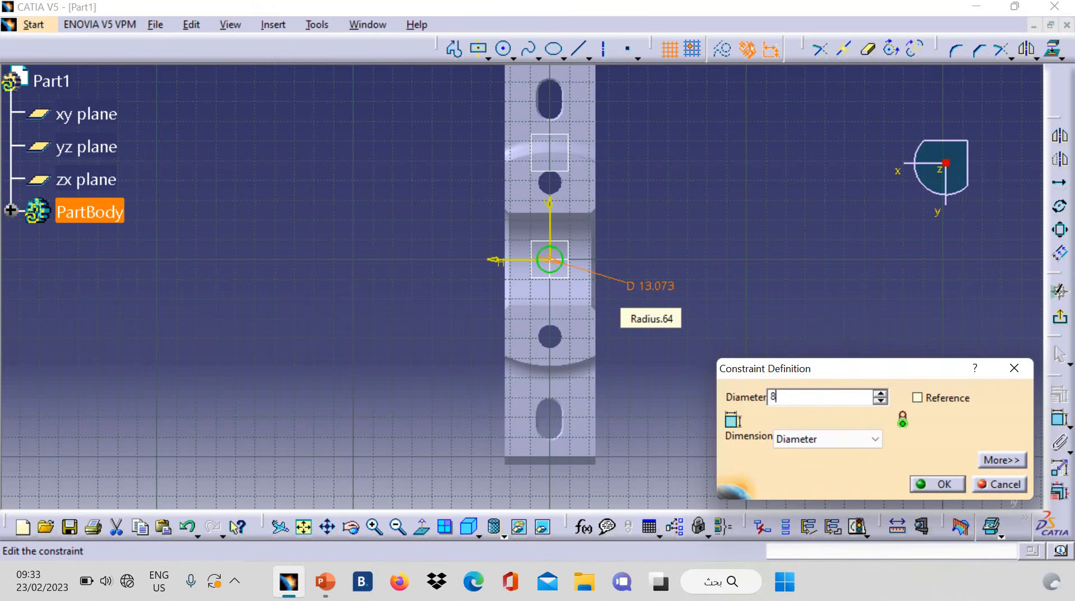
pyautogui.press('Return')
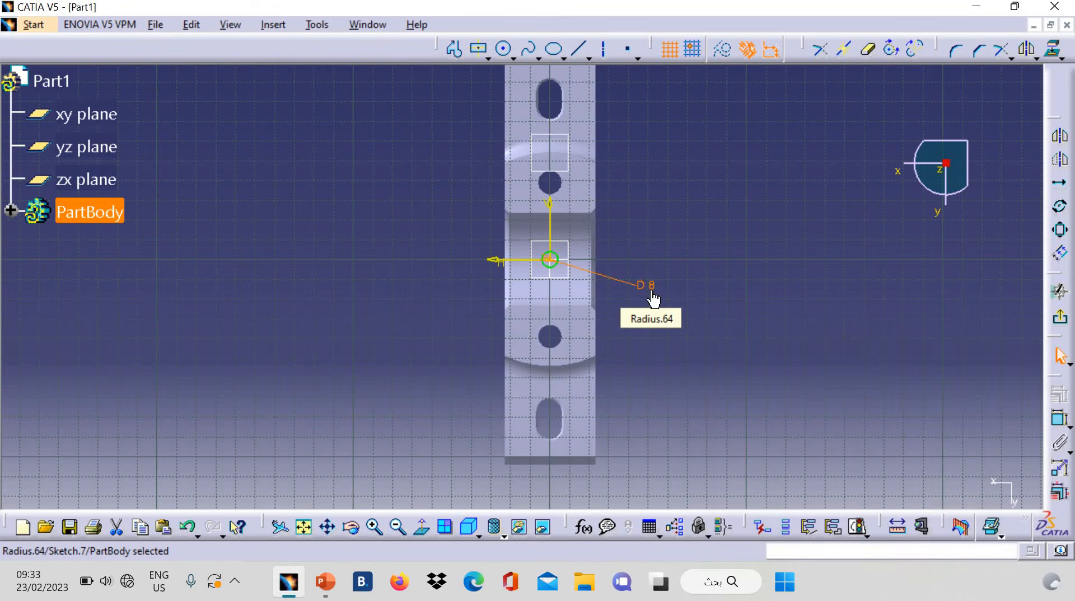
pyautogui.click(1057, 322)
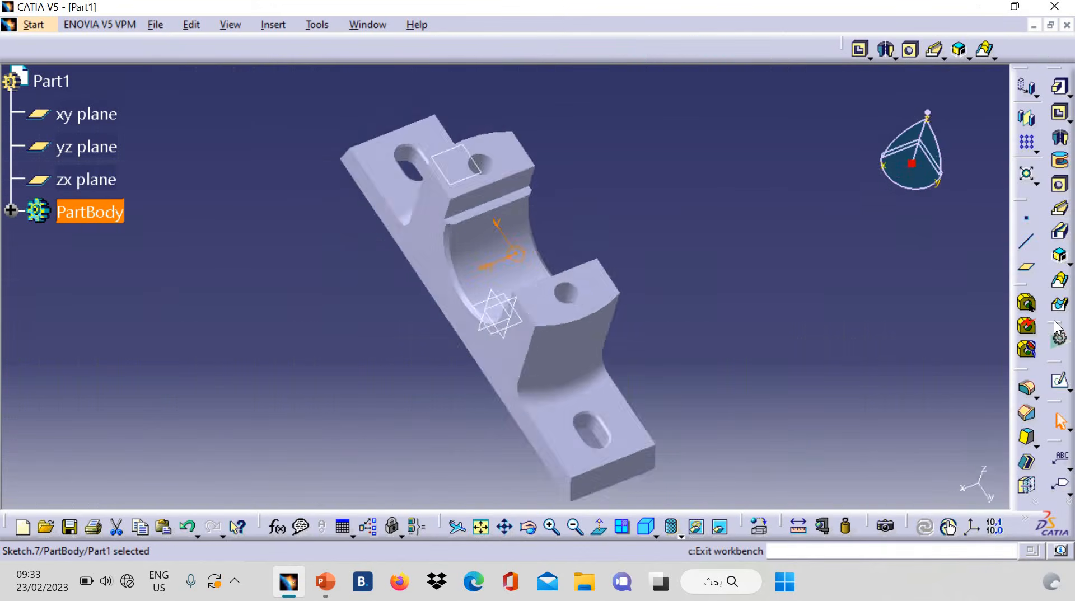
# Cut the circle as a pocket of Dimension type, 24+8 mm deep, with the direction reversed down into the arc floor.
pyautogui.click(1060, 115)
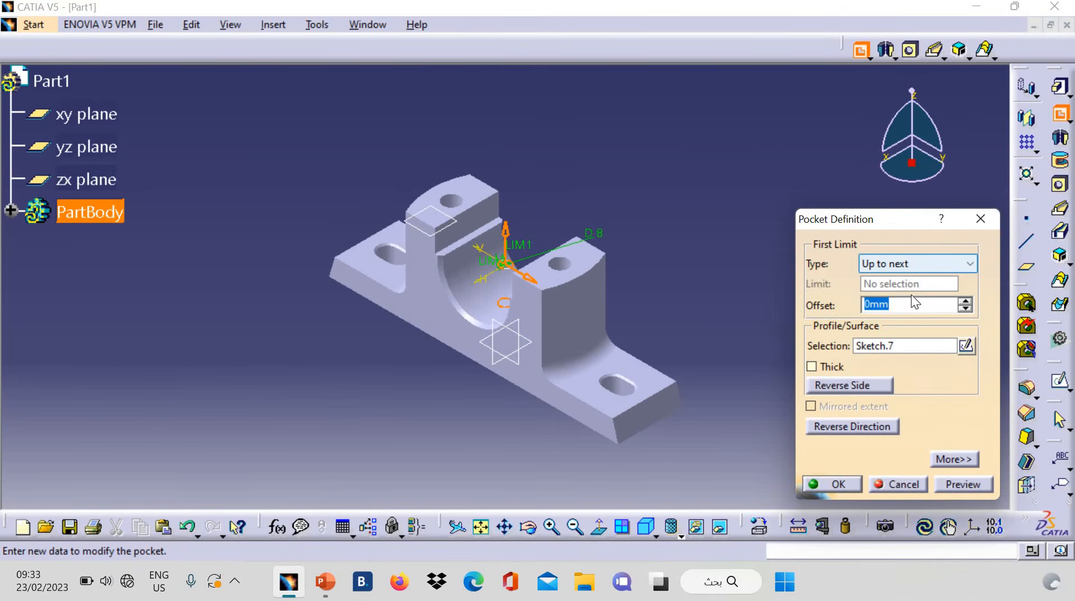
pyautogui.click(935, 263)
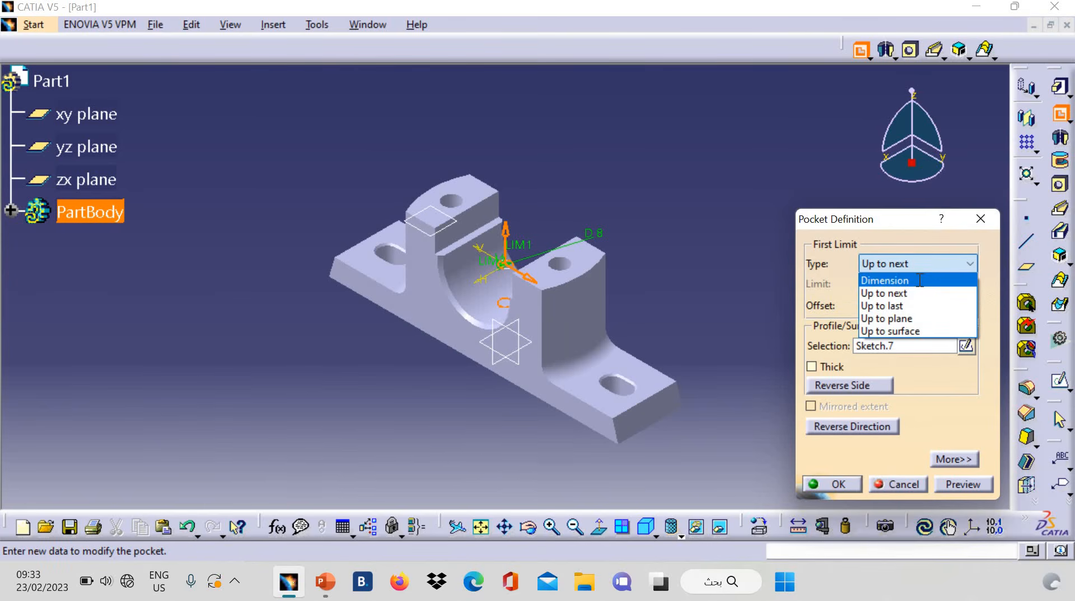
pyautogui.click(919, 280)
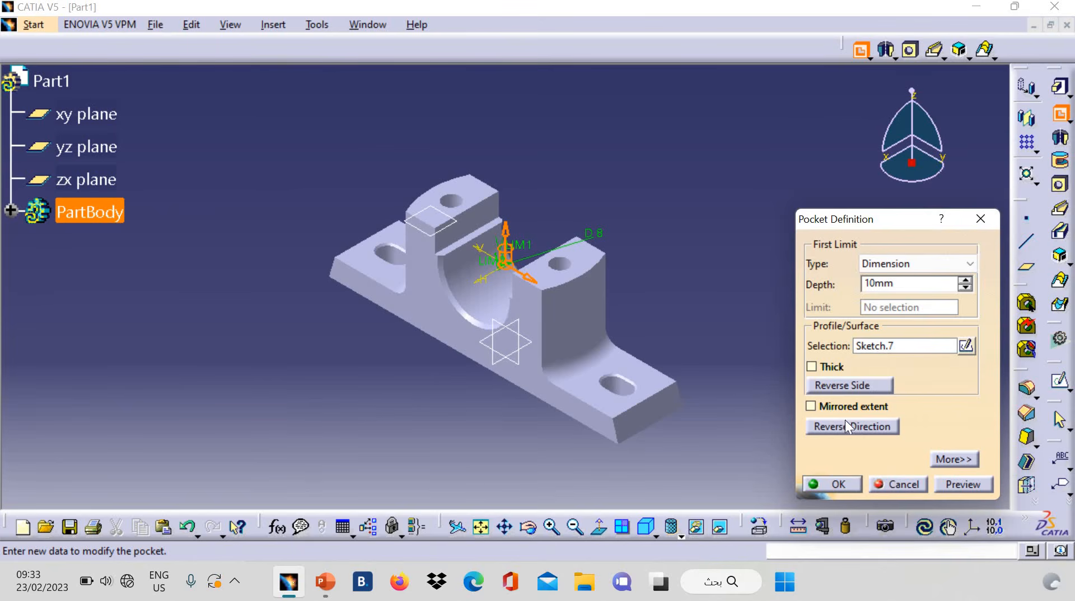
pyautogui.click(861, 381)
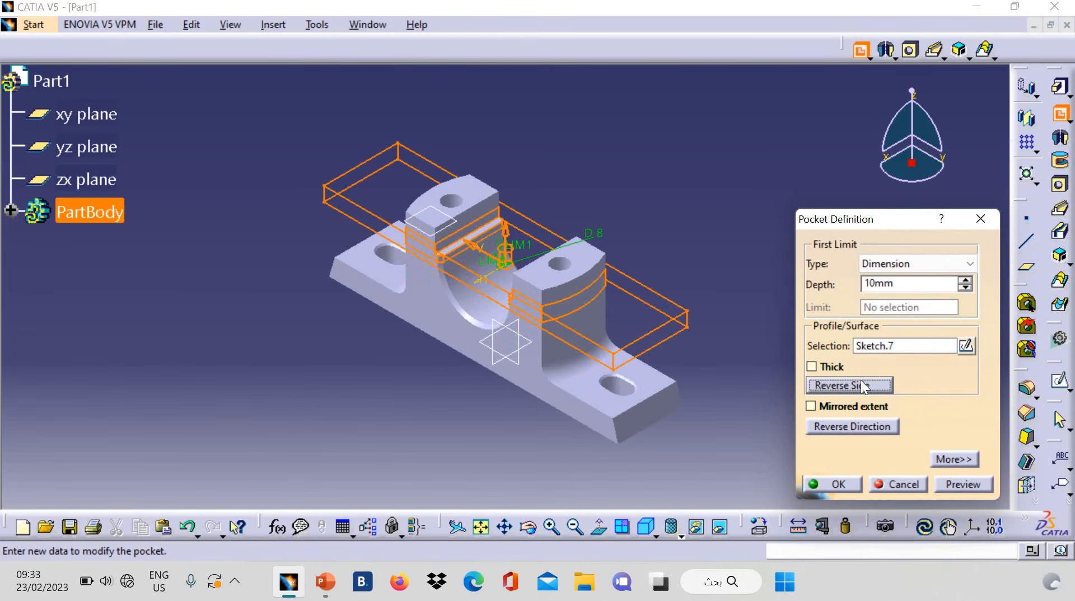
pyautogui.click(841, 424)
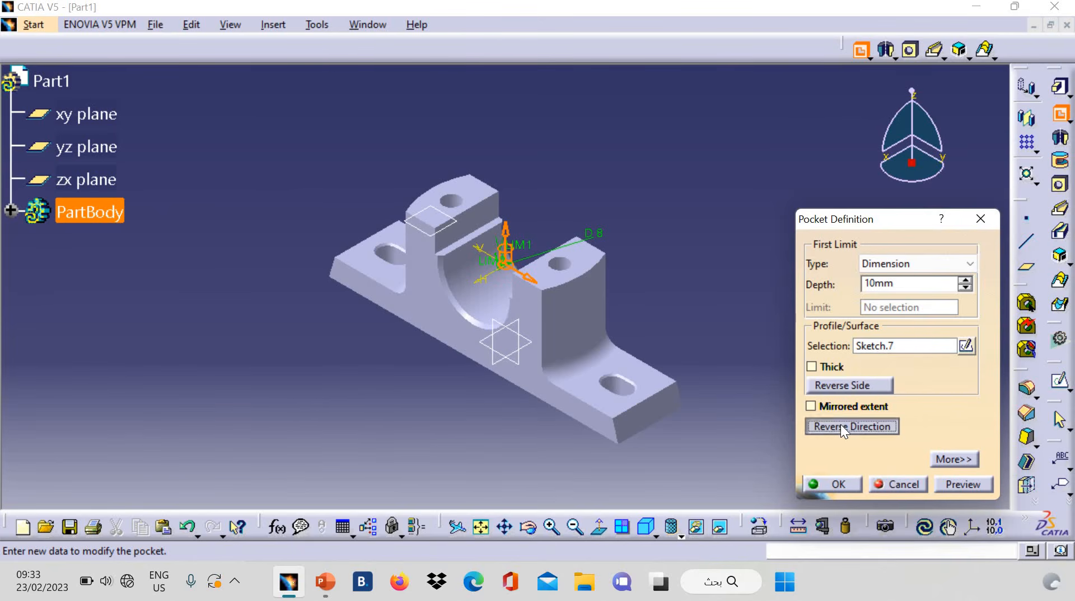
pyautogui.doubleClick(897, 286)
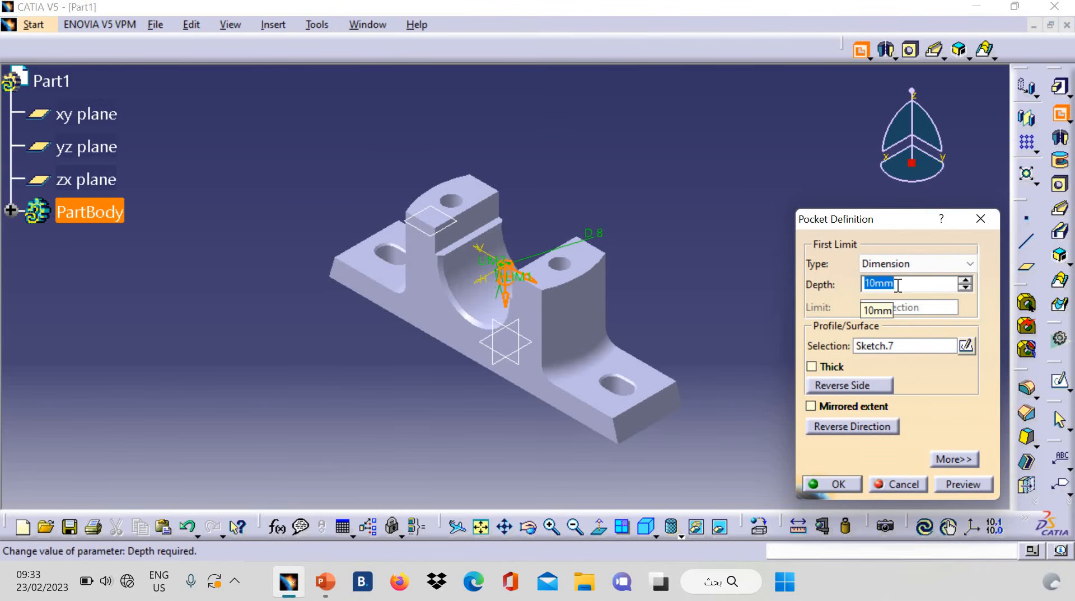
pyautogui.write('24+8')
pyautogui.click(948, 483)
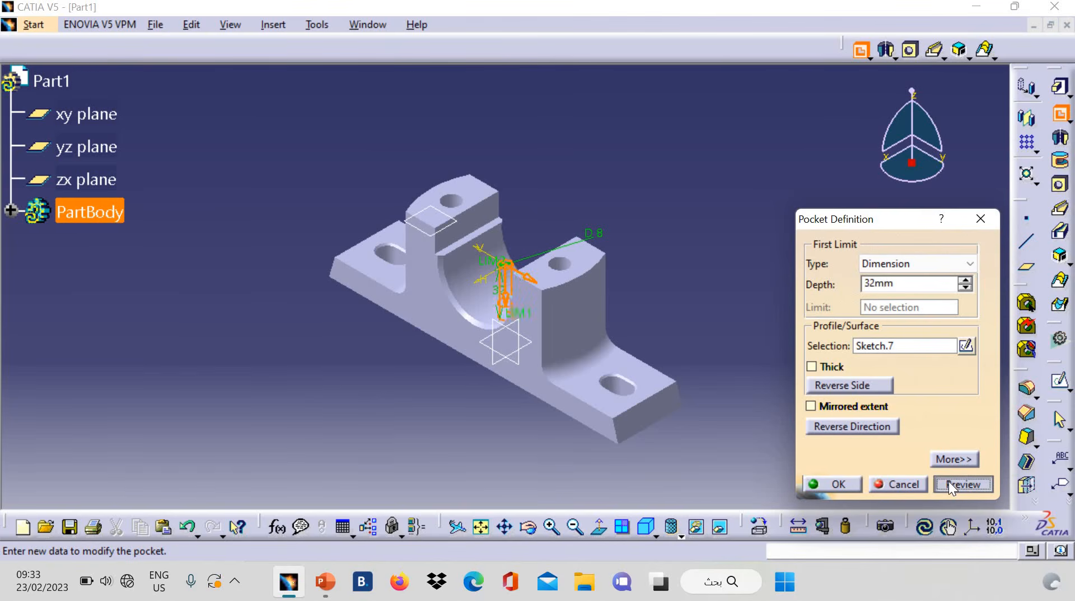
pyautogui.click(840, 484)
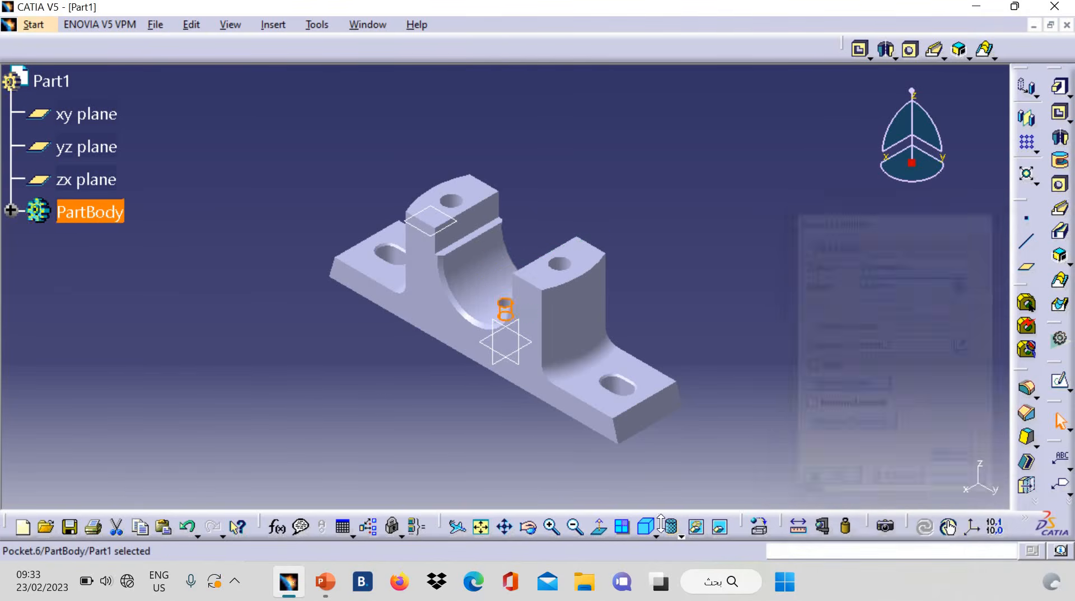
# Examine the small hole in the arc floor and the whole part from the underside, isometric and front views.
pyautogui.click(530, 529)
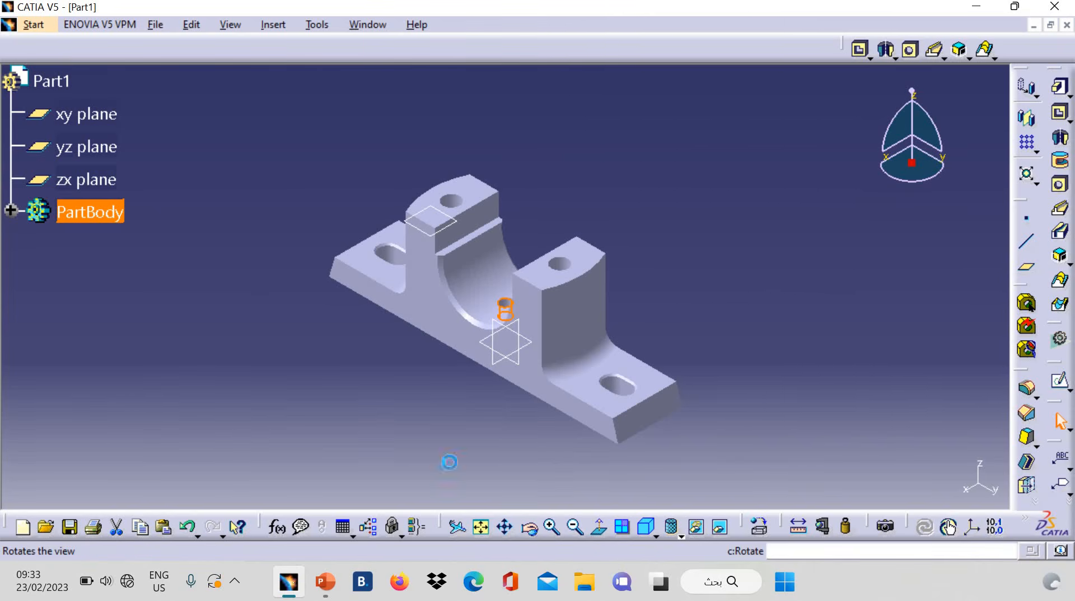
pyautogui.moveTo(367, 358); pyautogui.dragTo(504, 184)
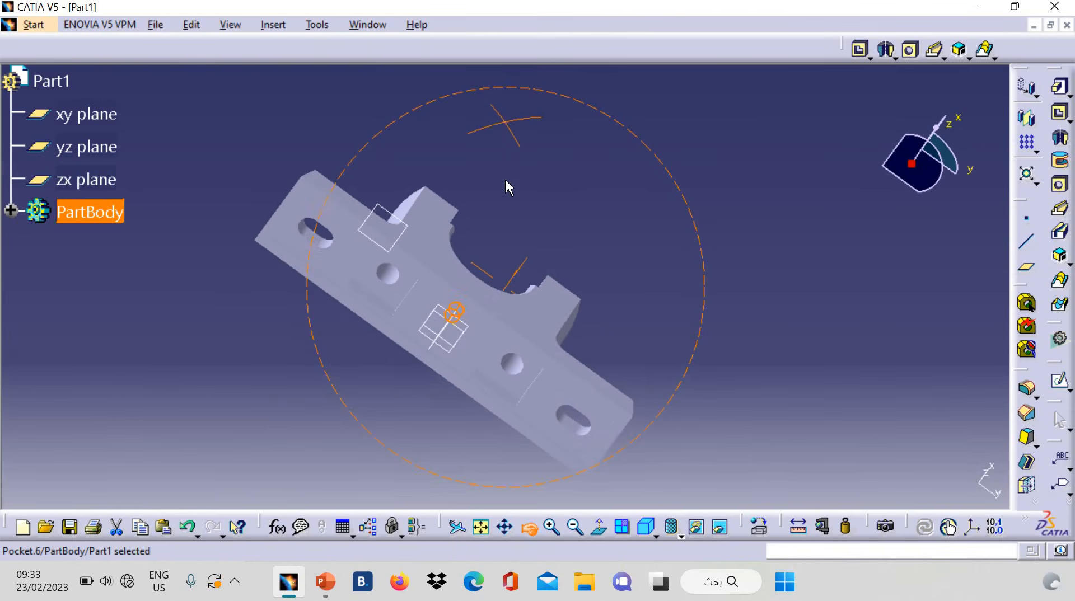
pyautogui.click(512, 194)
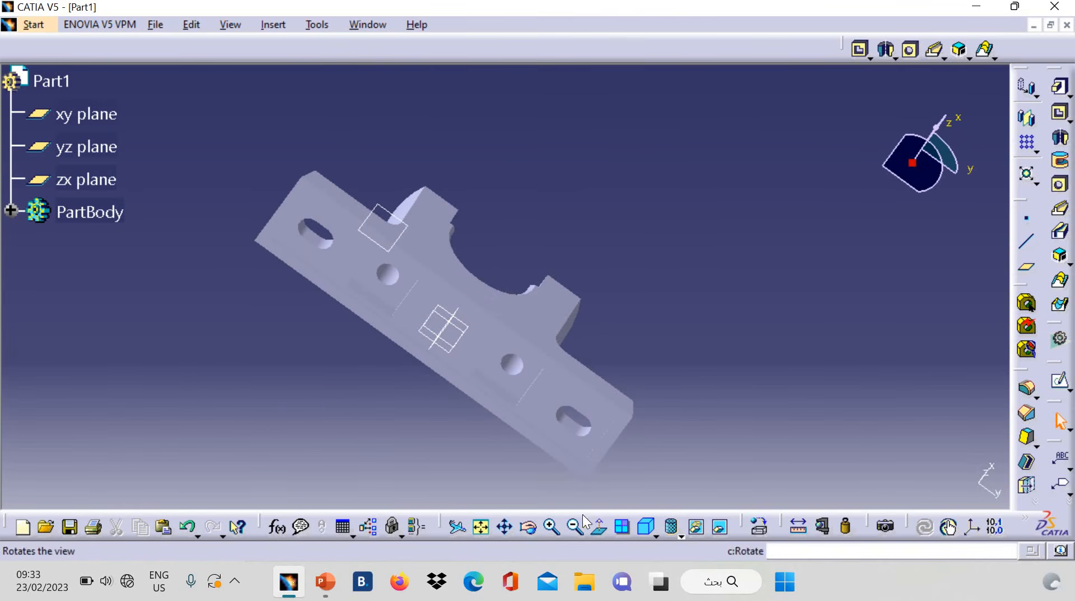
pyautogui.click(645, 527)
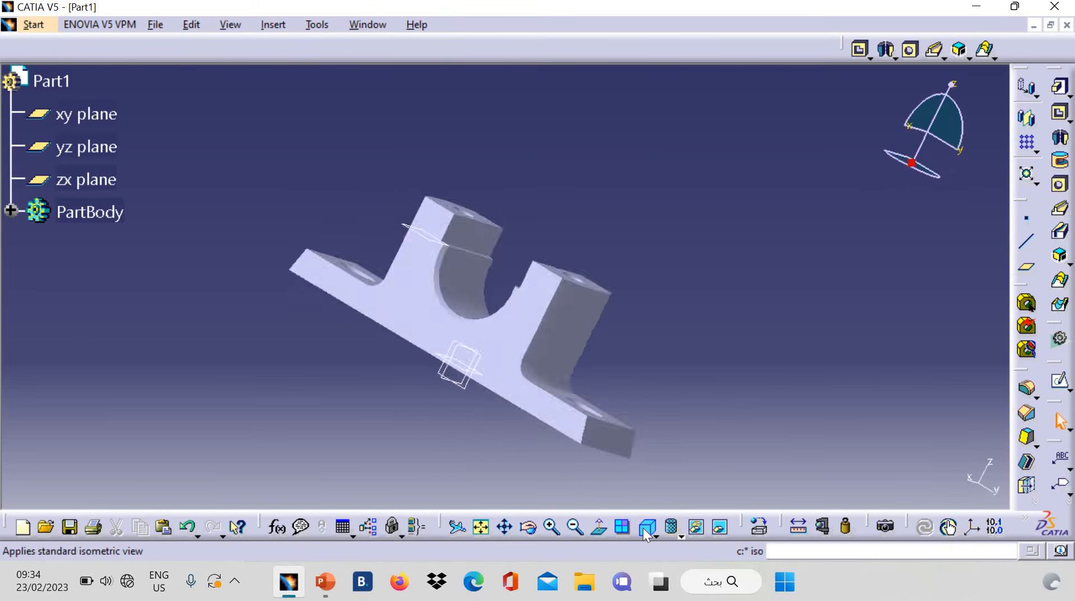
pyautogui.click(480, 528)
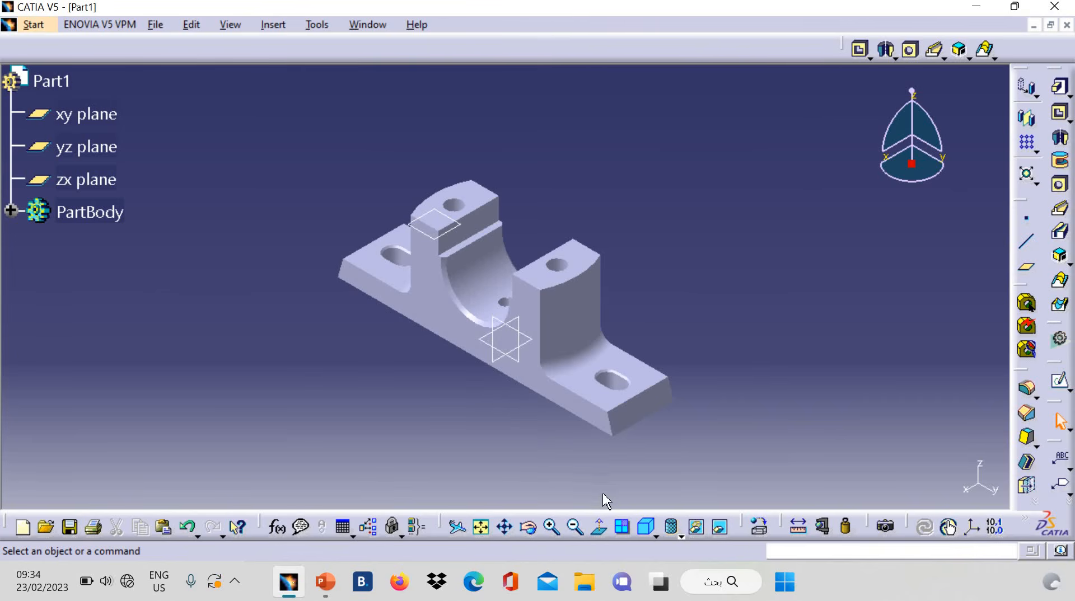
pyautogui.click(659, 531)
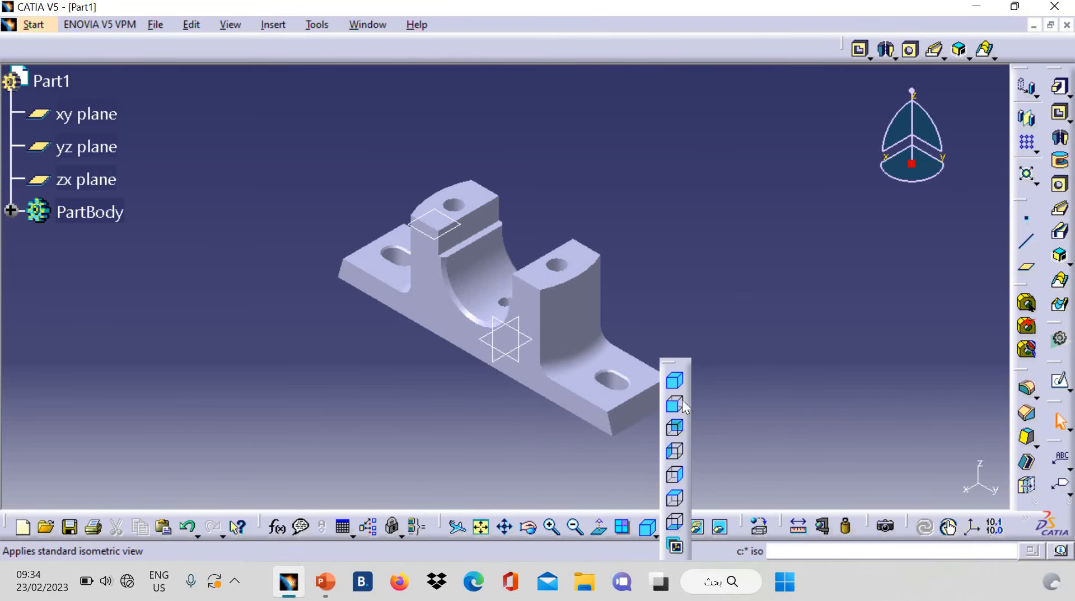
pyautogui.click(677, 405)
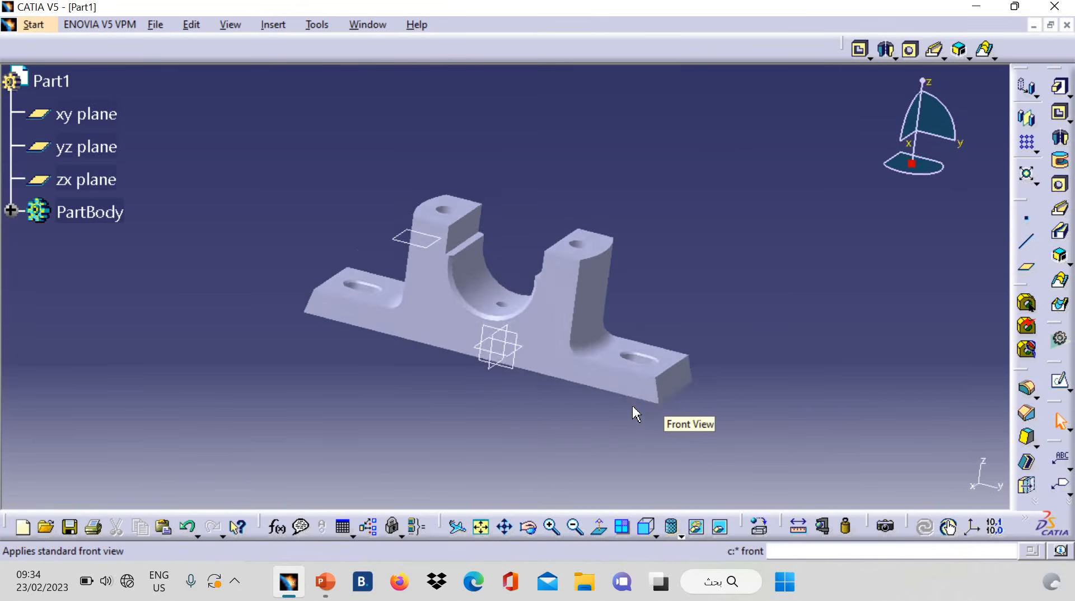